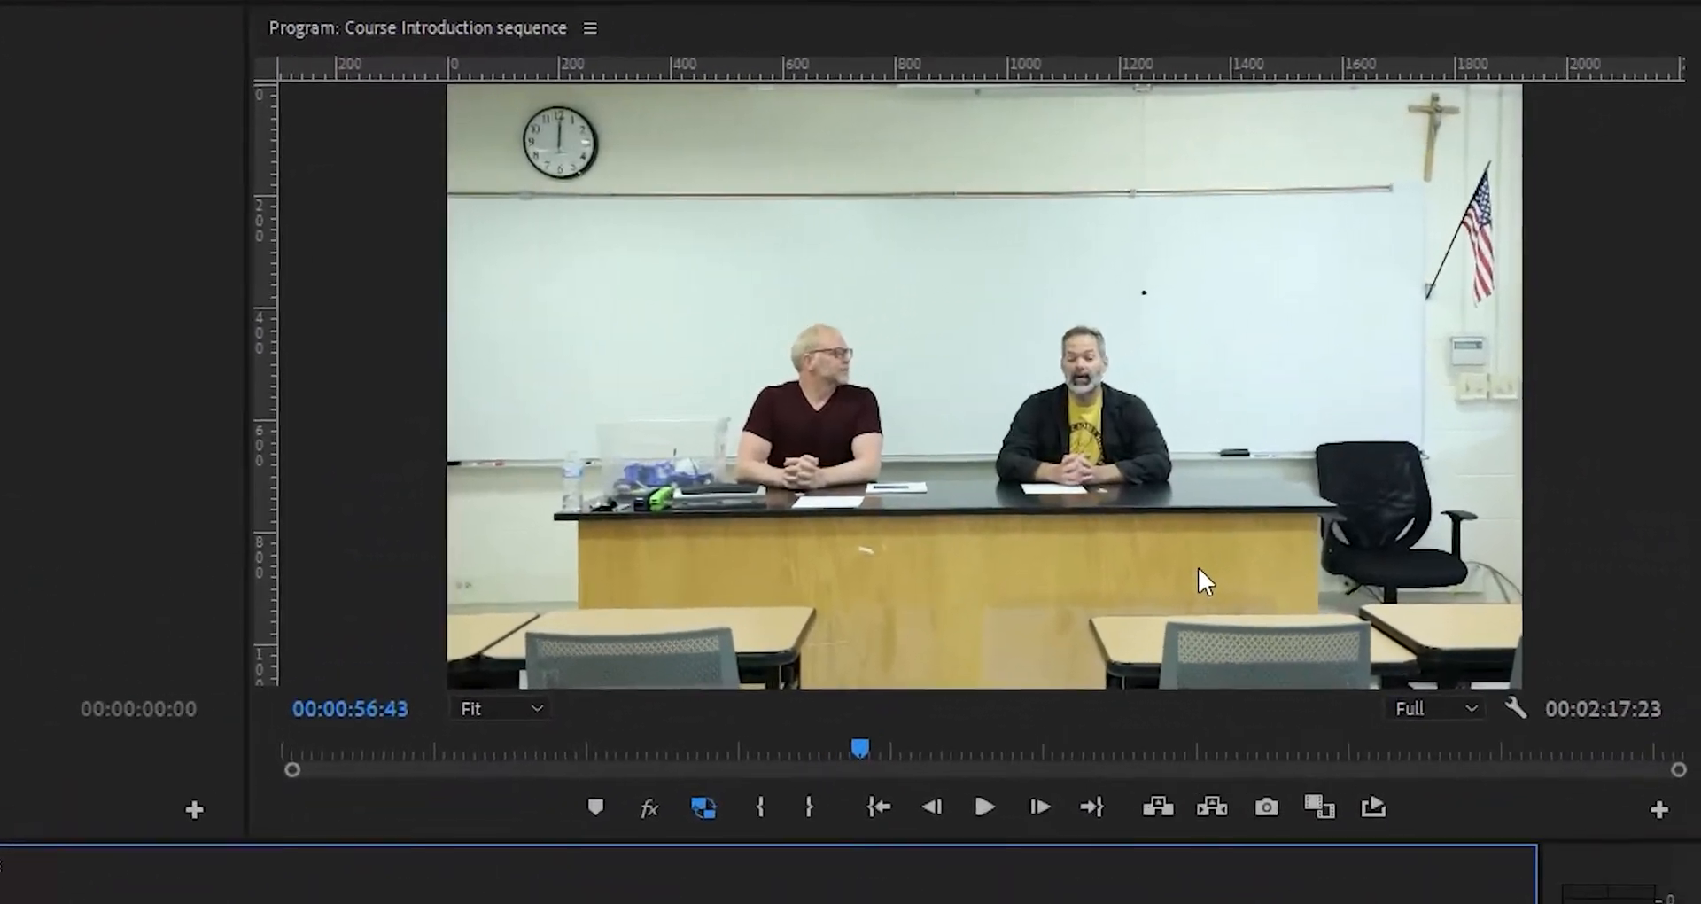
- Set the Program Monitor playback resolution to 1/4 and briefly play the sequence
{"action": "left_click", "coordinate": [1467, 711]}
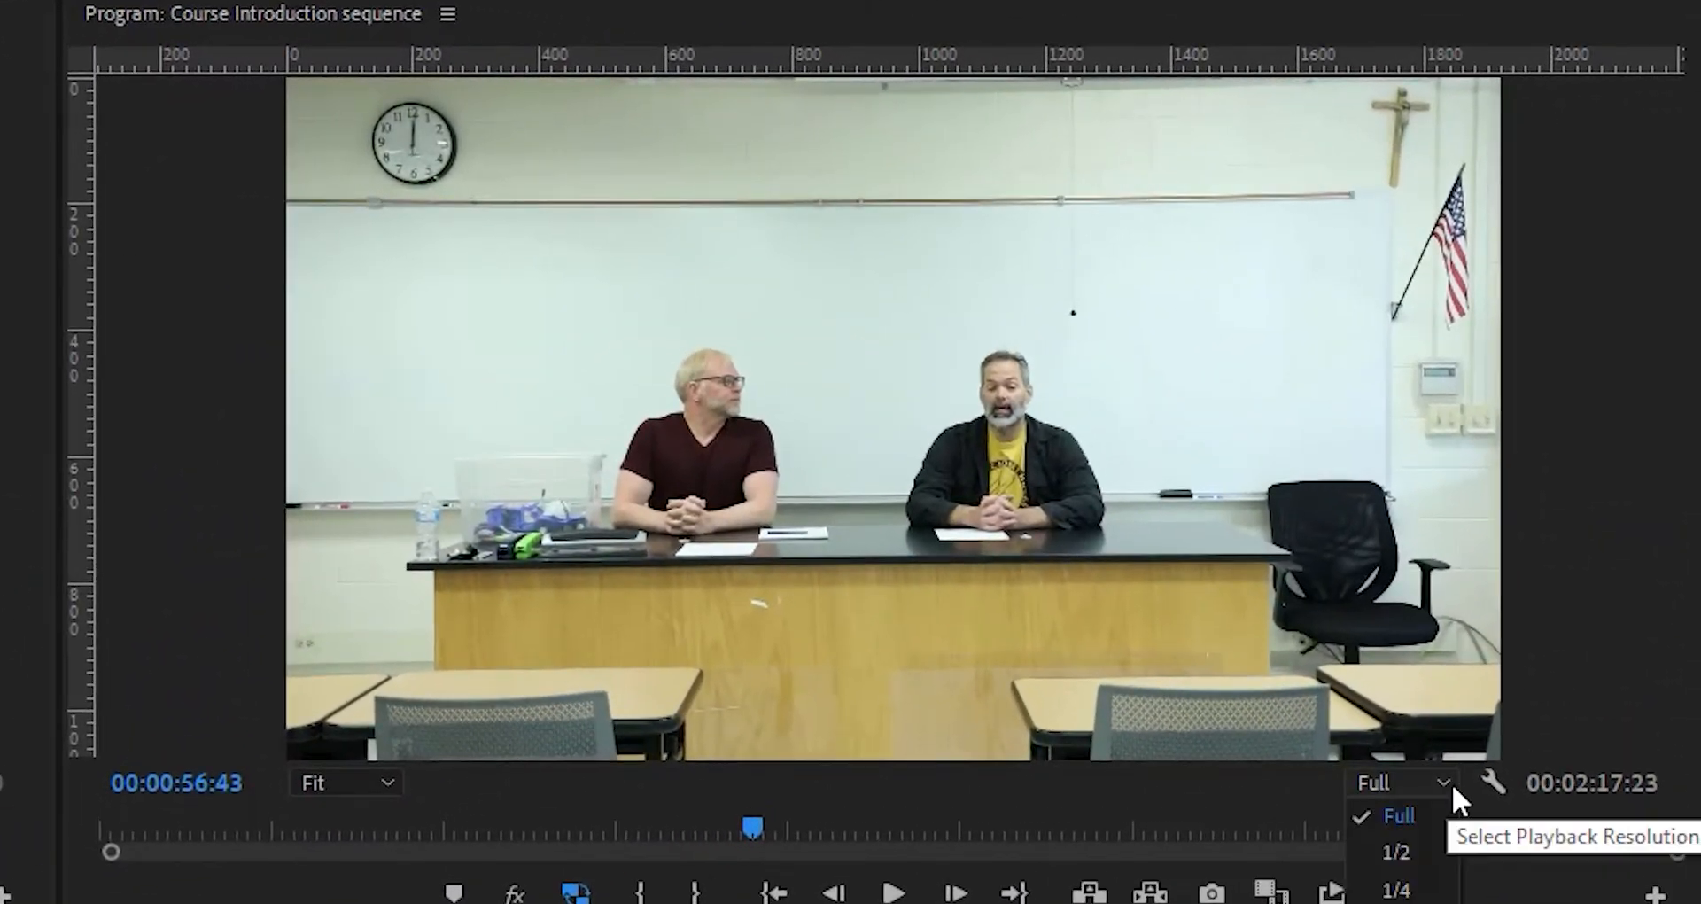
{"action": "left_click", "coordinate": [1410, 891]}
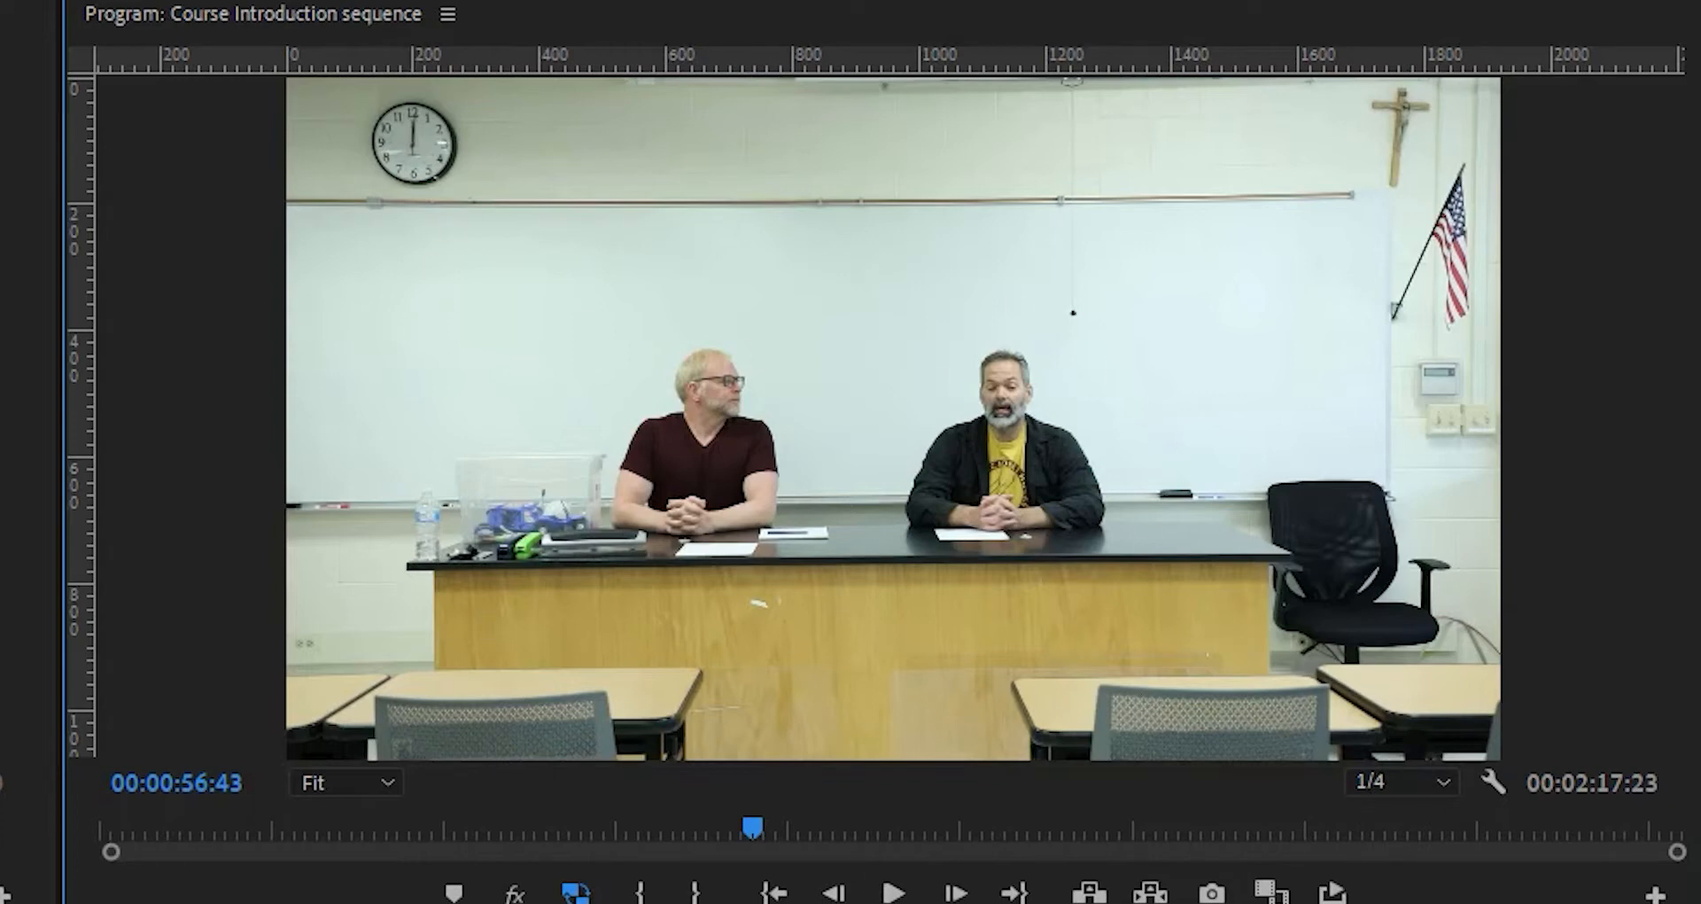
{"action": "key", "text": "space"}
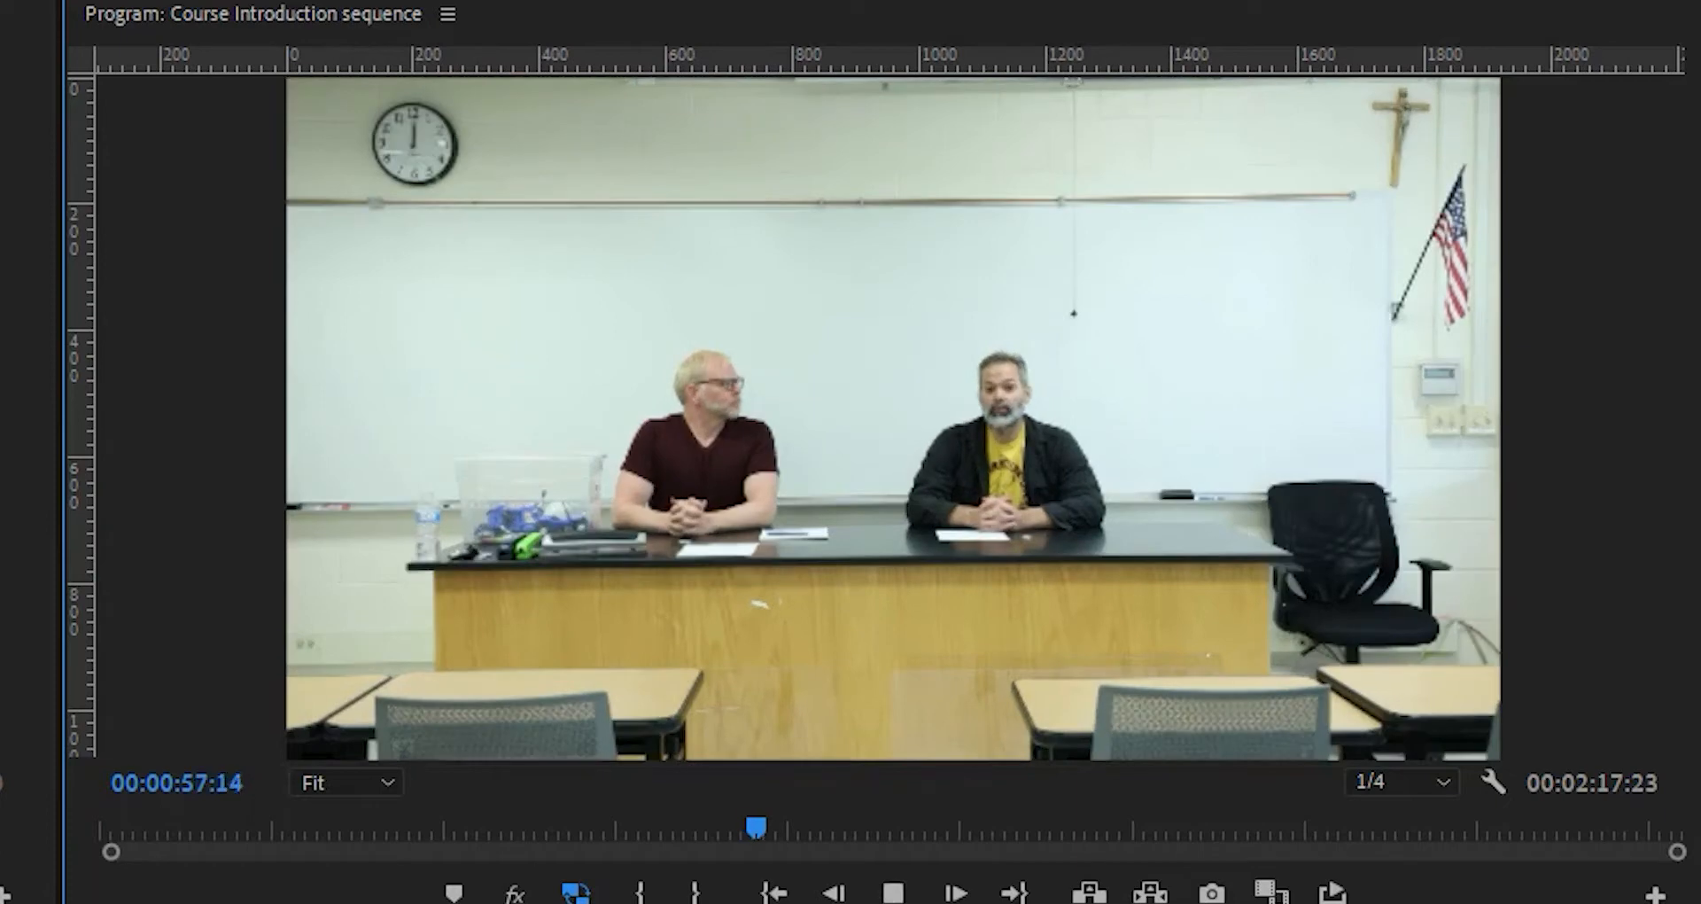
{"action": "key", "text": "space"}
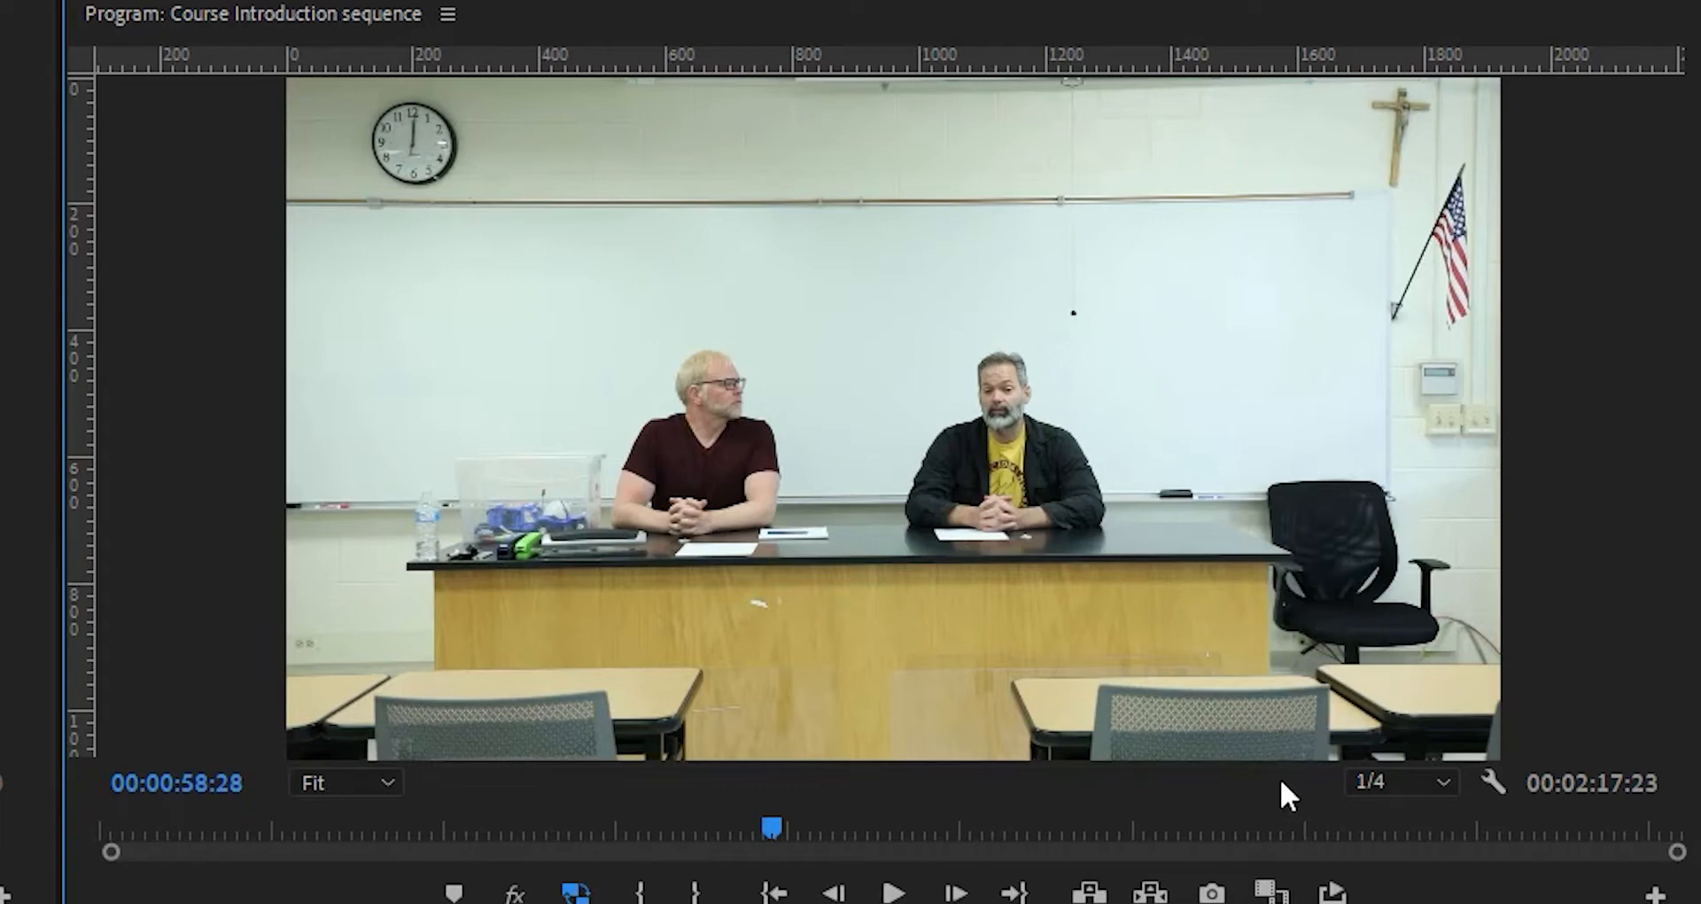
- Set the Program Monitor playback resolution back to Full
{"action": "left_click", "coordinate": [1442, 779]}
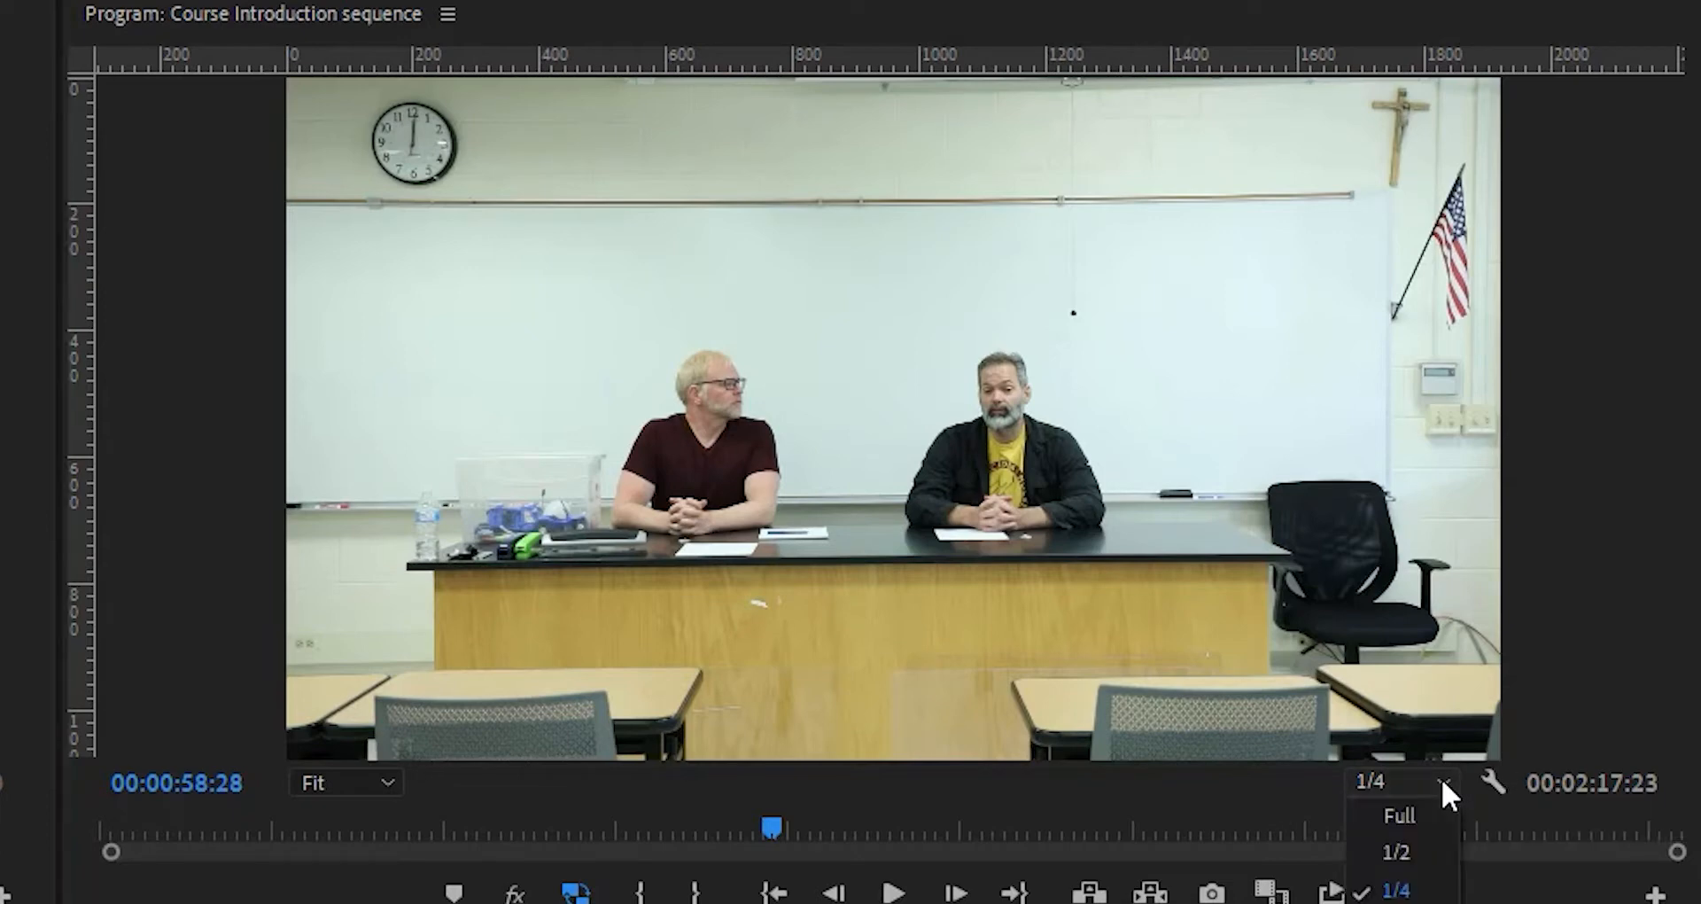
{"action": "left_click", "coordinate": [1422, 811]}
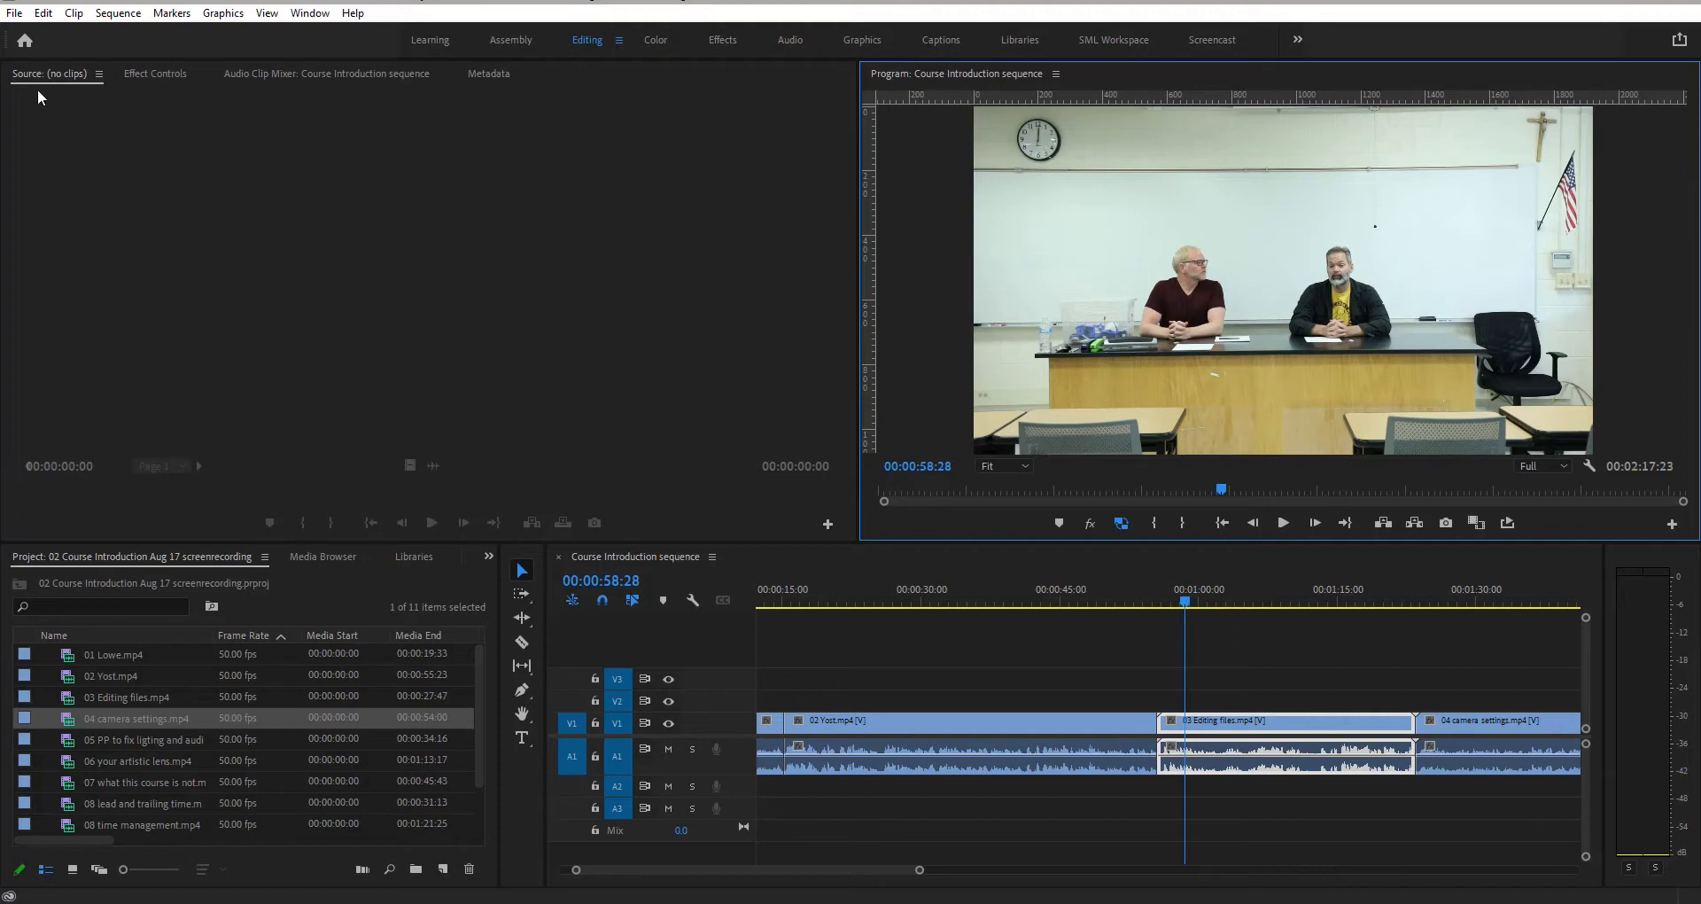
- Open the clip 04 camera settings.mp4 from the Project panel in the Source Monitor
{"action": "left_click", "coordinate": [93, 719]}
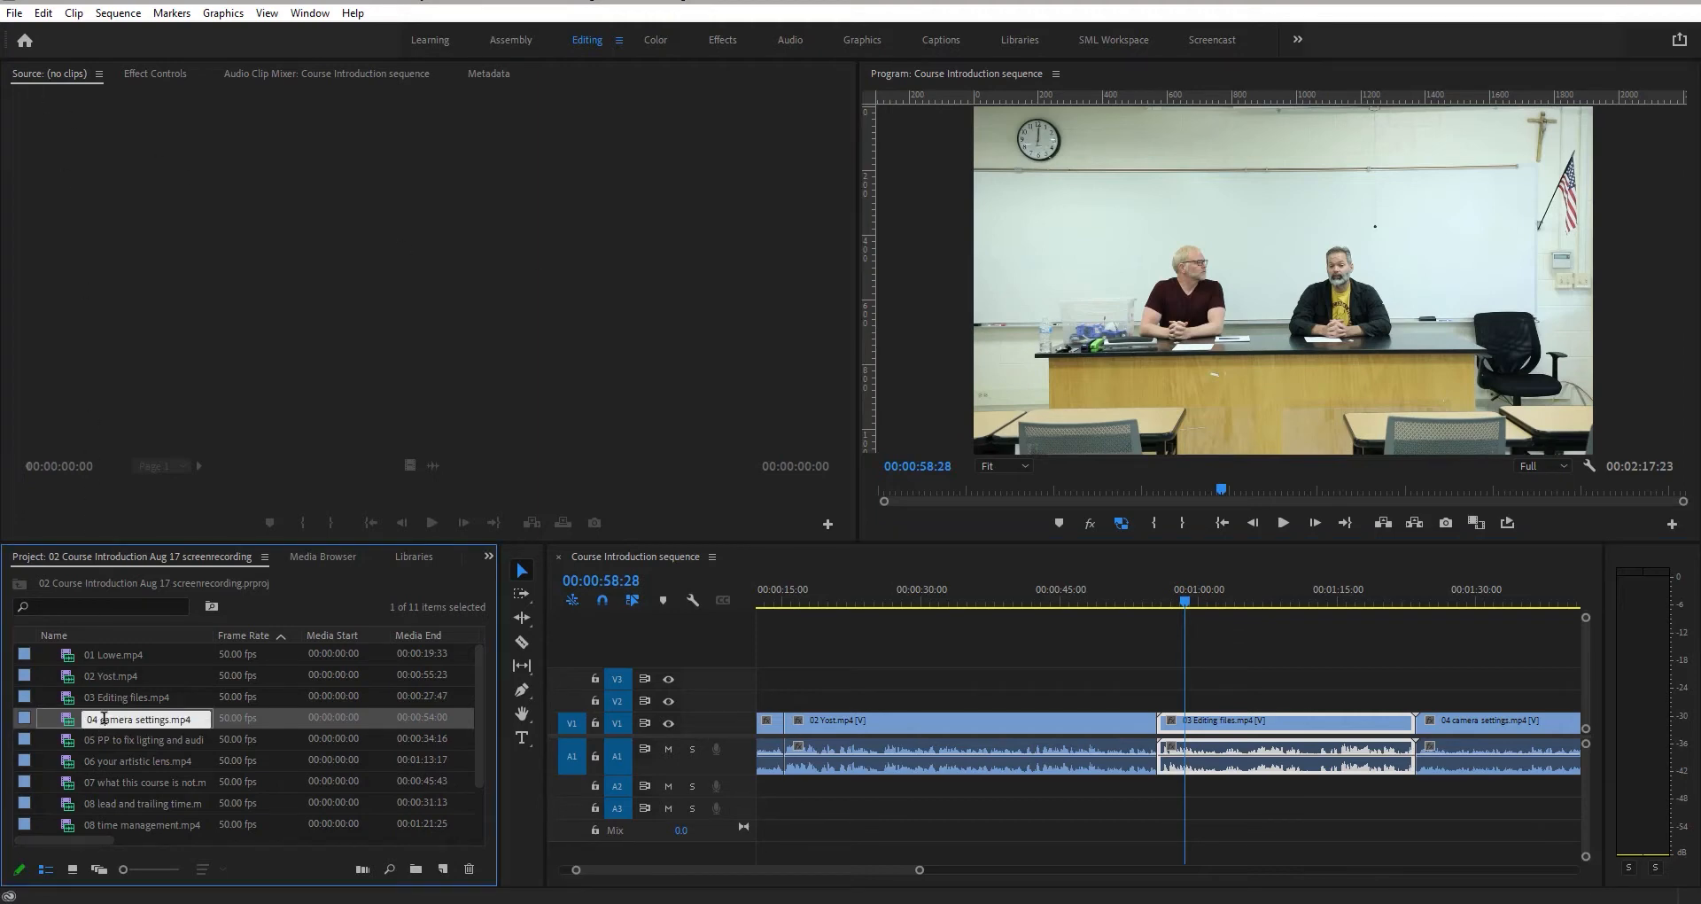
{"action": "double_click", "coordinate": [92, 720]}
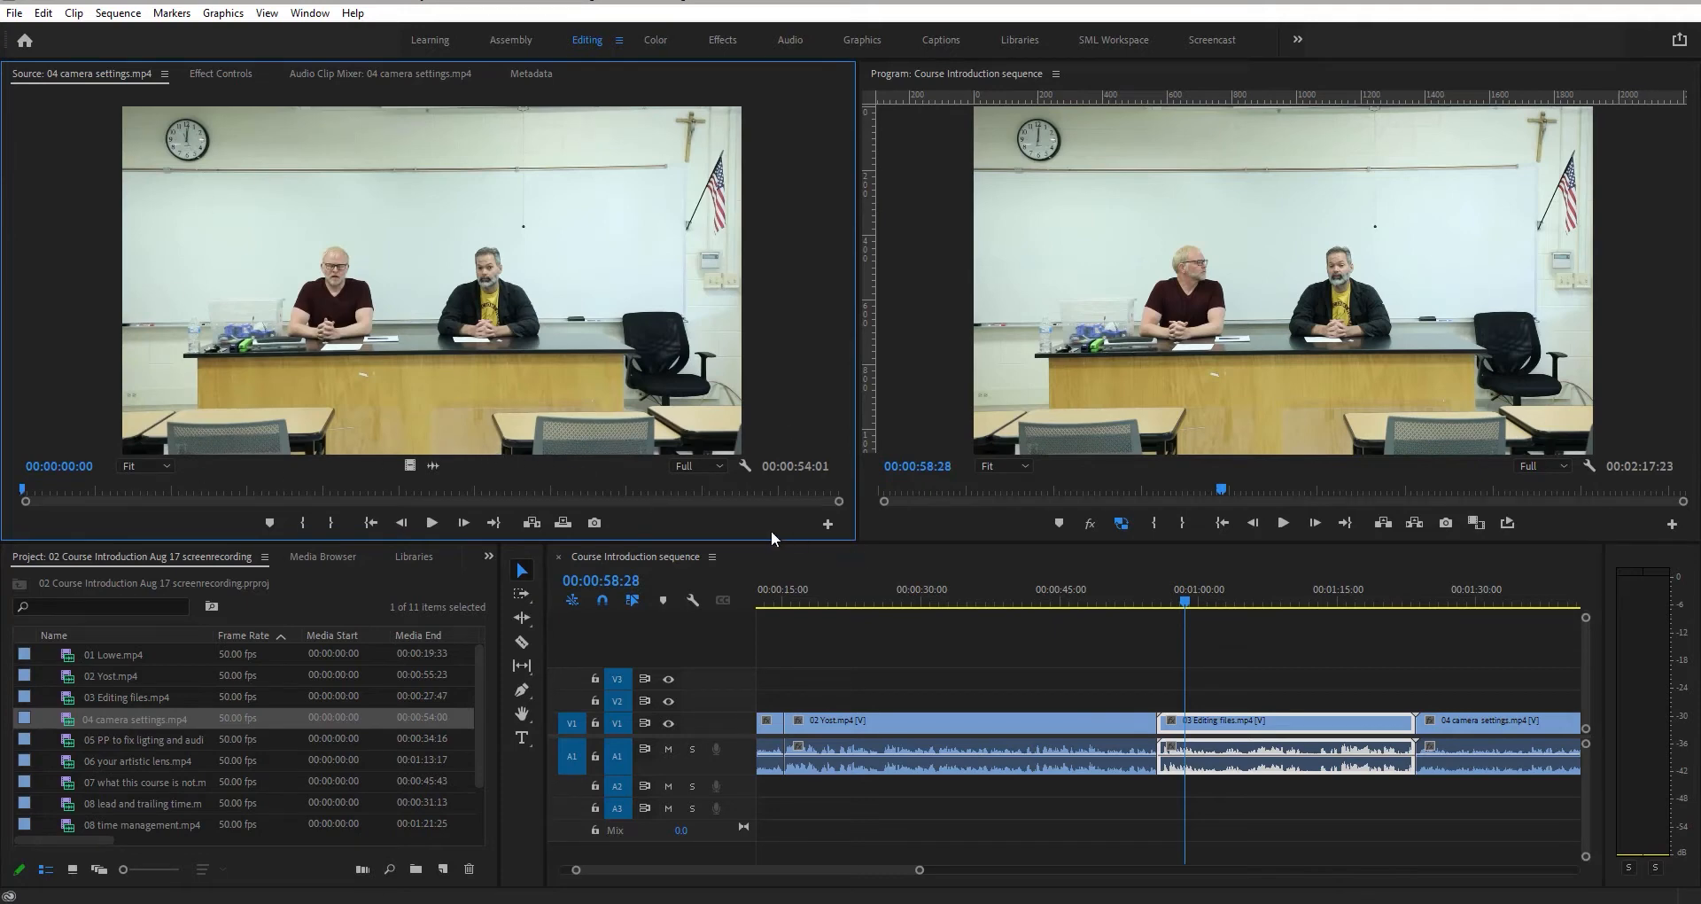
- Play the source clip and scrub through both the Program and Source Monitor timelines
{"action": "left_click", "coordinate": [439, 523]}
{"action": "left_click", "coordinate": [439, 523]}
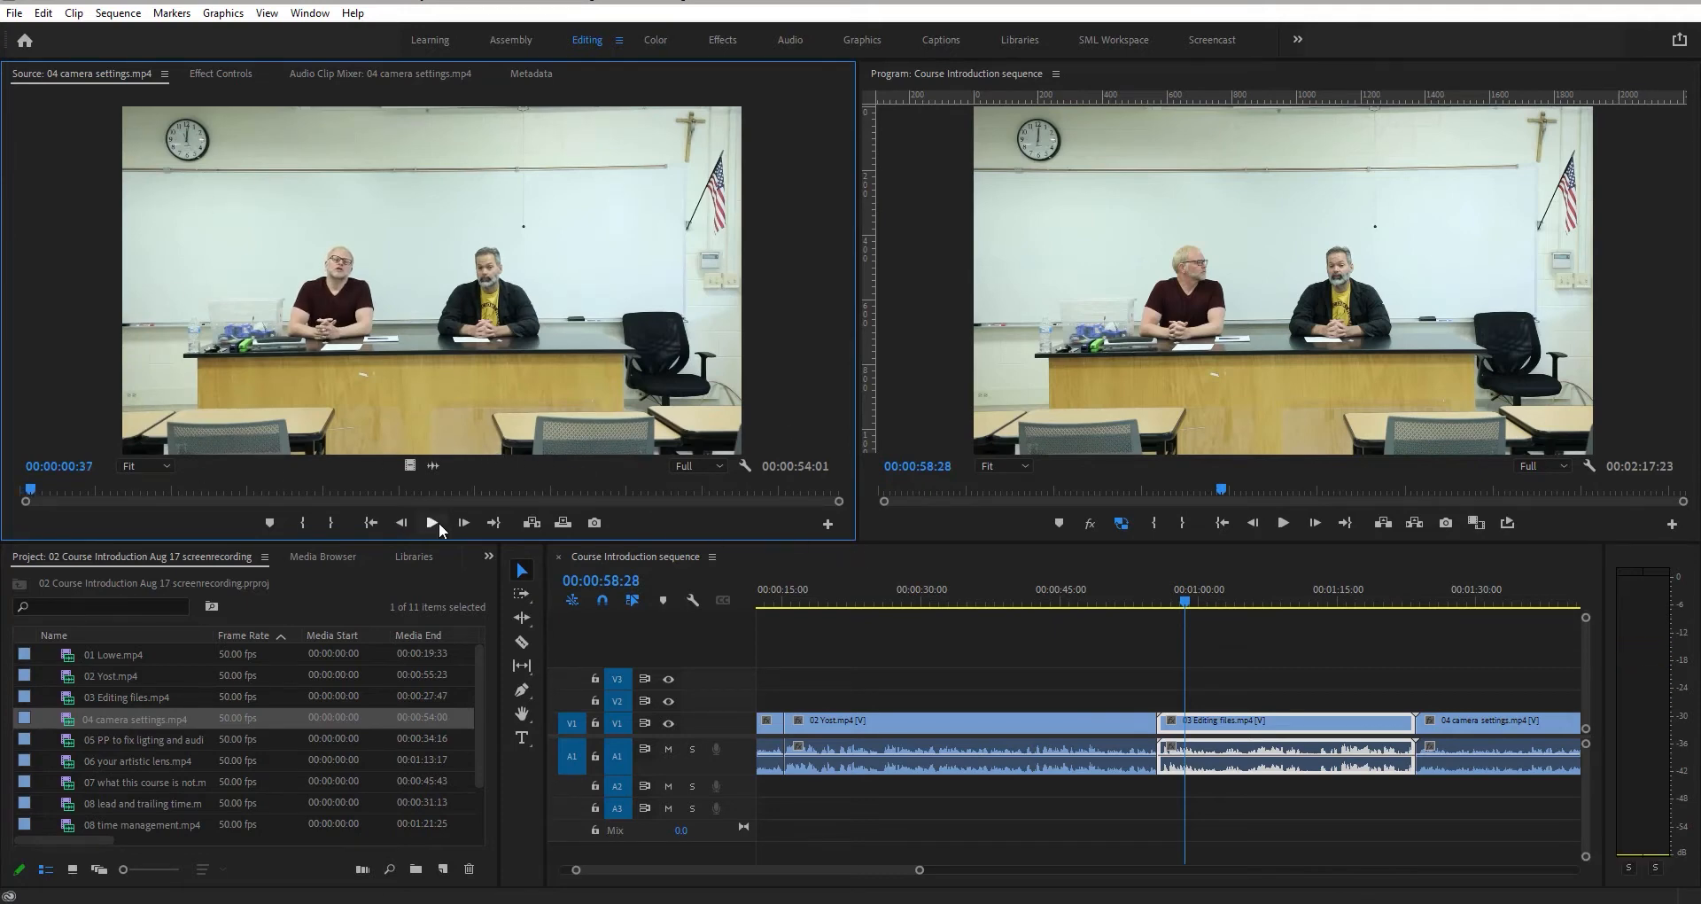
{"action": "left_click_drag", "start_coordinate": [1222, 492], "coordinate": [1237, 487]}
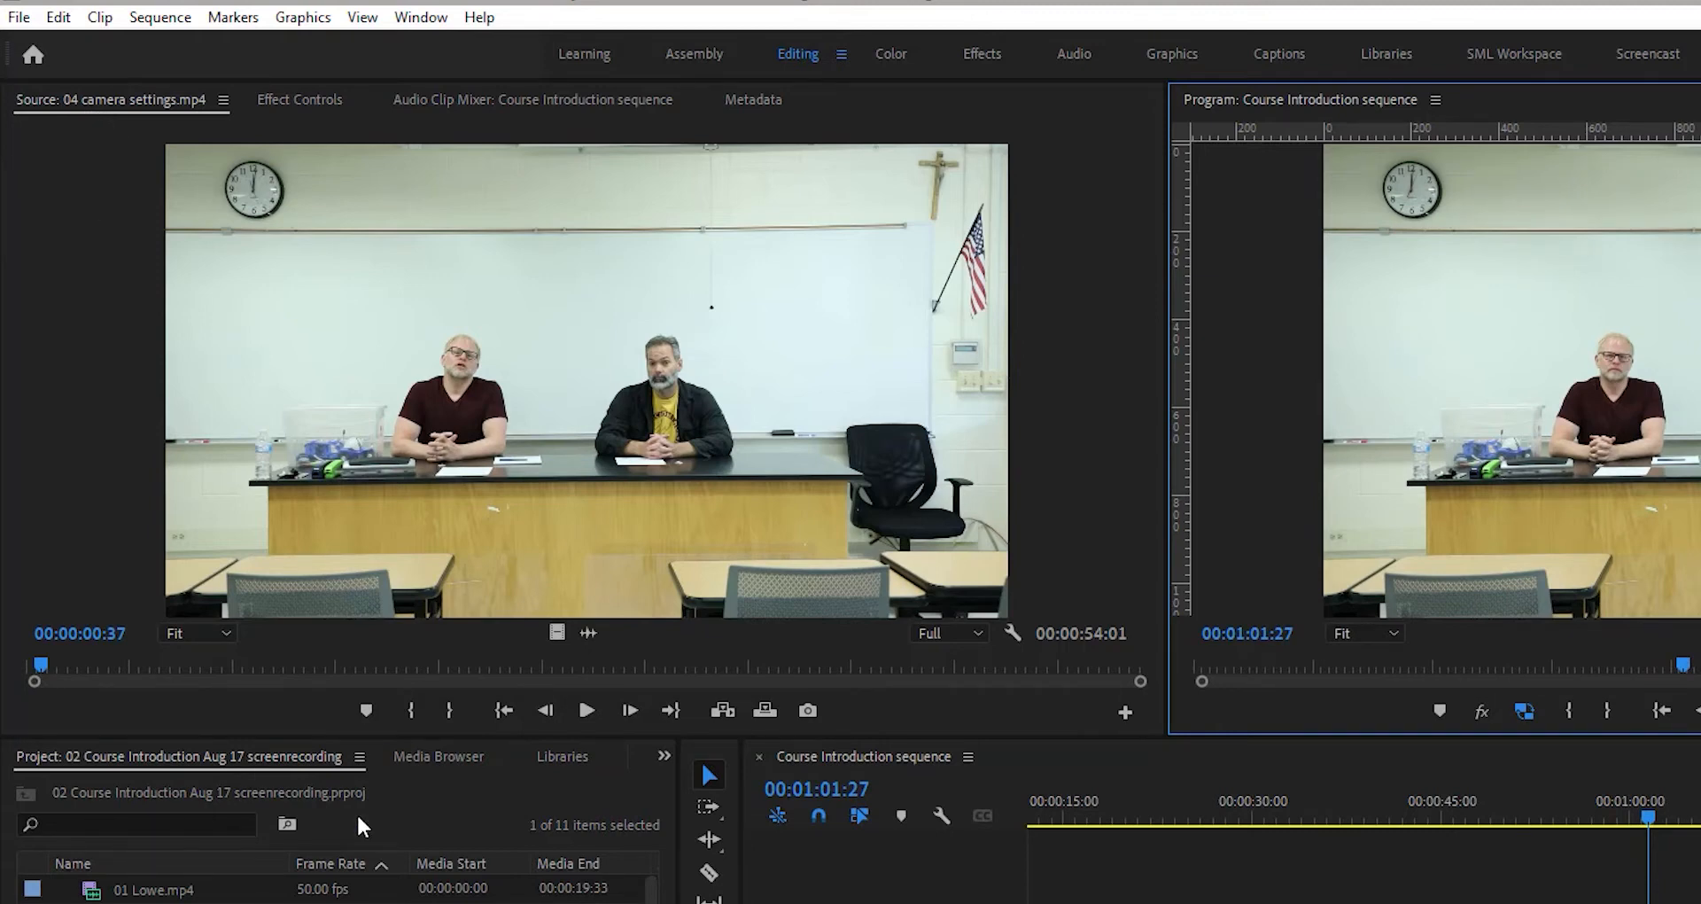
{"action": "mouse_move", "coordinate": [39, 662]}
{"action": "left_mouse_down"}
{"action": "mouse_move", "coordinate": [177, 666]}
{"action": "mouse_move", "coordinate": [70, 666]}
{"action": "left_mouse_up"}
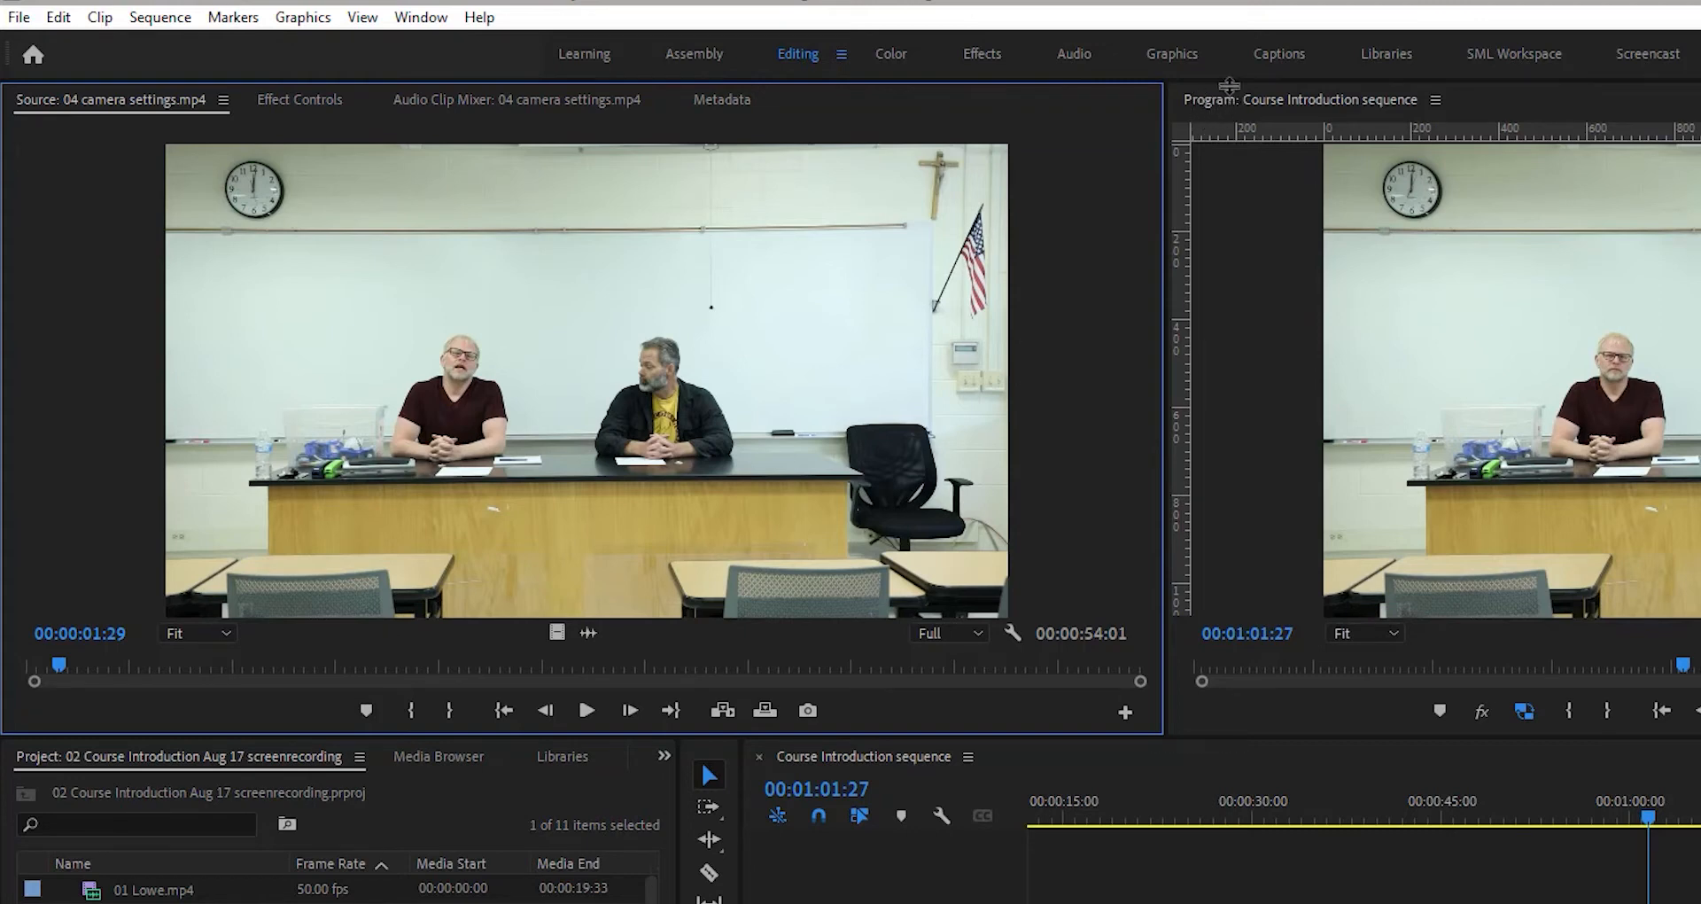
- Switch between the Effect Controls and Source tabs in the upper-left panel group
{"action": "left_click", "coordinate": [273, 103]}
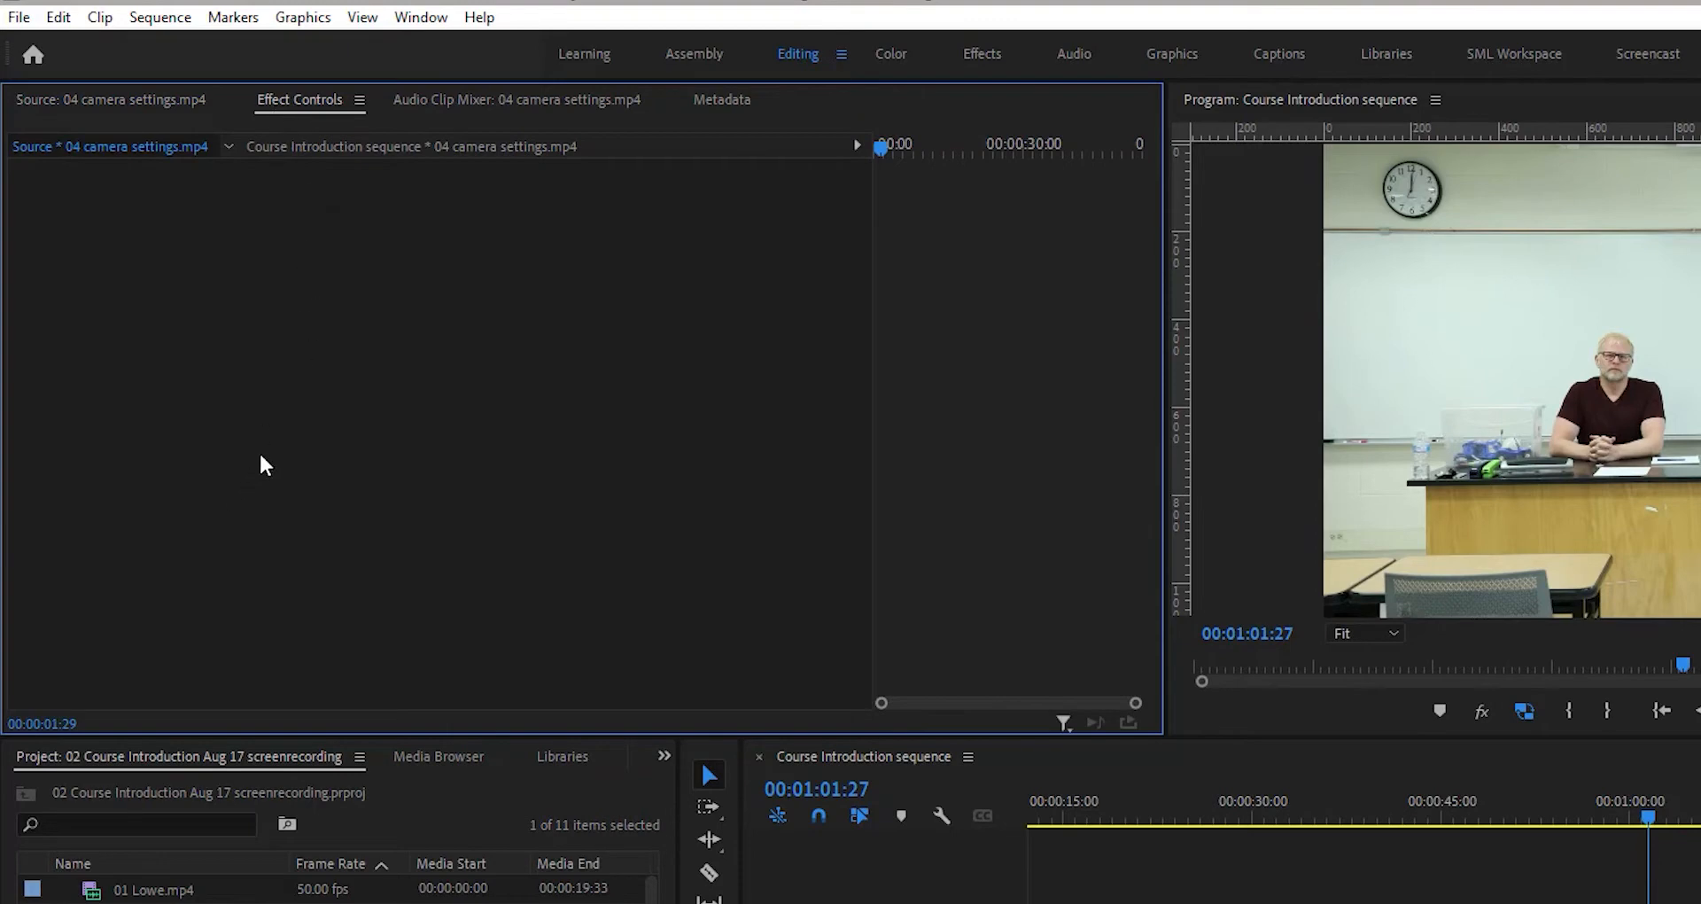
{"action": "left_click", "coordinate": [89, 101]}
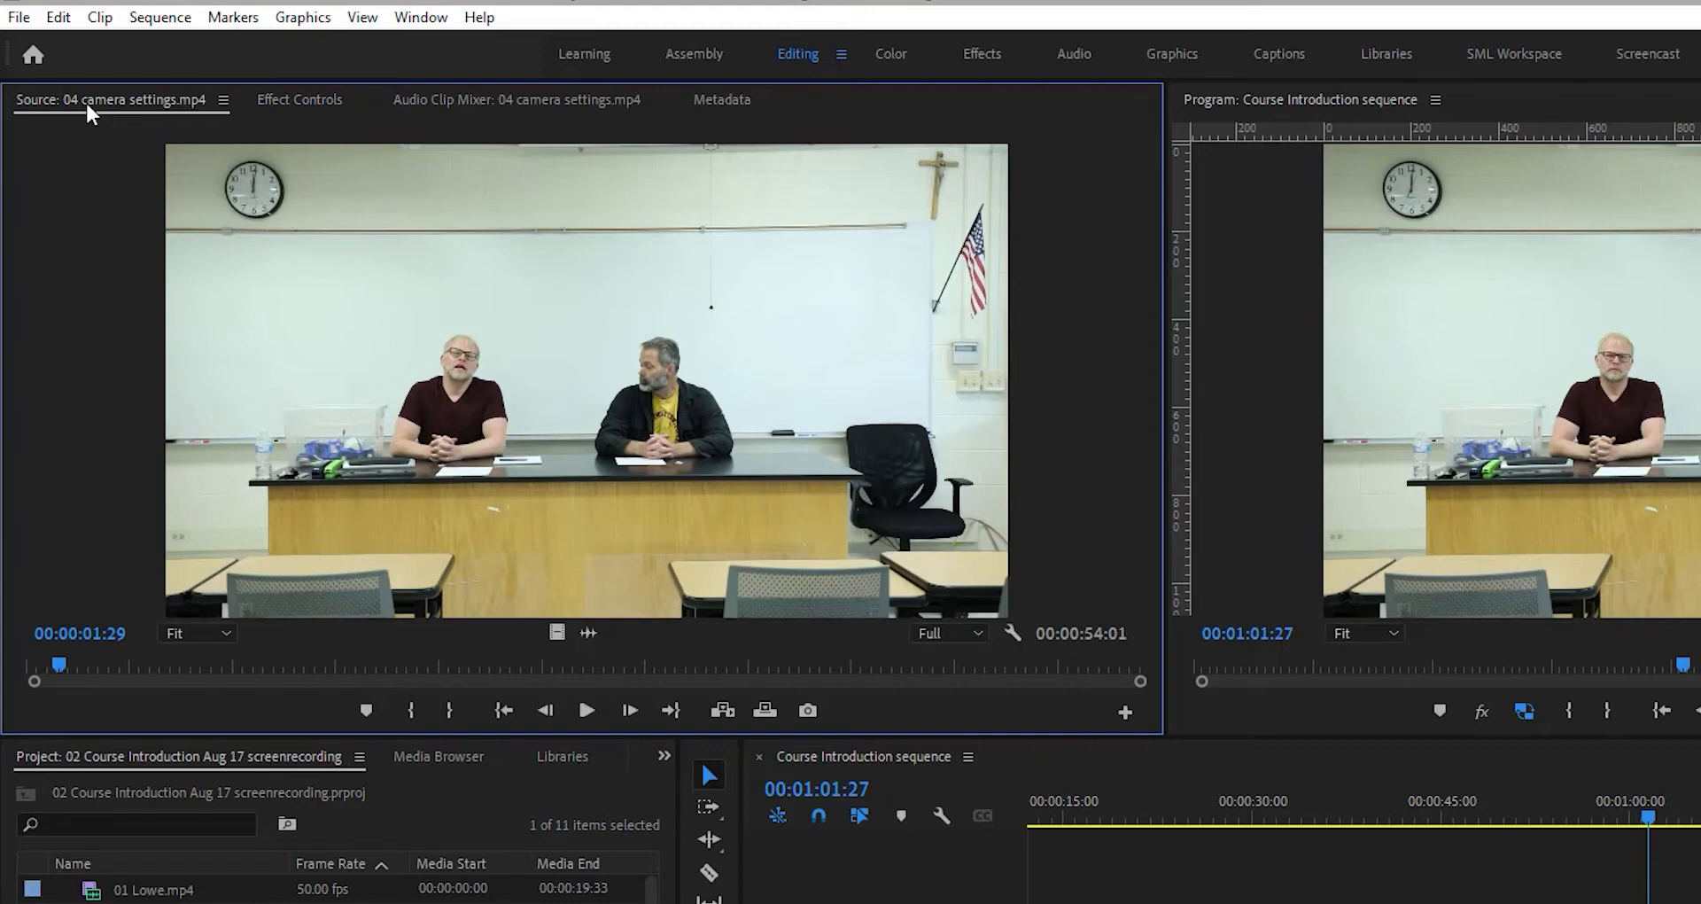
{"action": "left_click", "coordinate": [292, 98]}
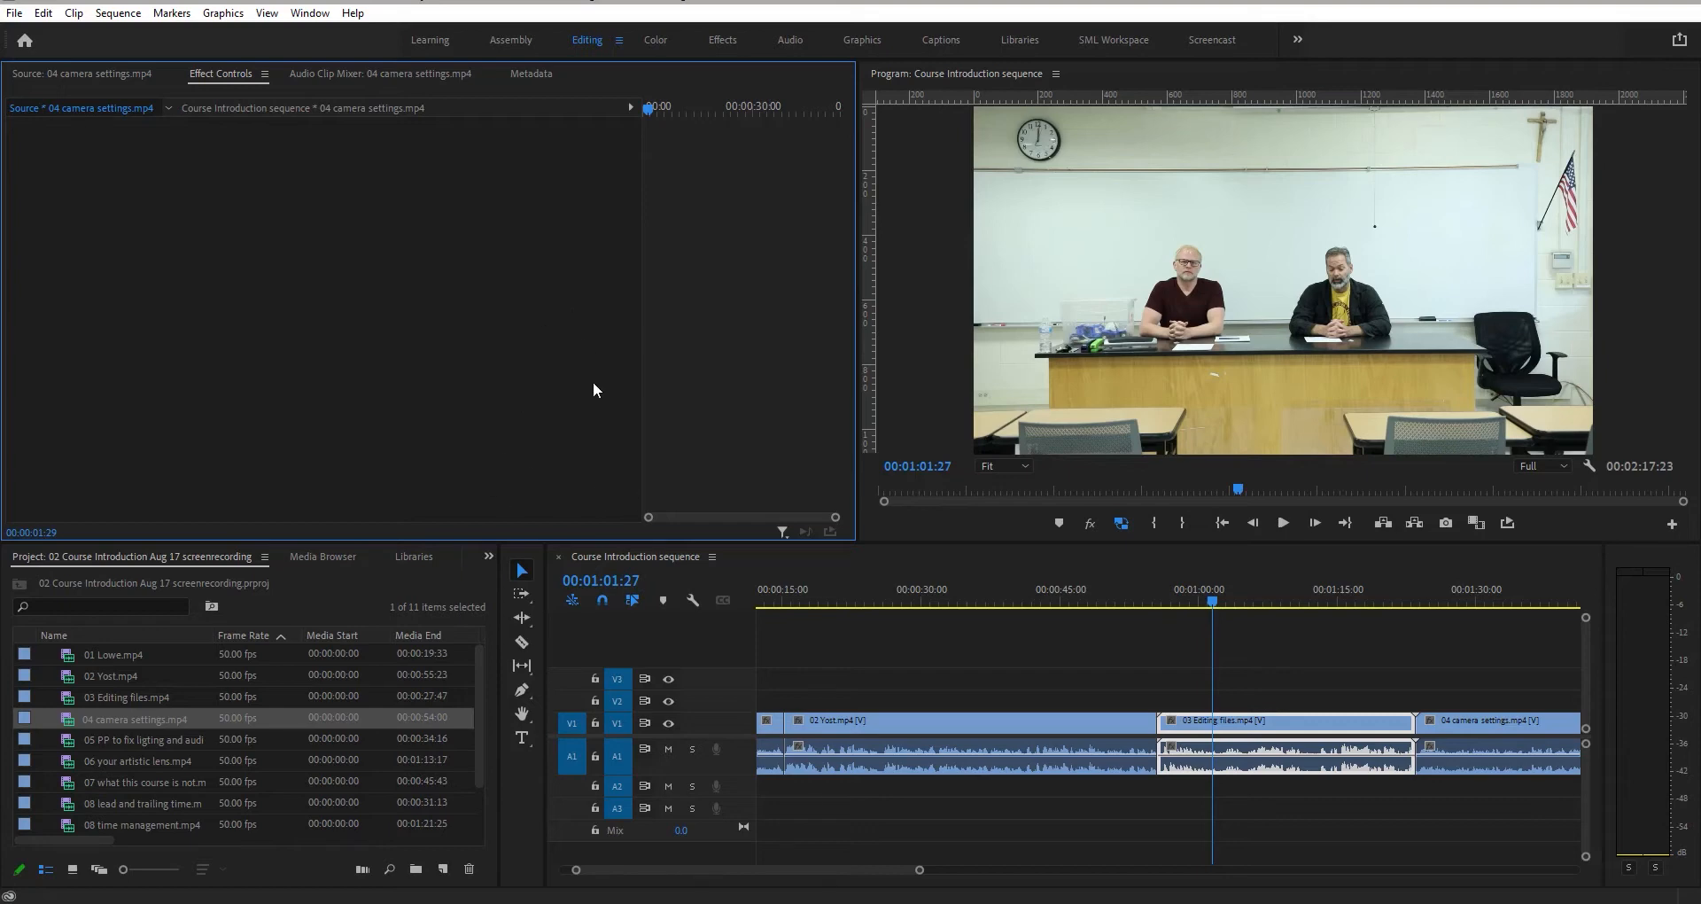
- Switch to the Assembly workspace, then Audio, then back to the Editing workspace
{"action": "left_click", "coordinate": [511, 40]}
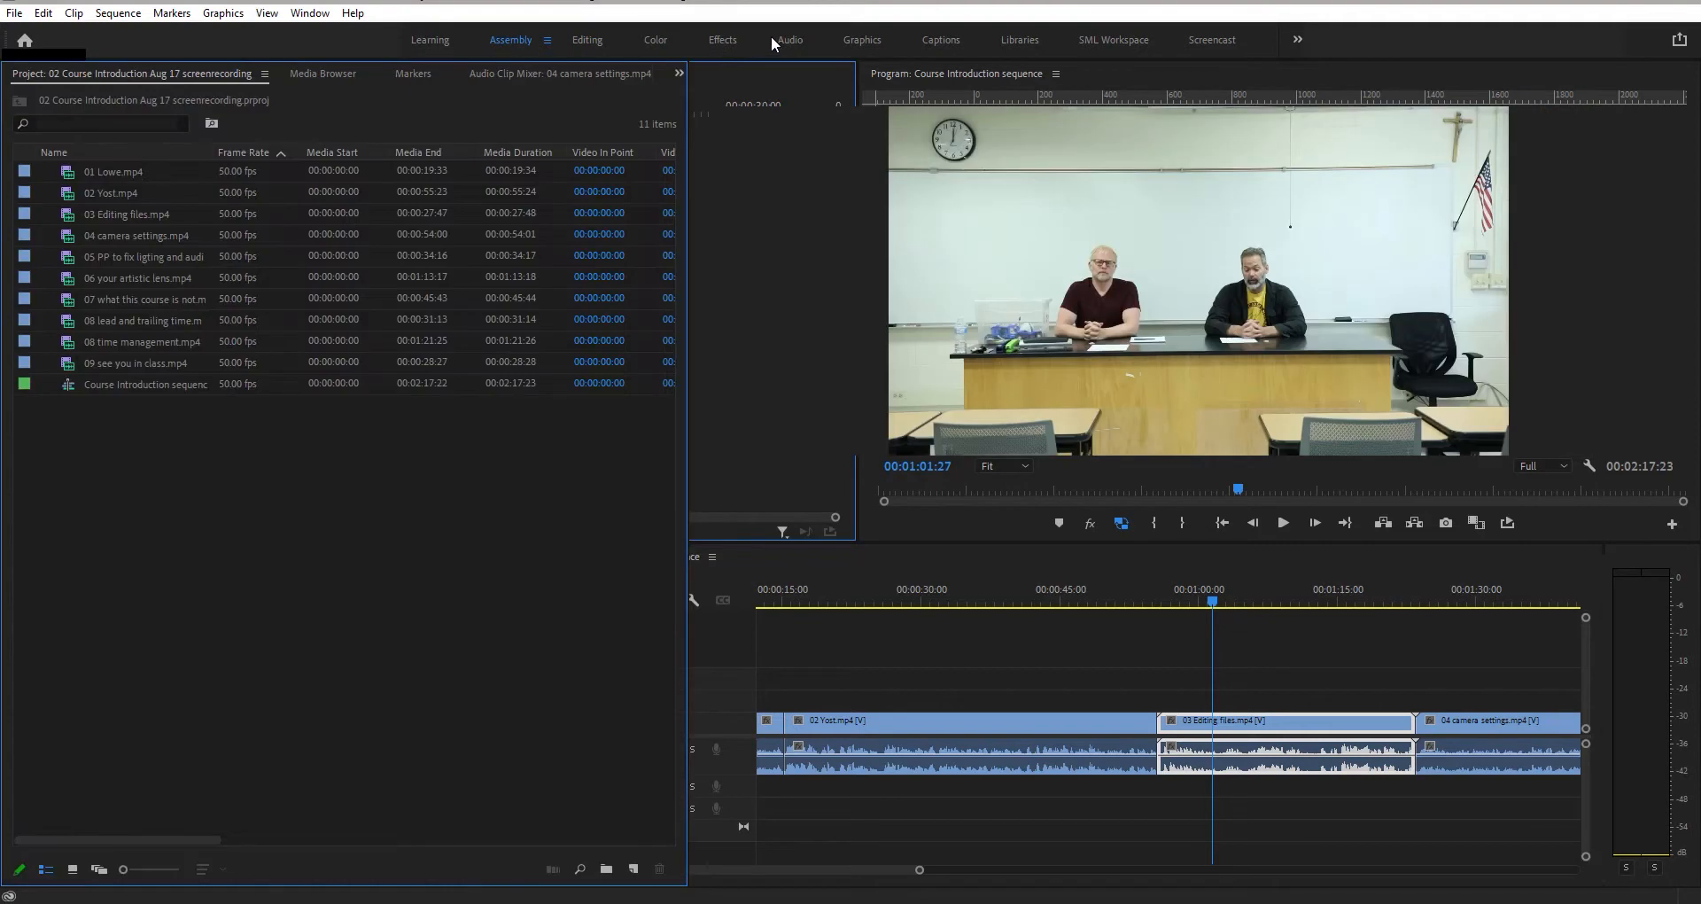
{"action": "left_click", "coordinate": [792, 40]}
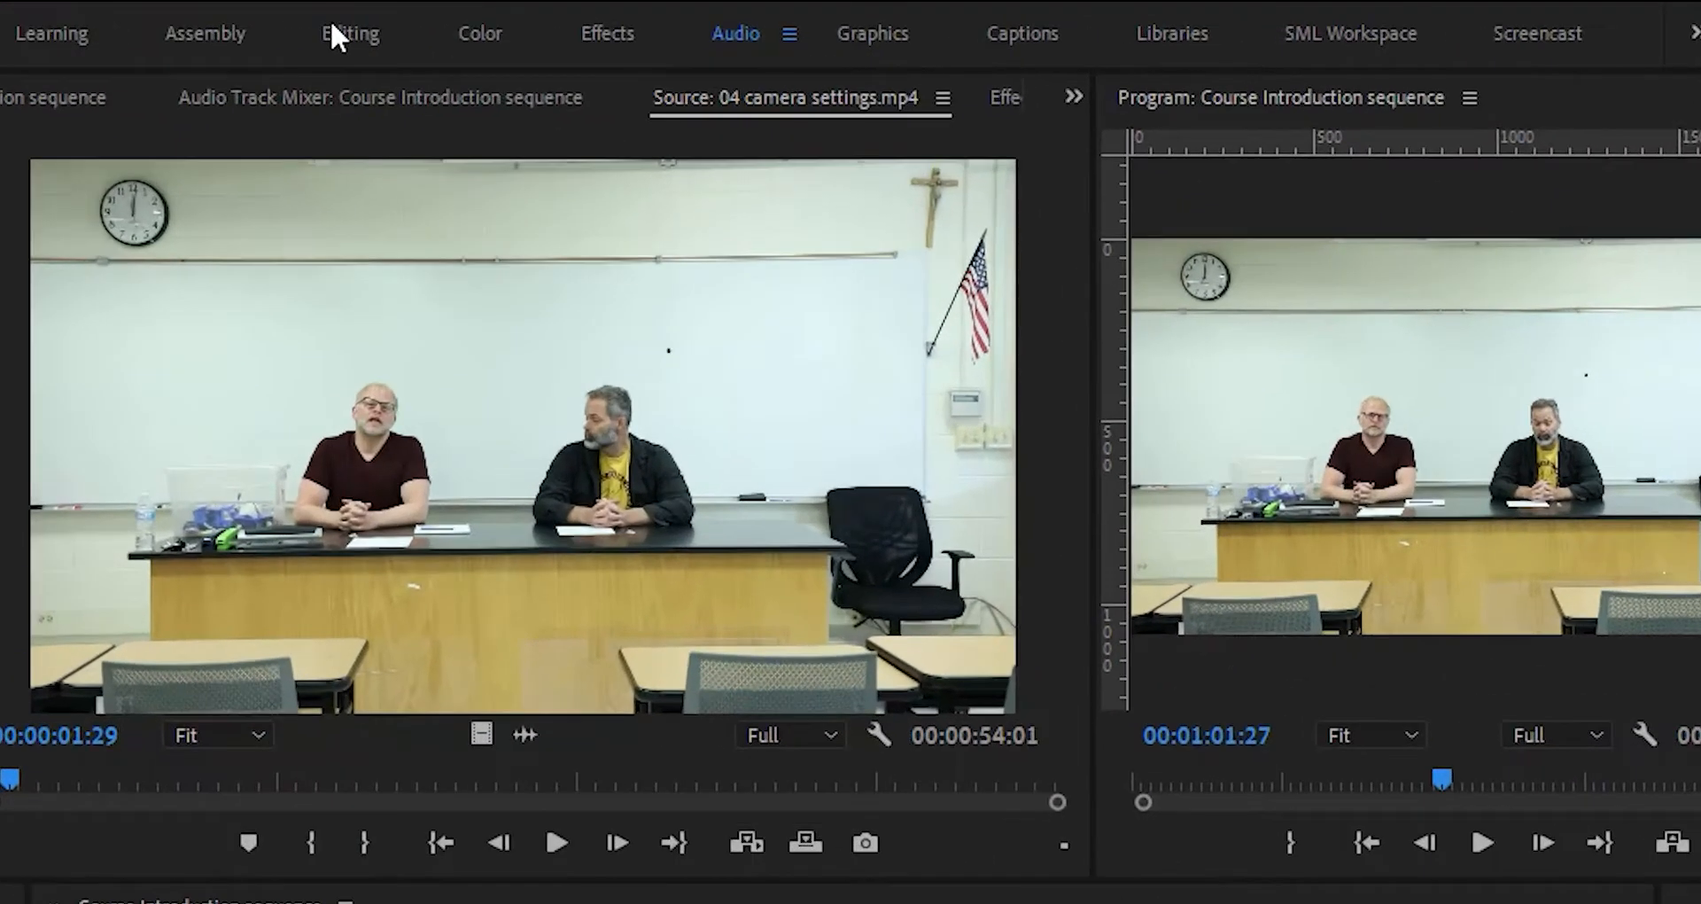
{"action": "left_click", "coordinate": [337, 37]}
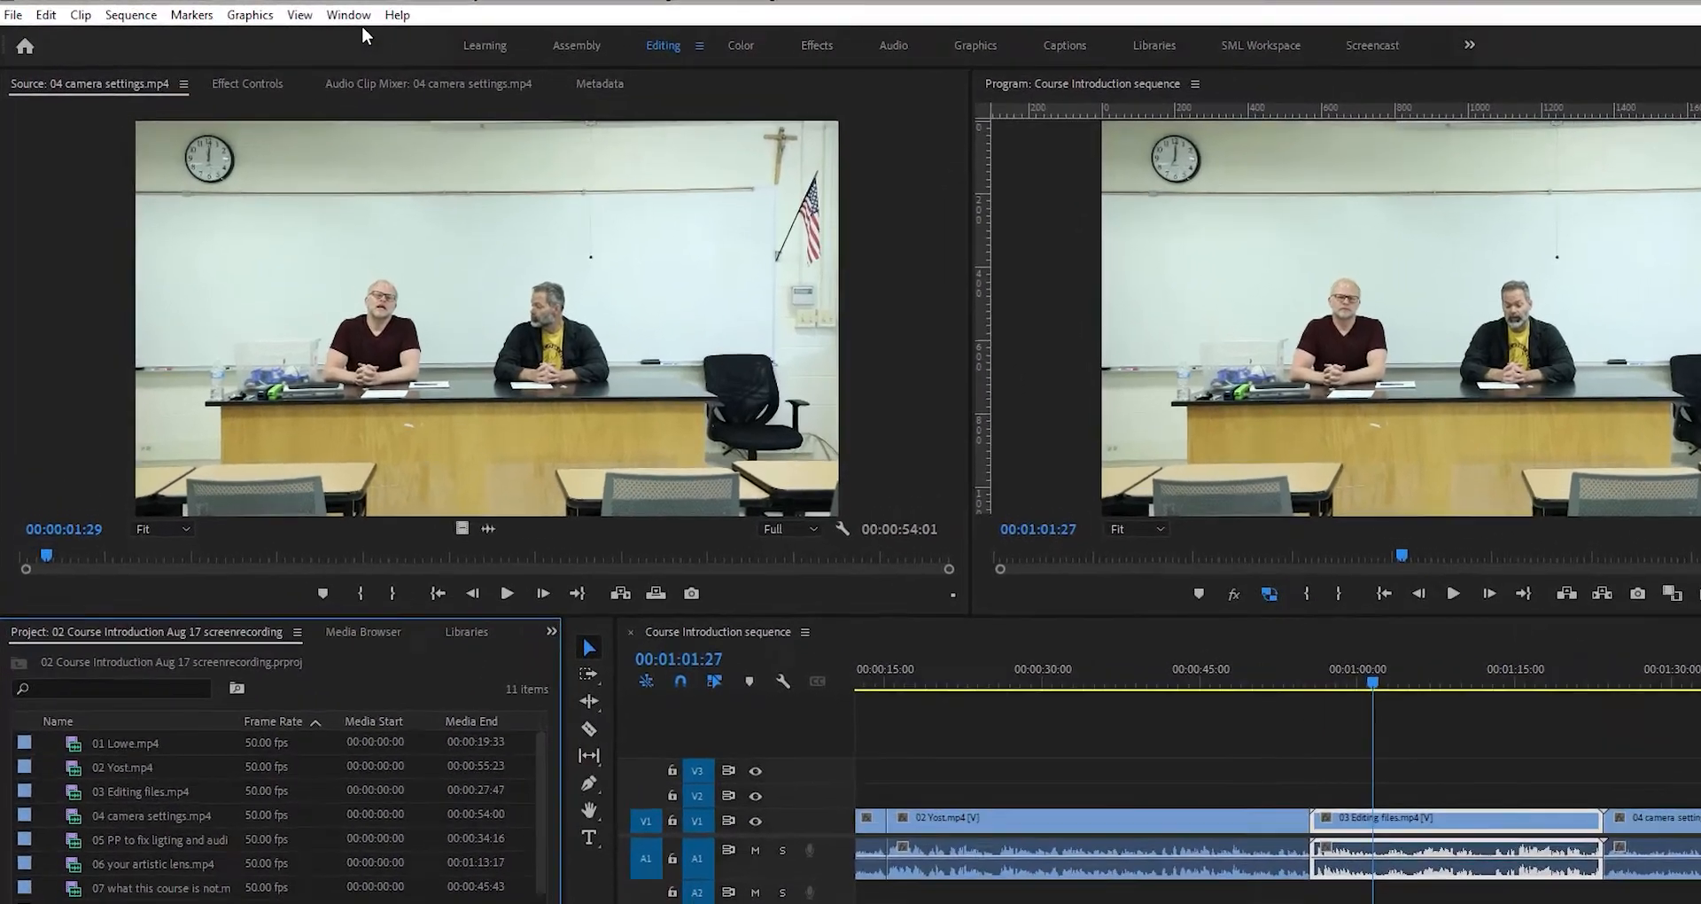
- Open the Lumetri Color panel from the Window menu
{"action": "left_click", "coordinate": [310, 13]}
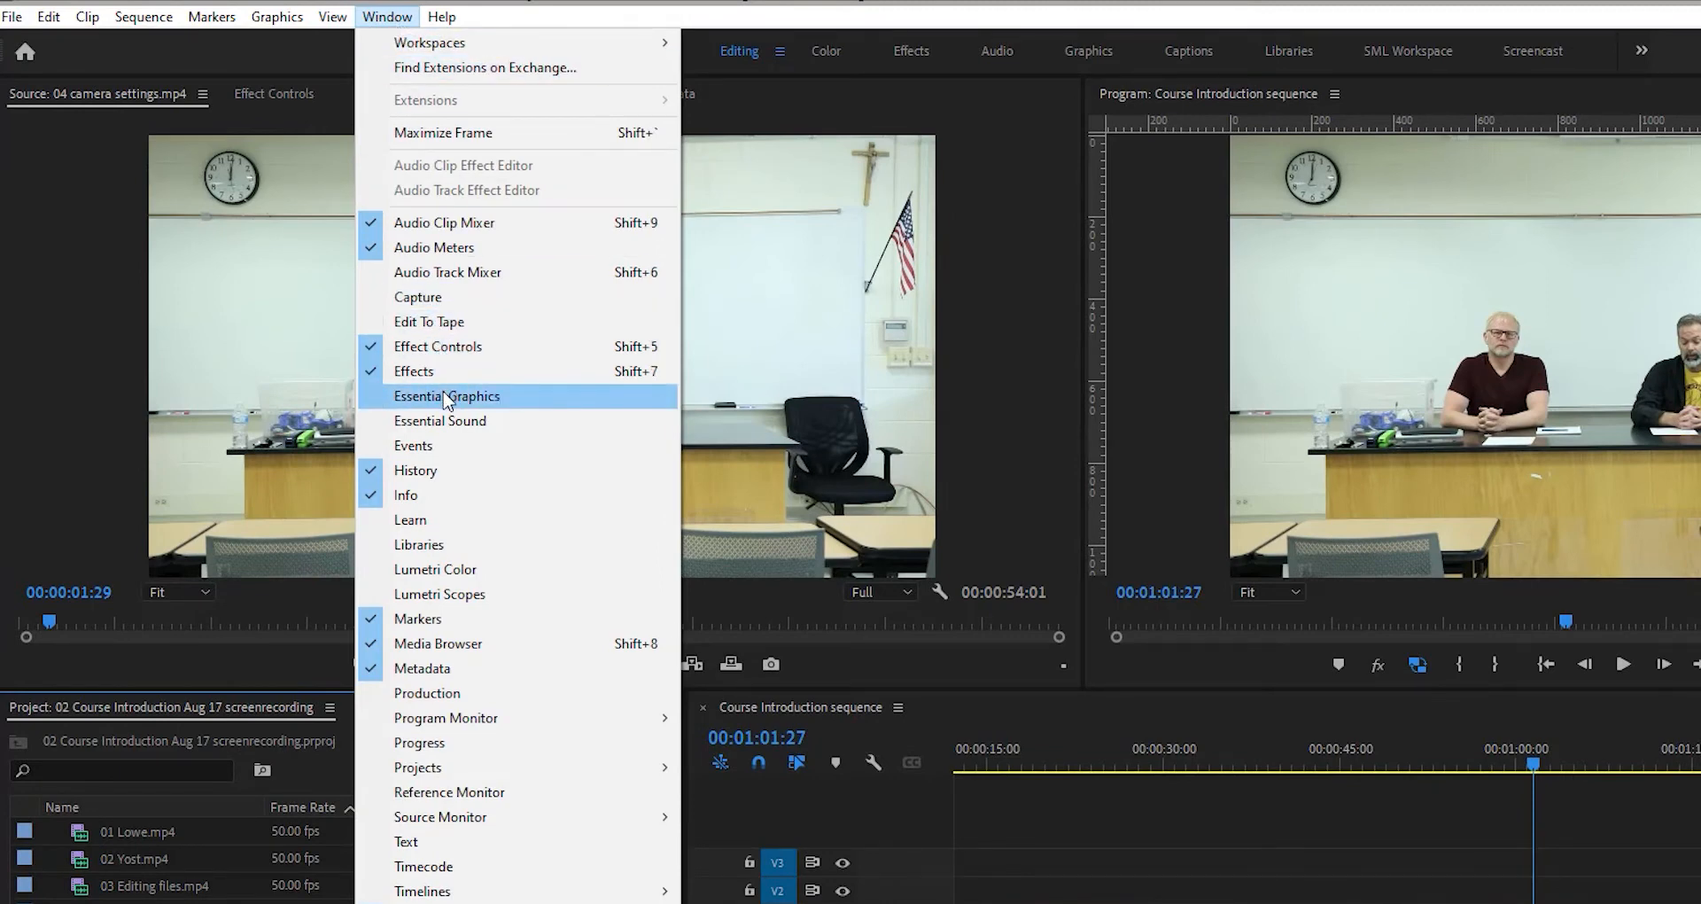
{"action": "left_click", "coordinate": [435, 568]}
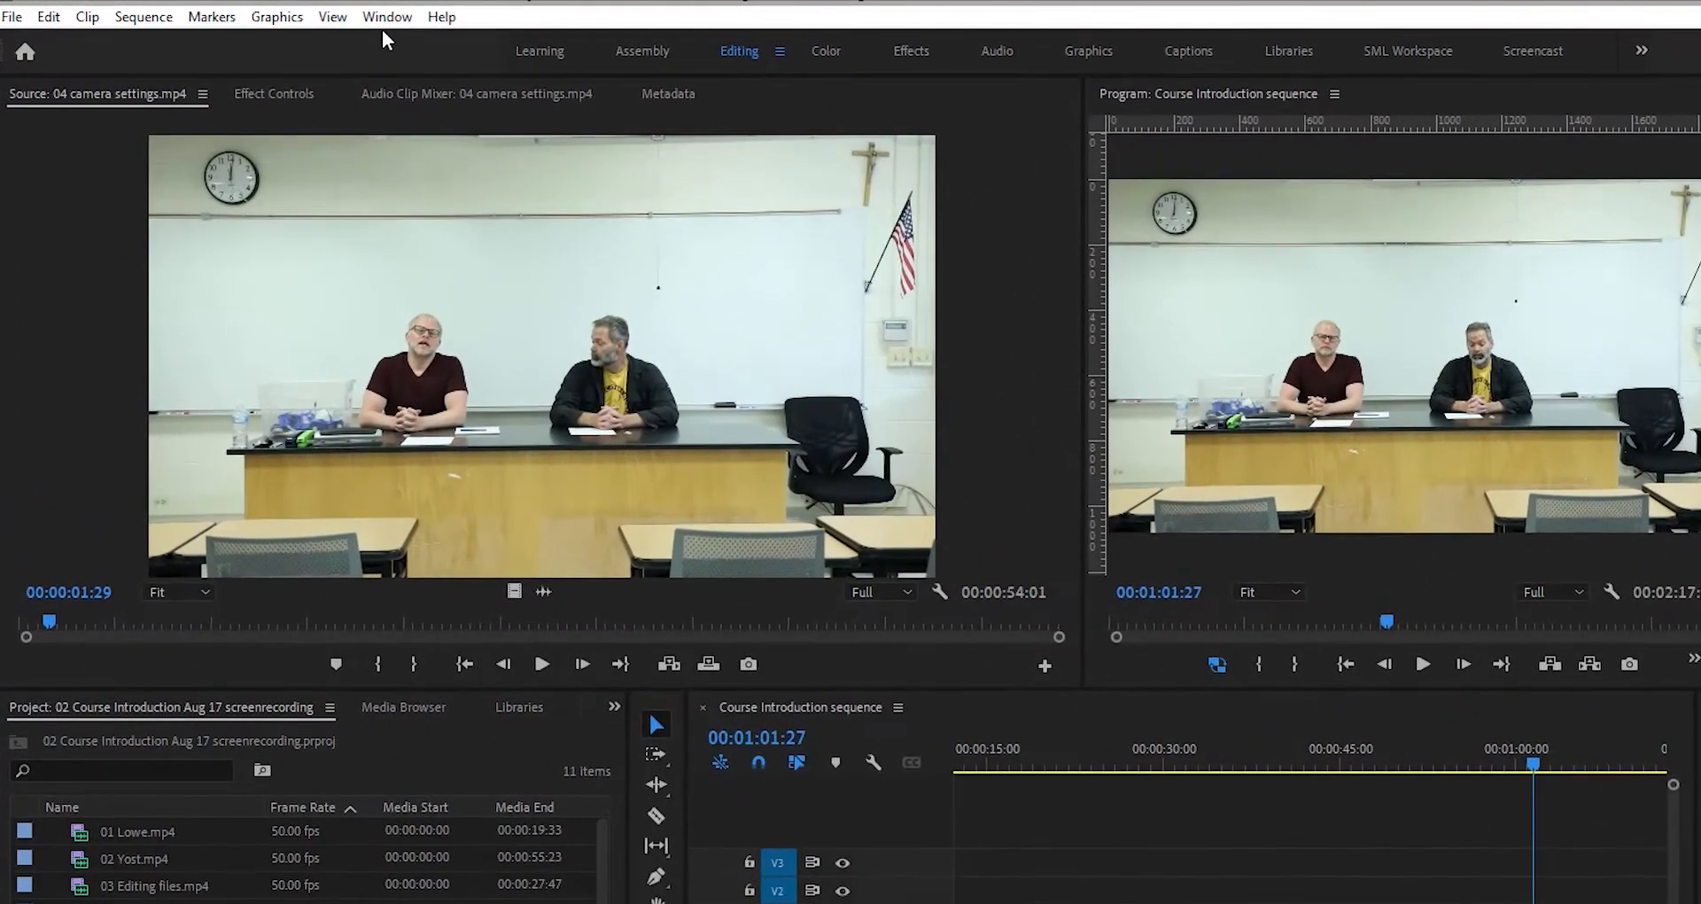
- Open the Essential Graphics and Essential Sound panels, returning to the Lumetri Color tab
{"action": "left_click", "coordinate": [374, 17]}
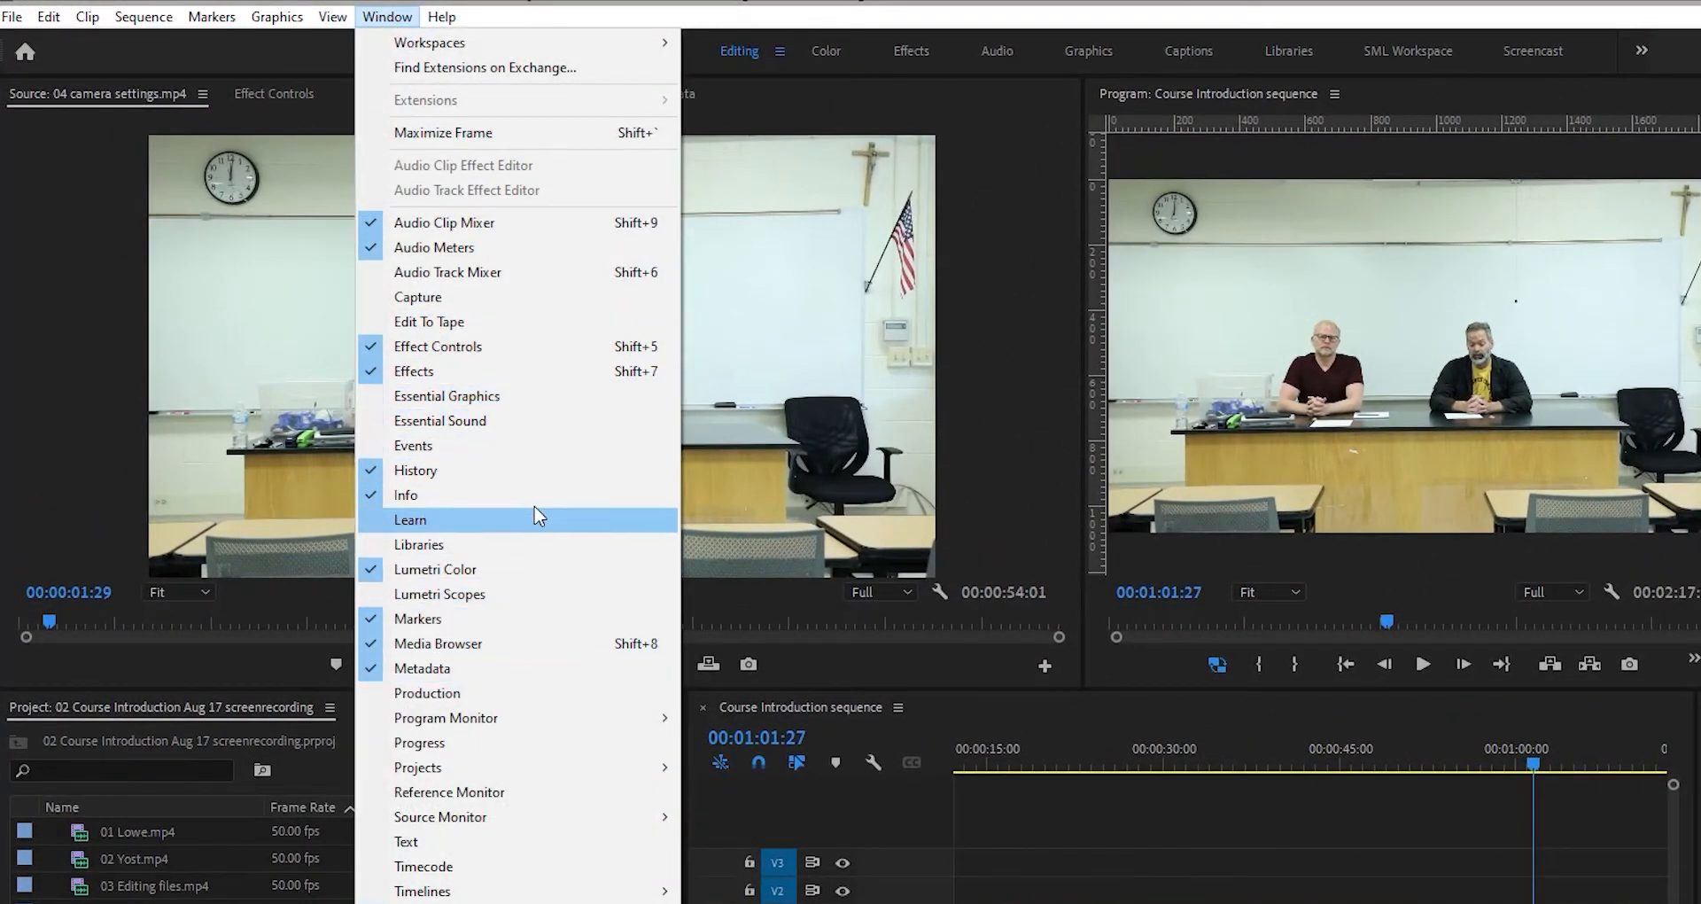
{"action": "left_click", "coordinate": [543, 400]}
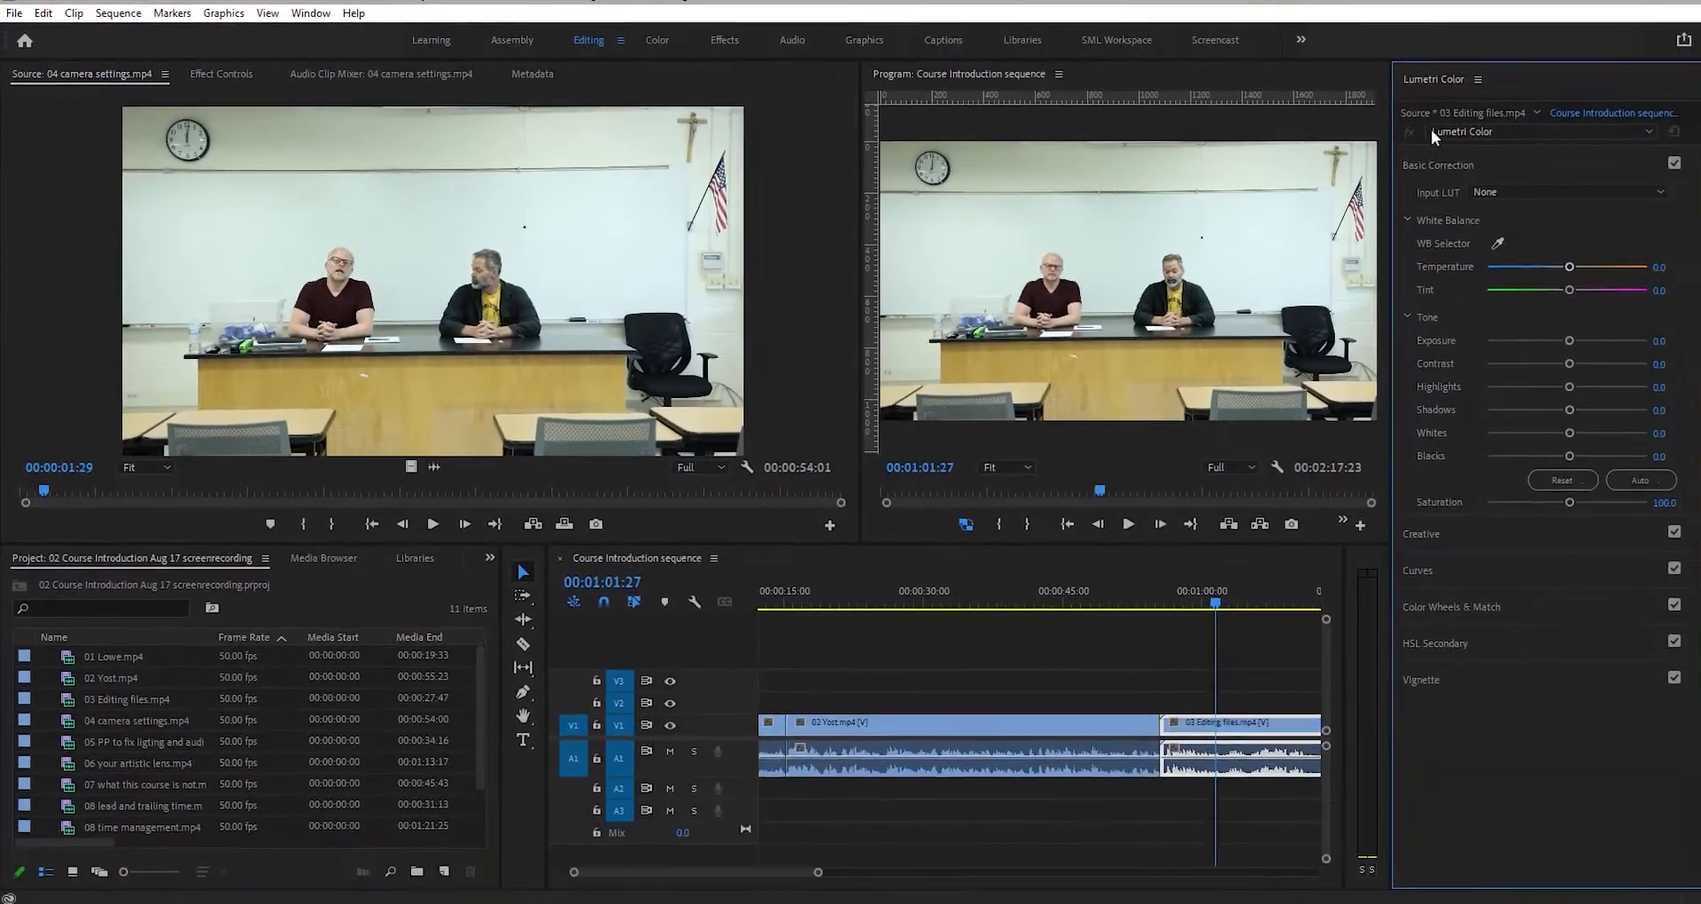
{"action": "left_click", "coordinate": [1526, 76]}
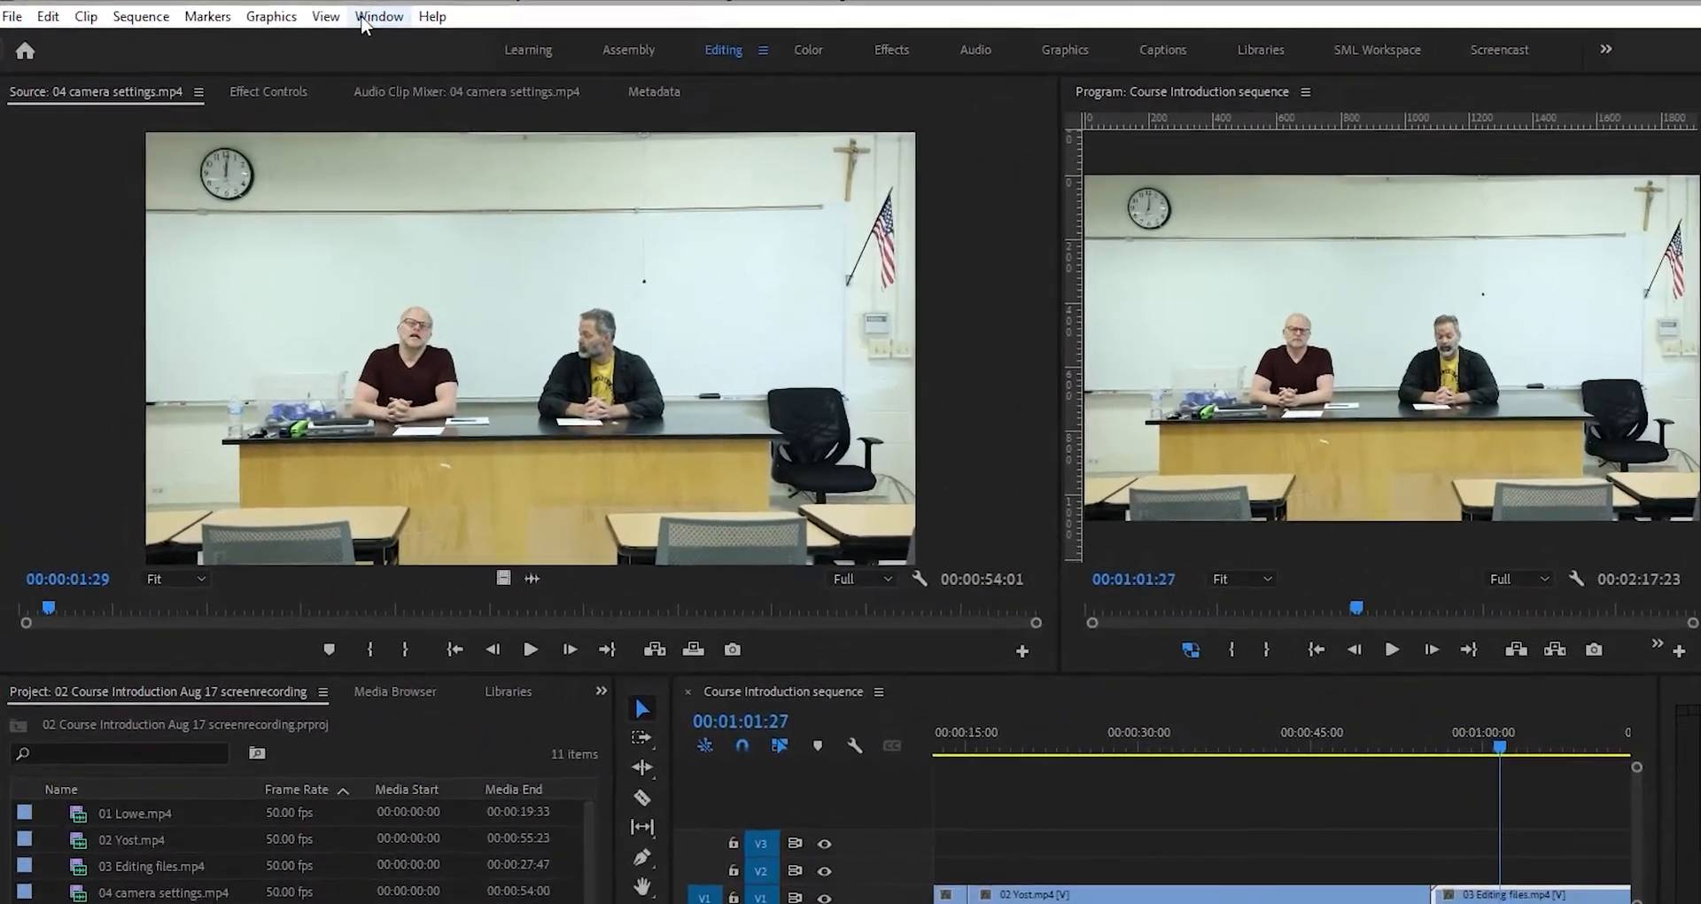
{"action": "left_click", "coordinate": [310, 12]}
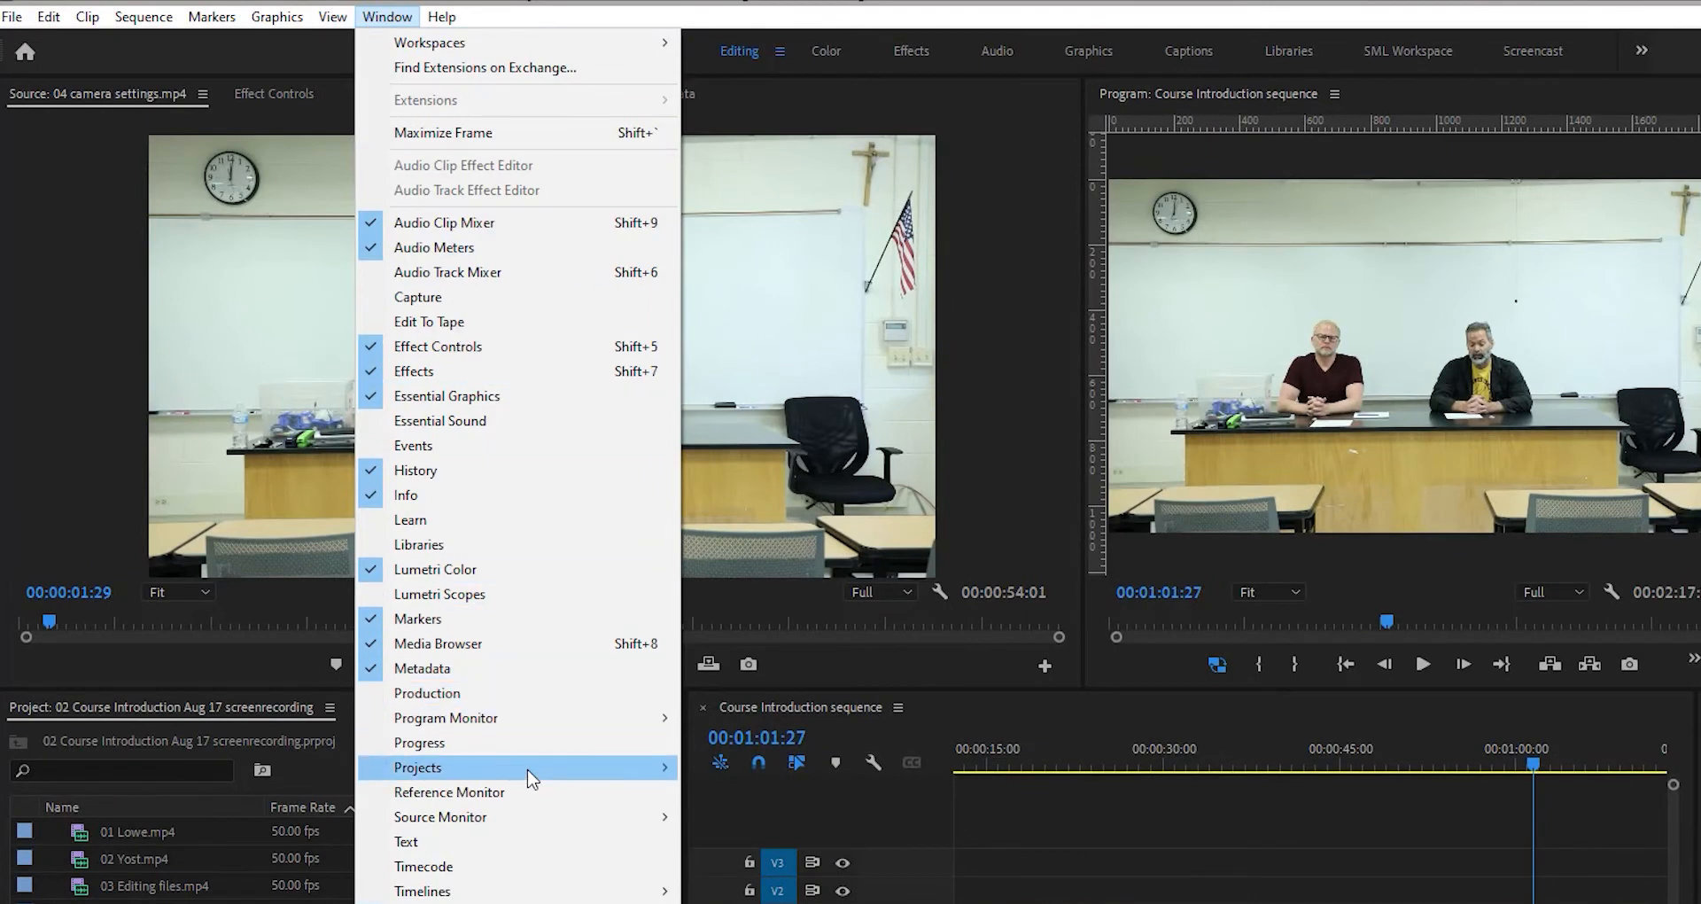
{"action": "left_click", "coordinate": [504, 421]}
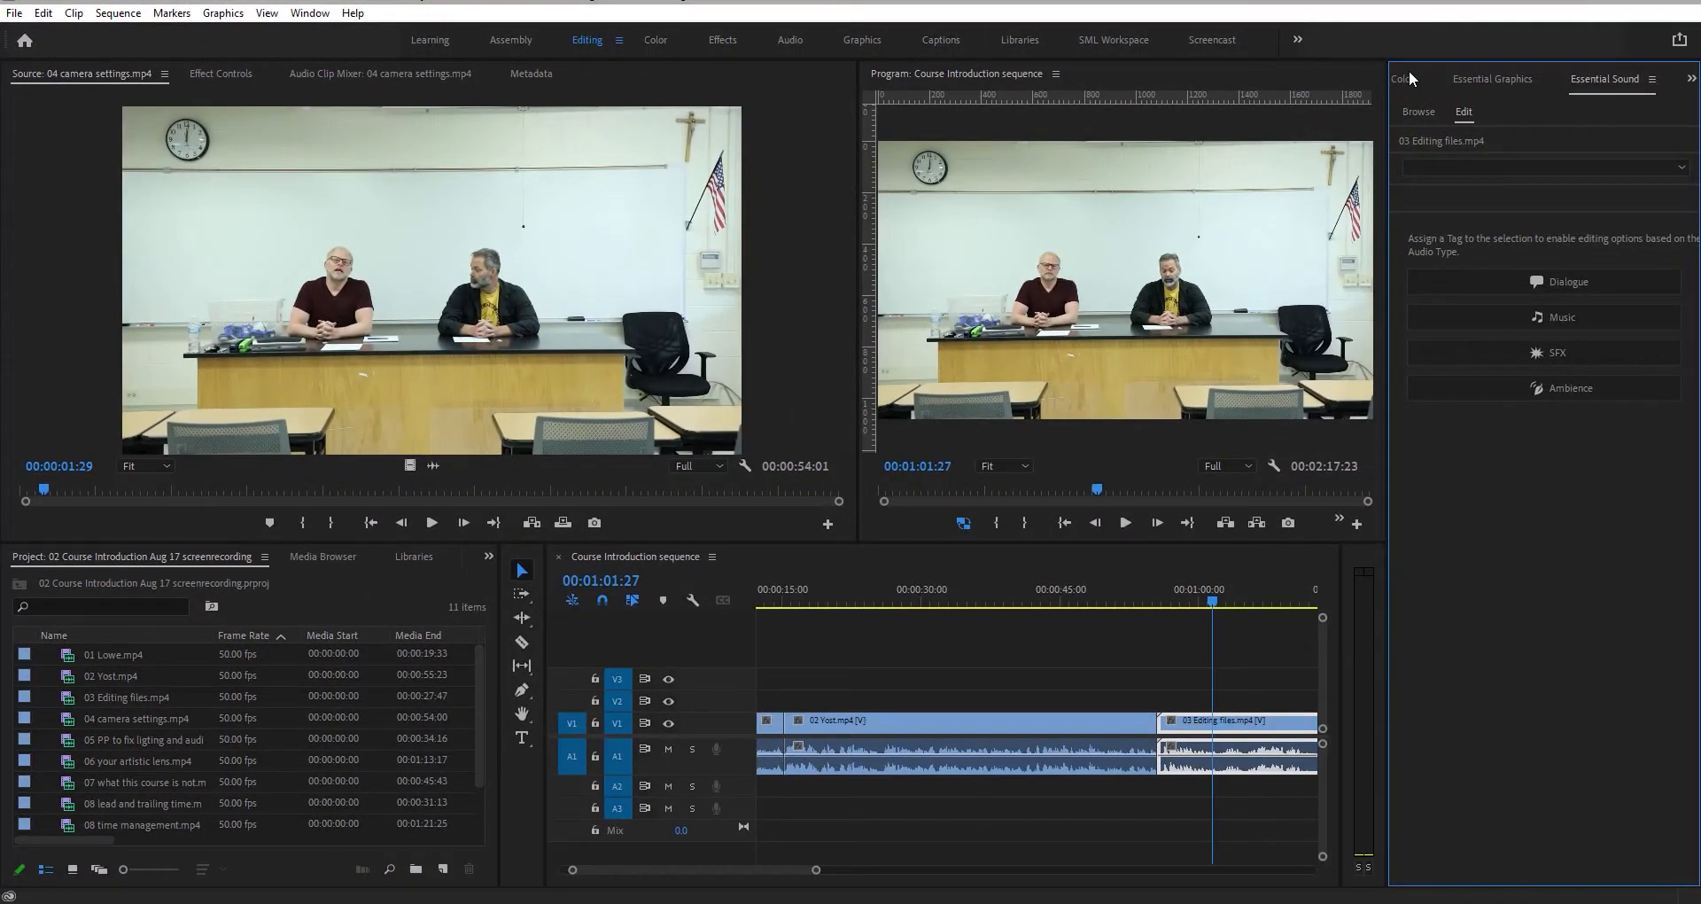
{"action": "left_click", "coordinate": [1409, 78]}
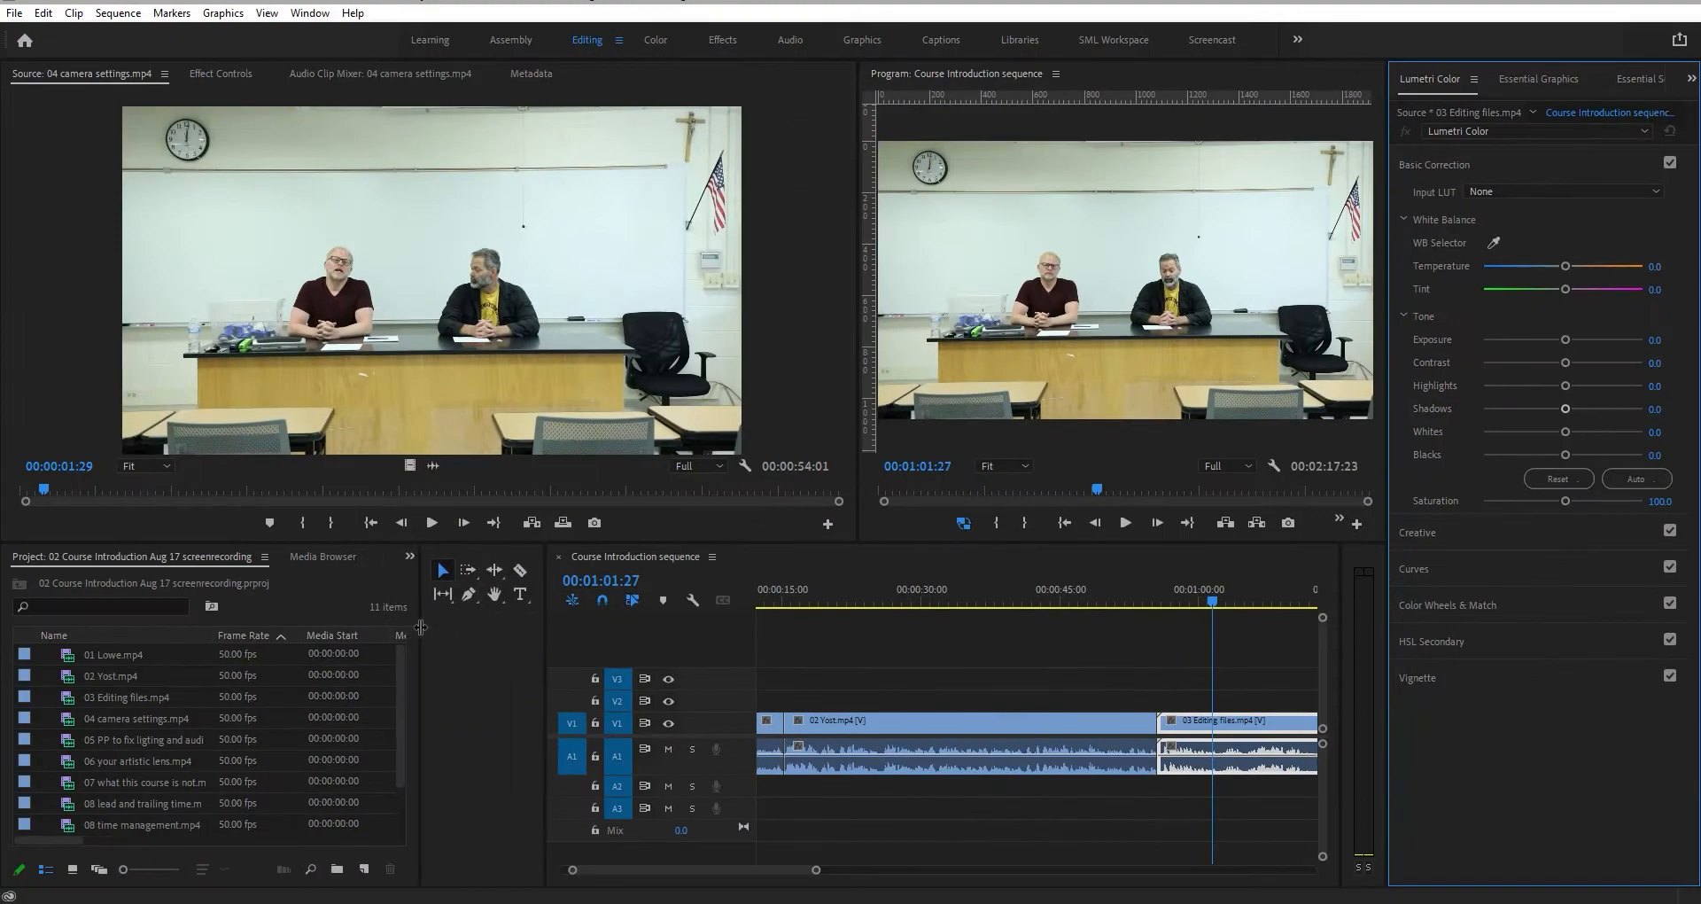
- Widen the Project panel and dock it as a tab in the Source Monitor panel group
{"action": "left_click_drag", "start_coordinate": [421, 627], "coordinate": [471, 626]}
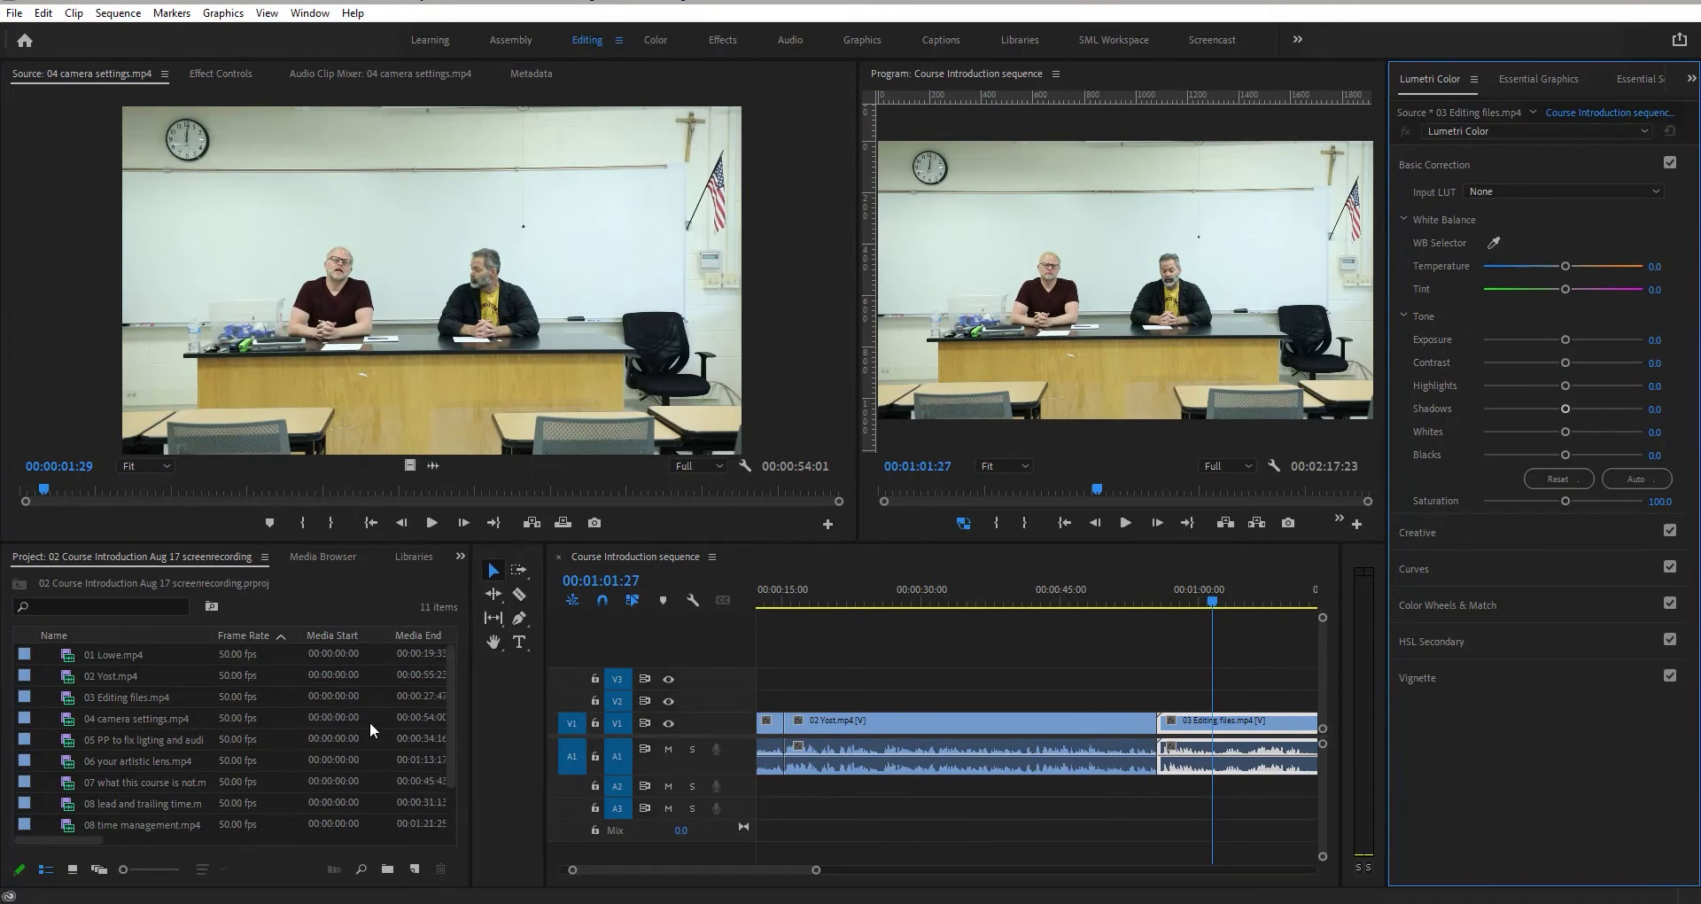
{"action": "left_click_drag", "start_coordinate": [43, 556], "coordinate": [202, 79]}
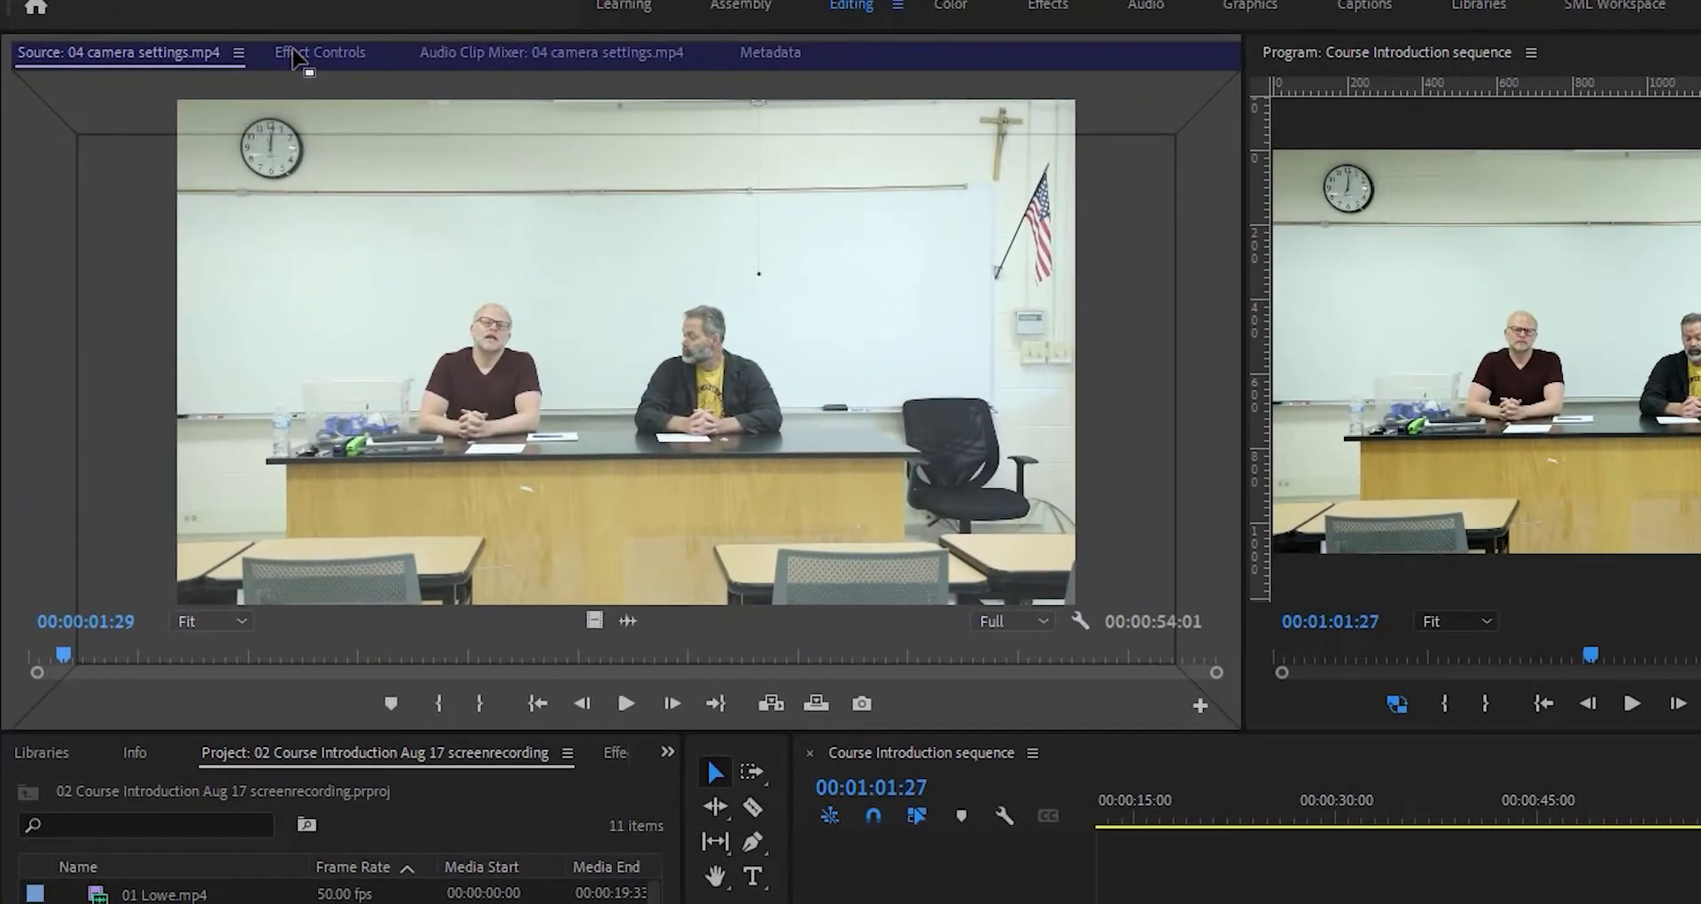
{"action": "left_click_drag", "start_coordinate": [295, 60], "coordinate": [296, 96]}
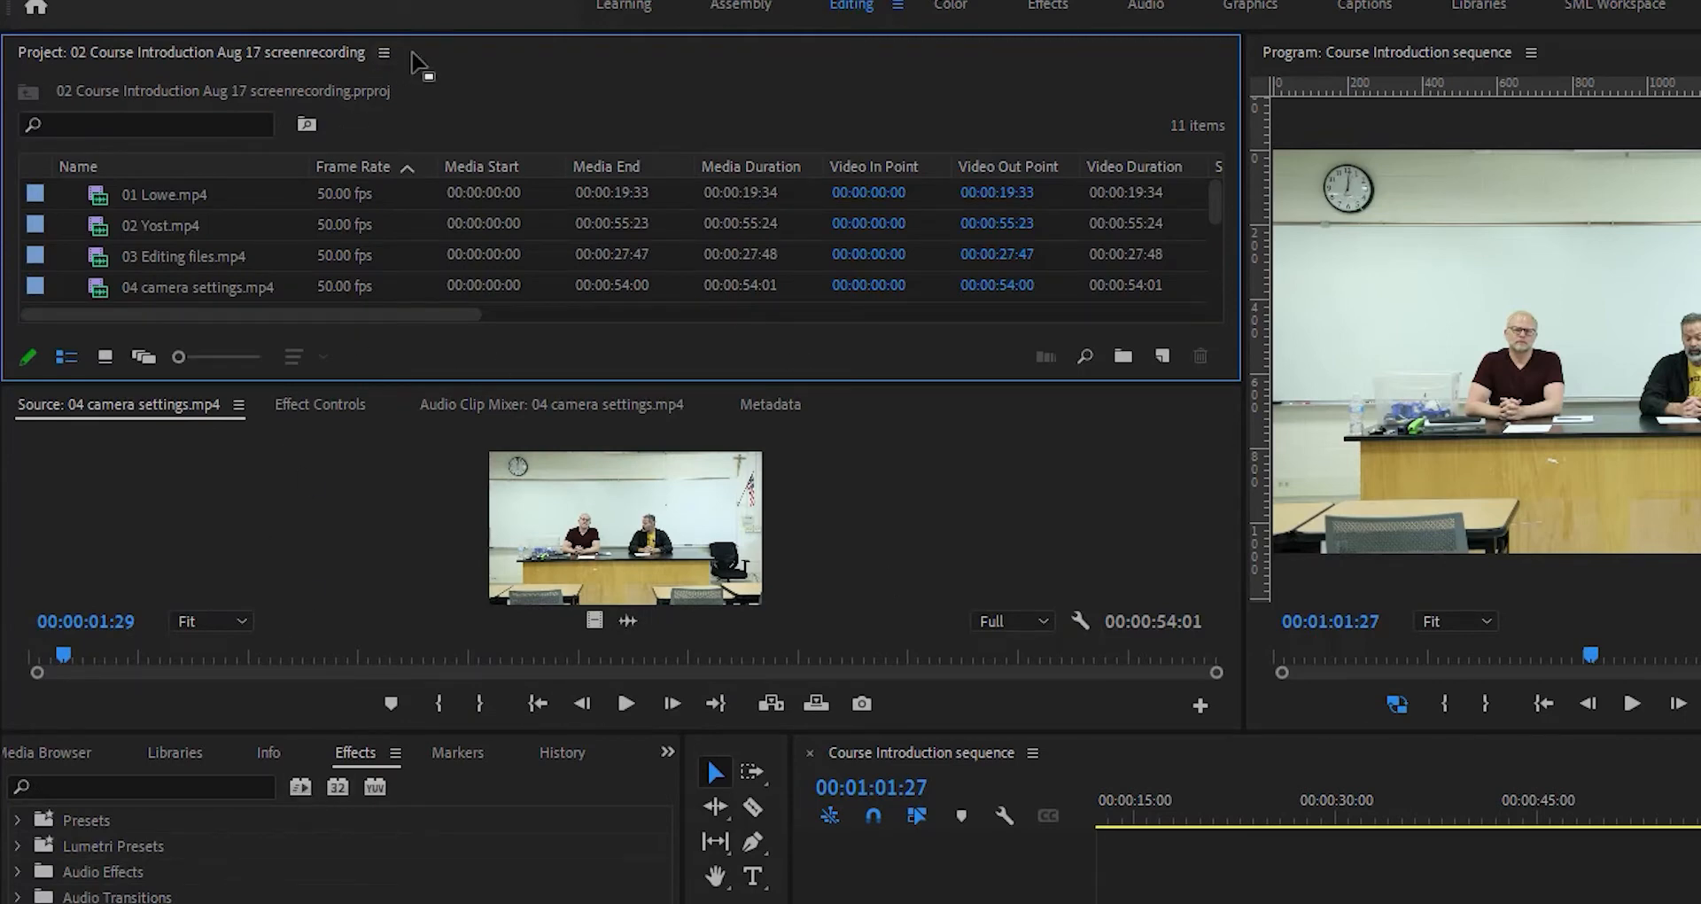
{"action": "left_click_drag", "start_coordinate": [421, 68], "coordinate": [719, 427]}
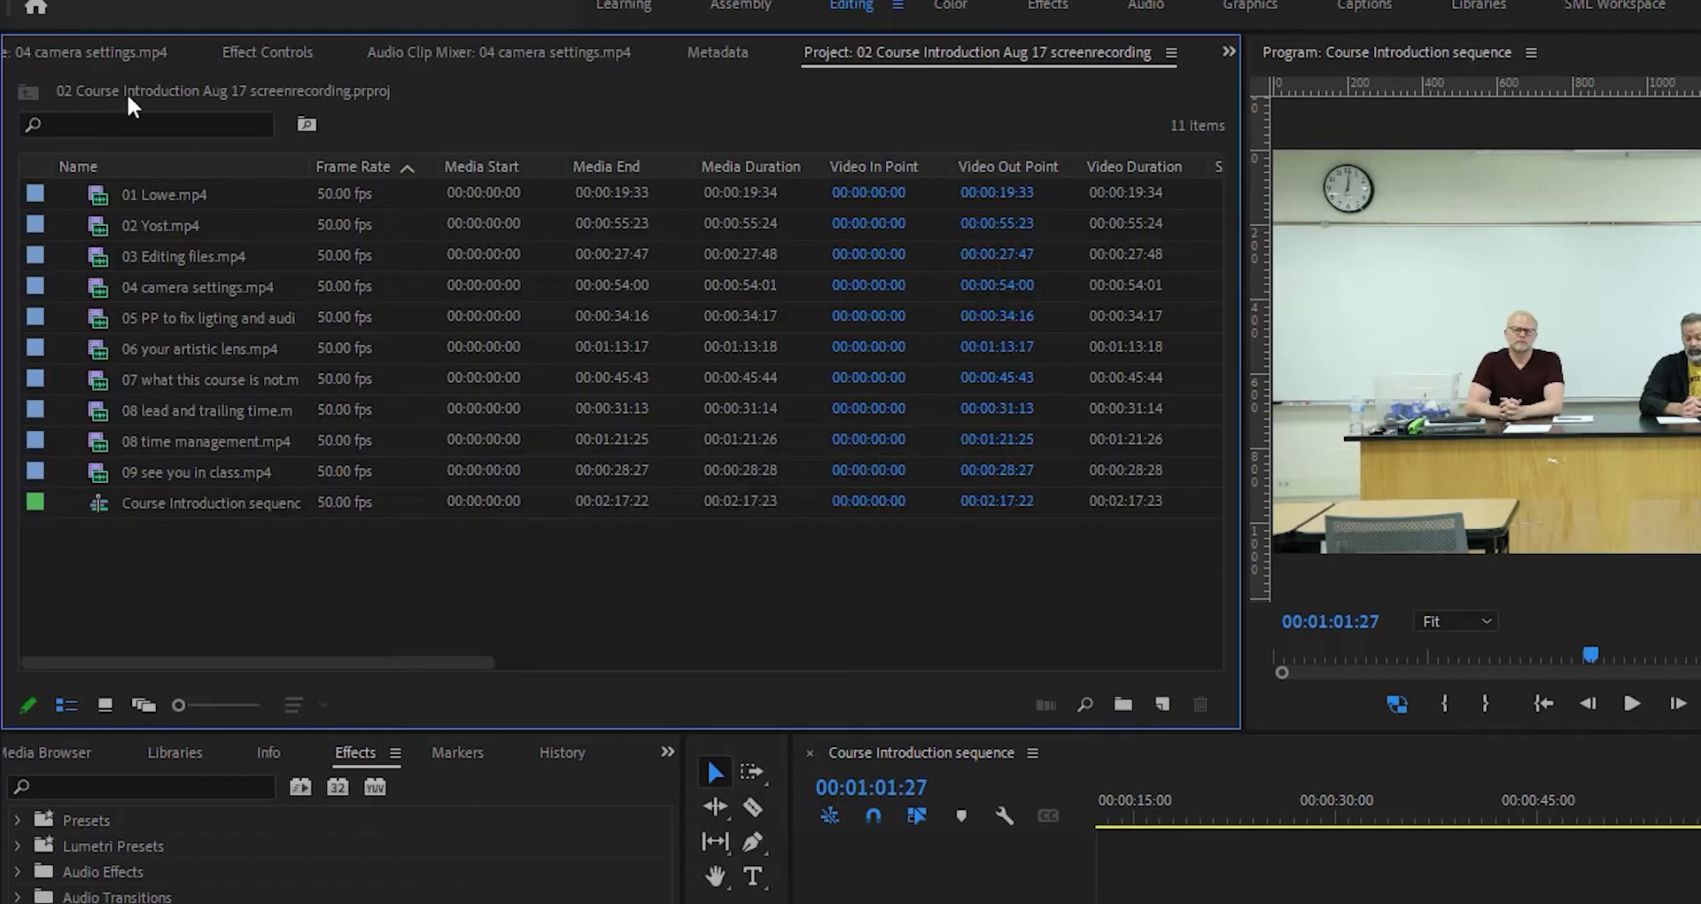
- Move the Project tab to the first position in the upper-left panel group
{"action": "left_click", "coordinate": [112, 55]}
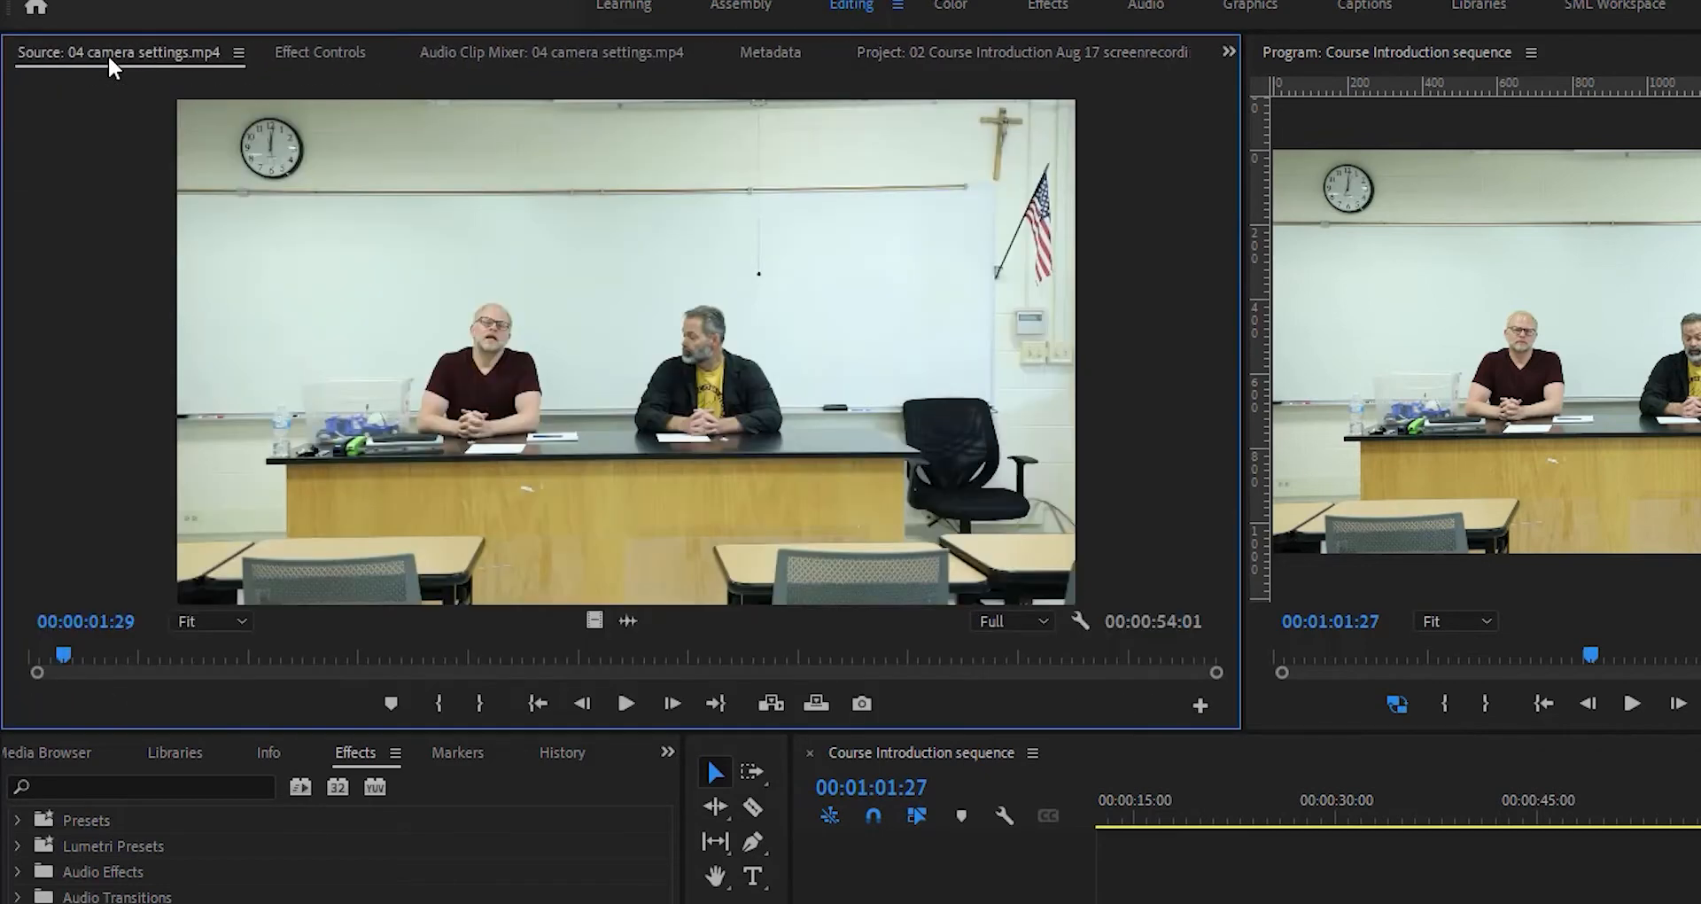
{"action": "left_click", "coordinate": [1010, 54]}
{"action": "left_click_drag", "start_coordinate": [818, 91], "coordinate": [164, 93]}
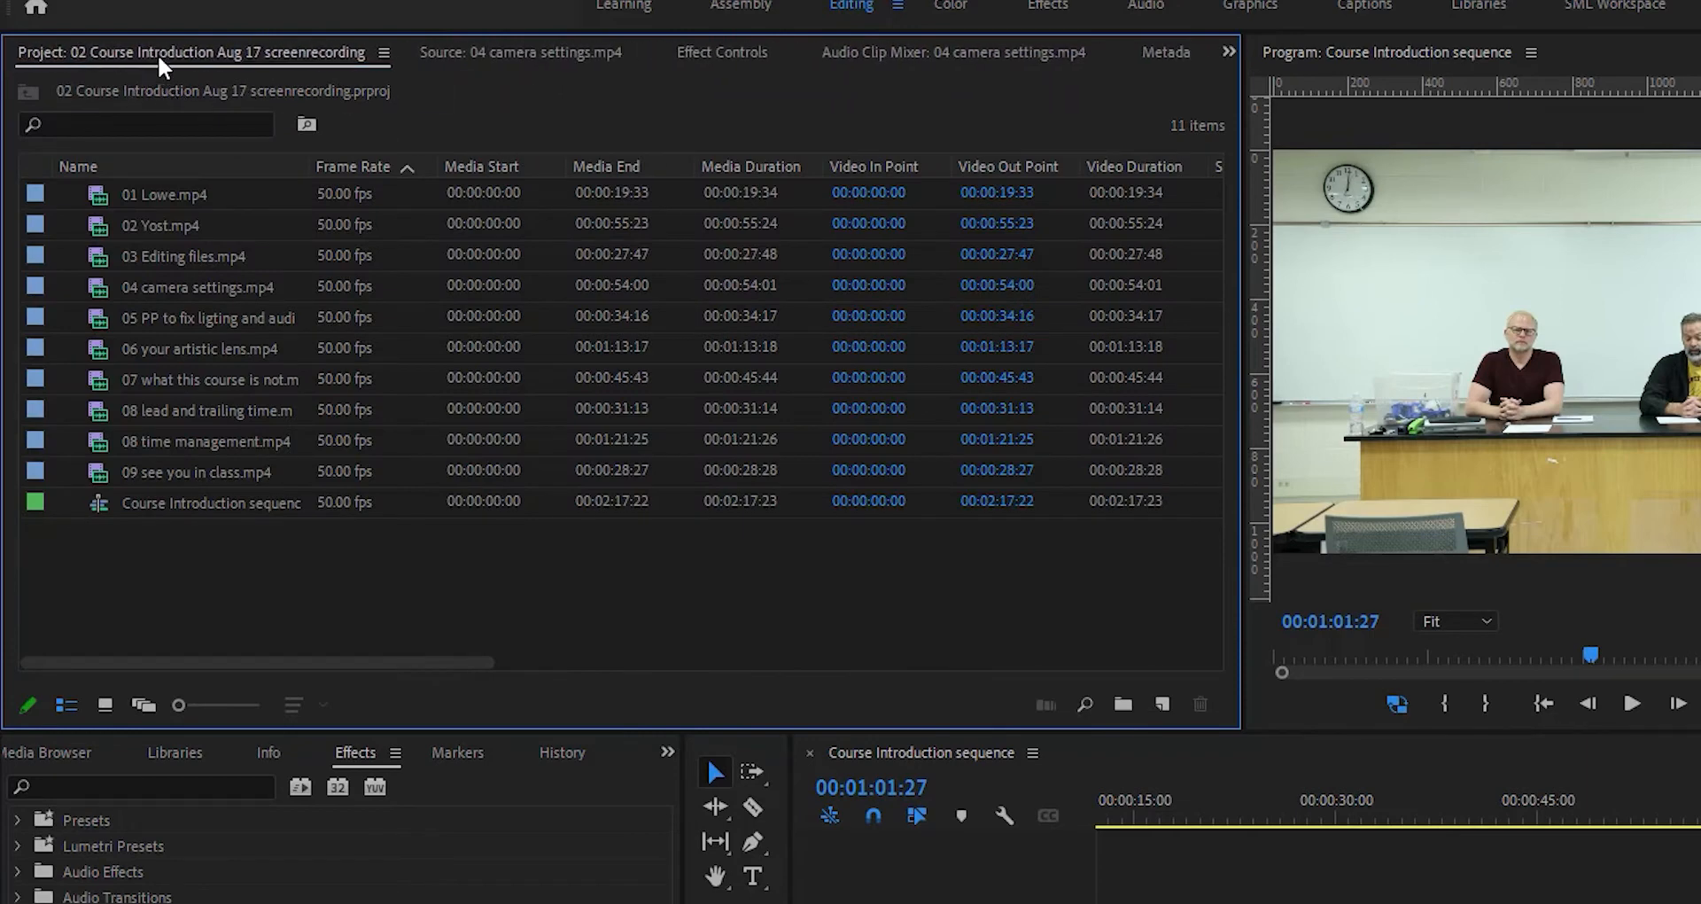
- Cycle through the Source, Effect Controls and Audio Clip Mixer tabs in the panel group
{"action": "left_click", "coordinate": [530, 62]}
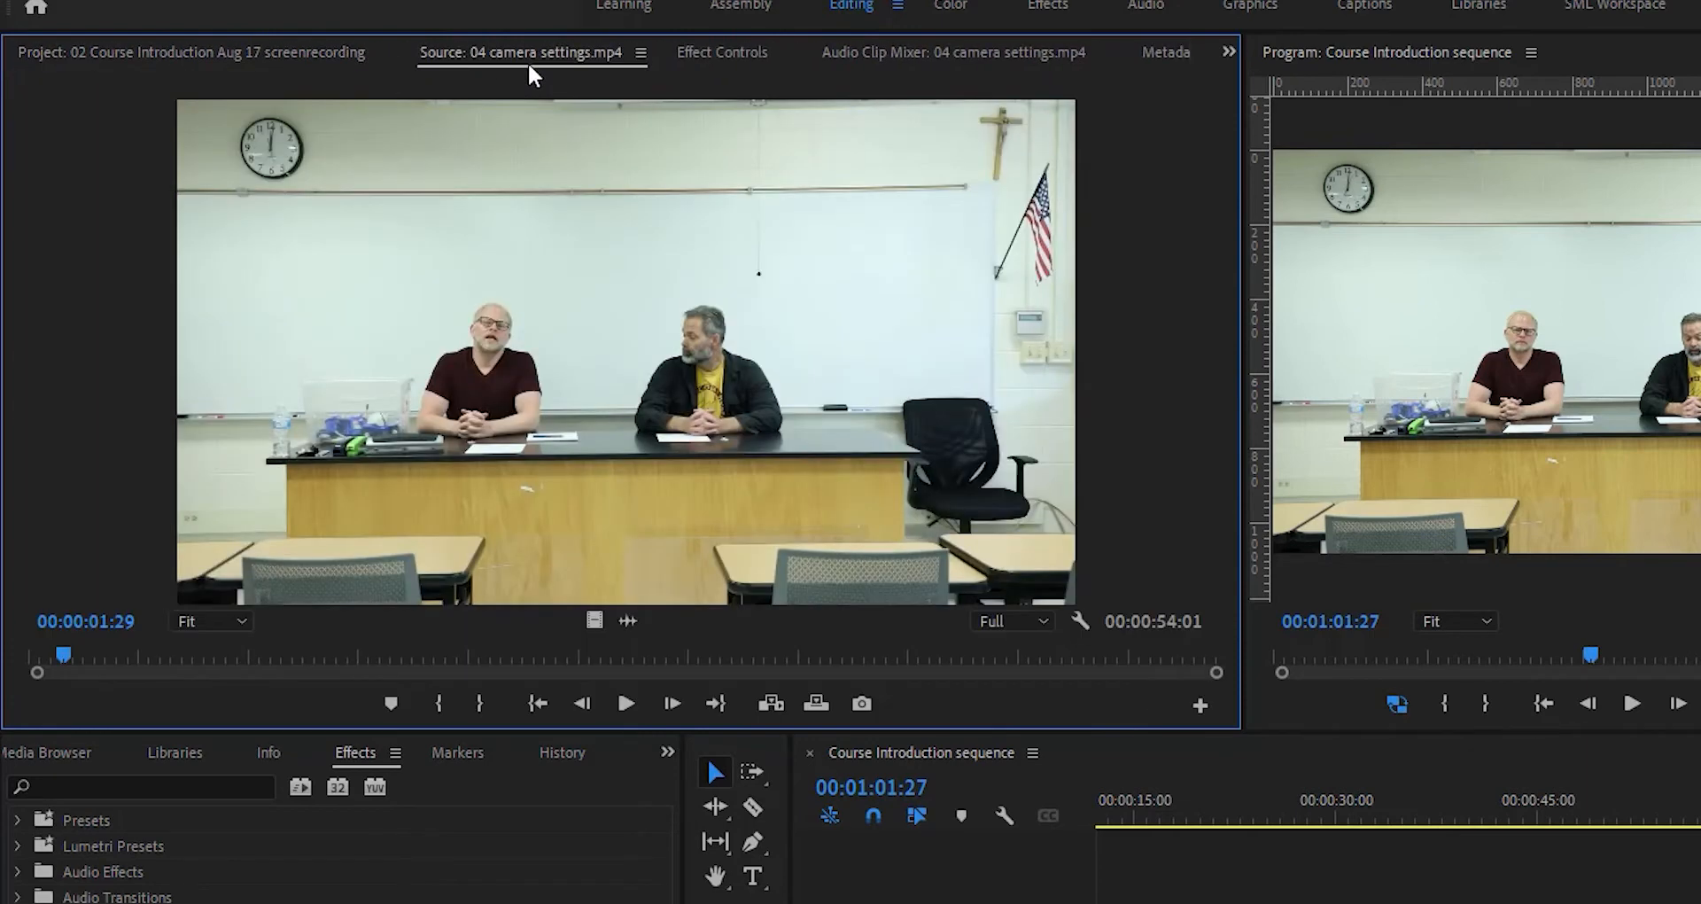
{"action": "left_click", "coordinate": [710, 58]}
{"action": "left_click", "coordinate": [939, 55]}
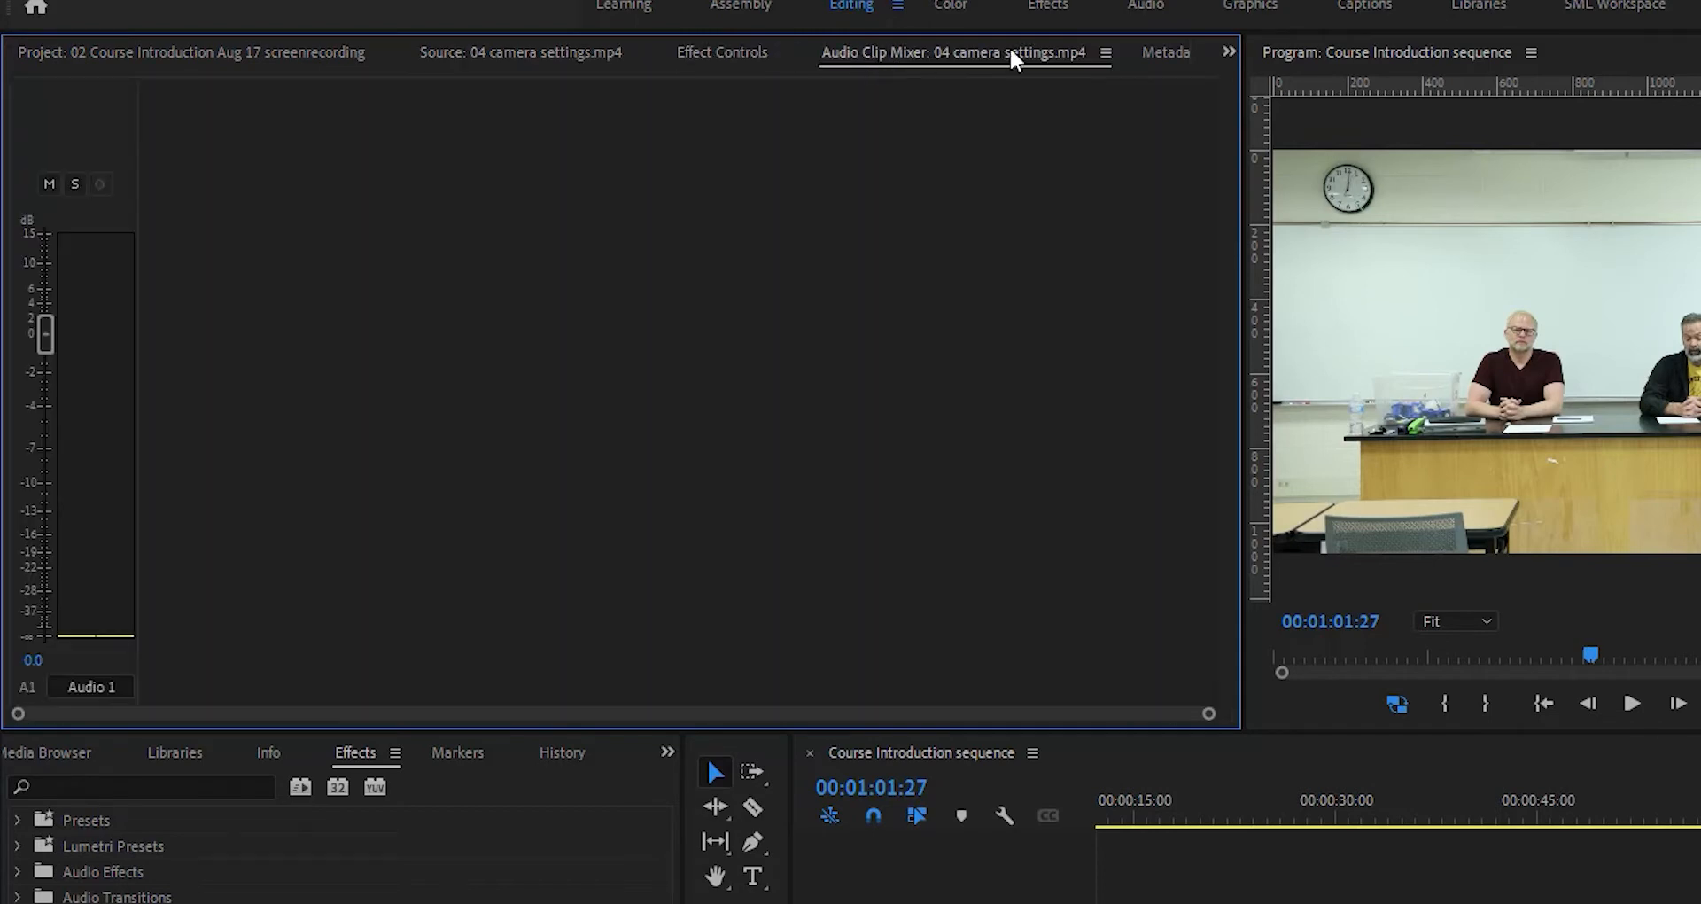
- Close the Metadata panel
{"action": "left_click", "coordinate": [1152, 53]}
{"action": "left_click", "coordinate": [1171, 53]}
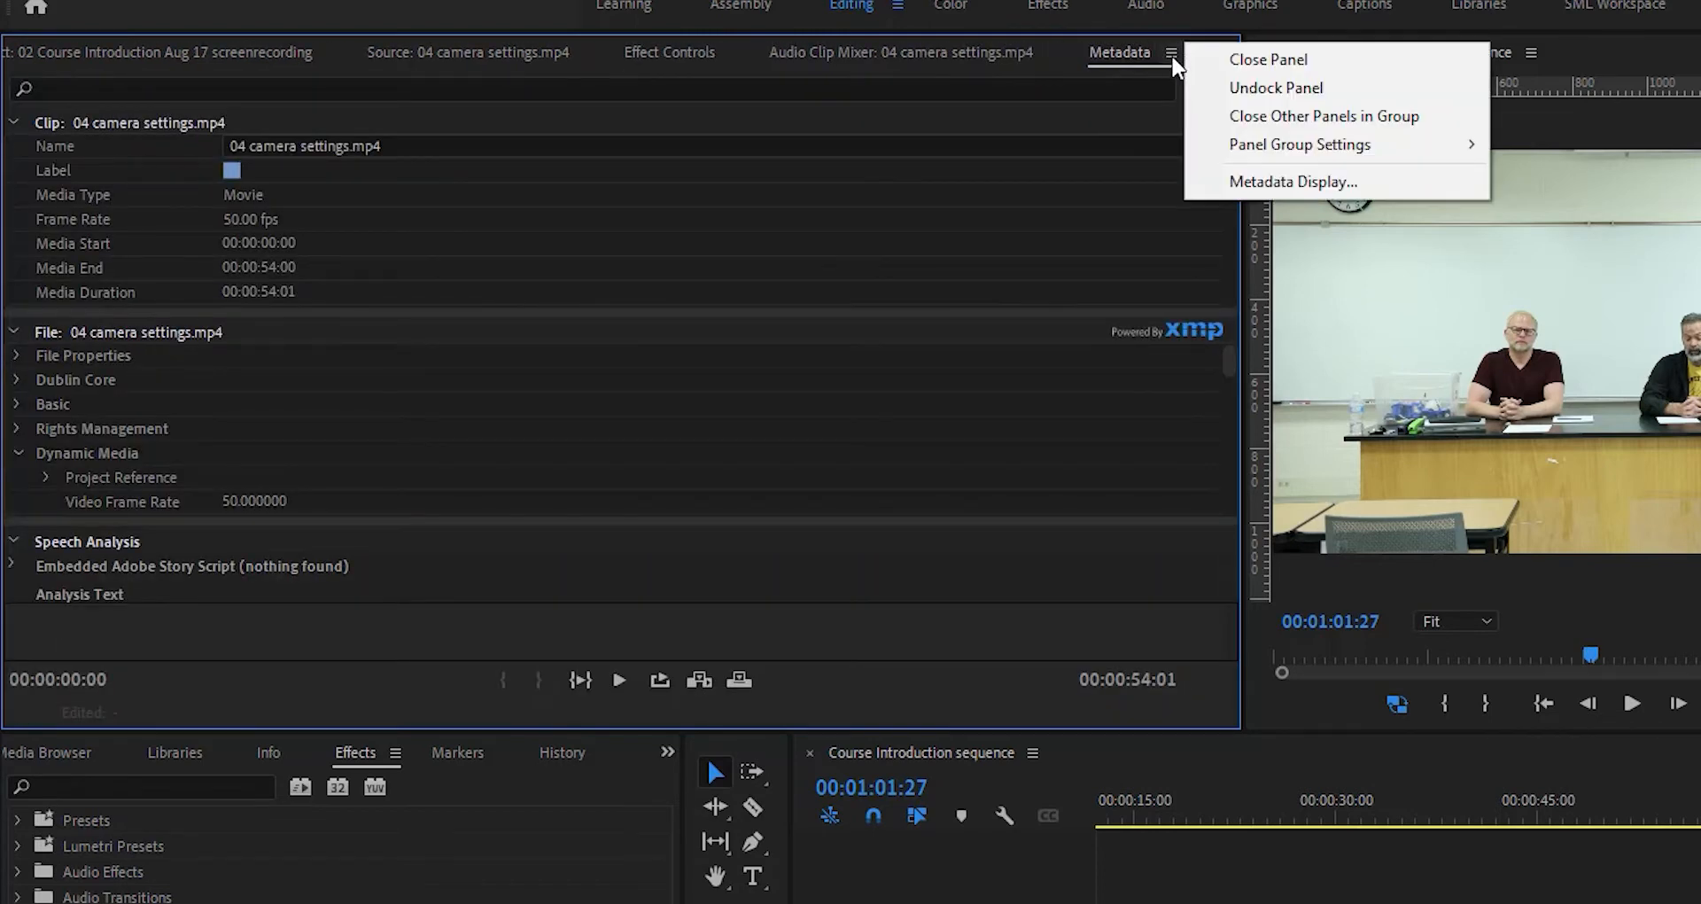
{"action": "left_click", "coordinate": [1212, 67]}
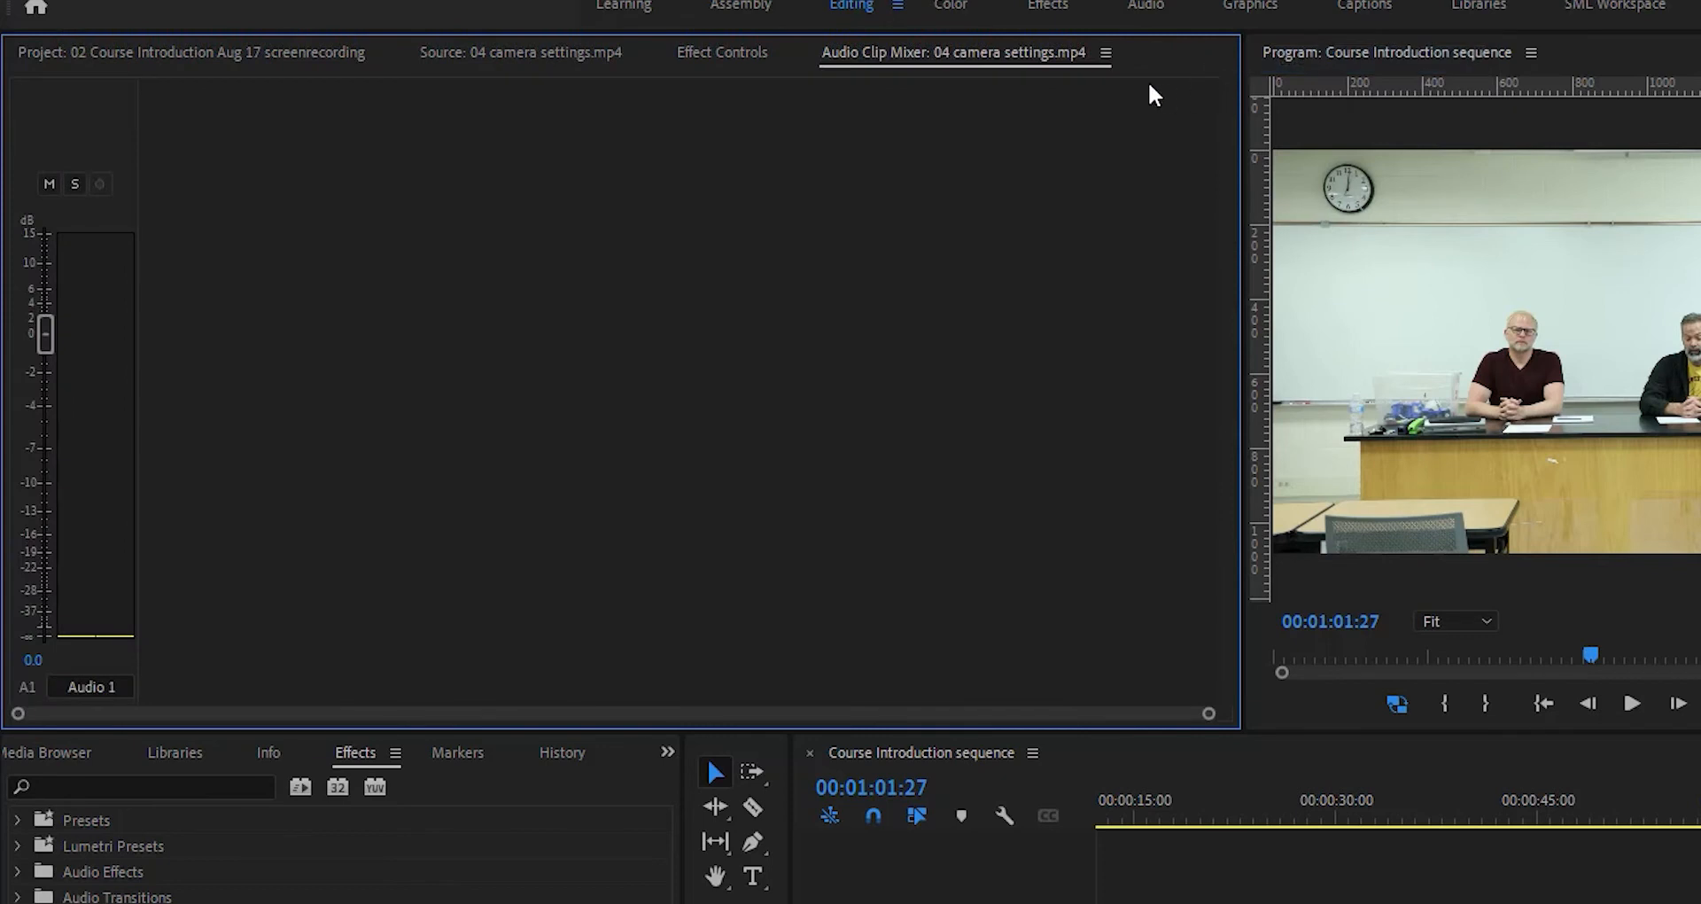
- Close the Audio Clip Mixer panel and return to the Project tab
{"action": "left_click", "coordinate": [1102, 55]}
{"action": "left_click", "coordinate": [1151, 60]}
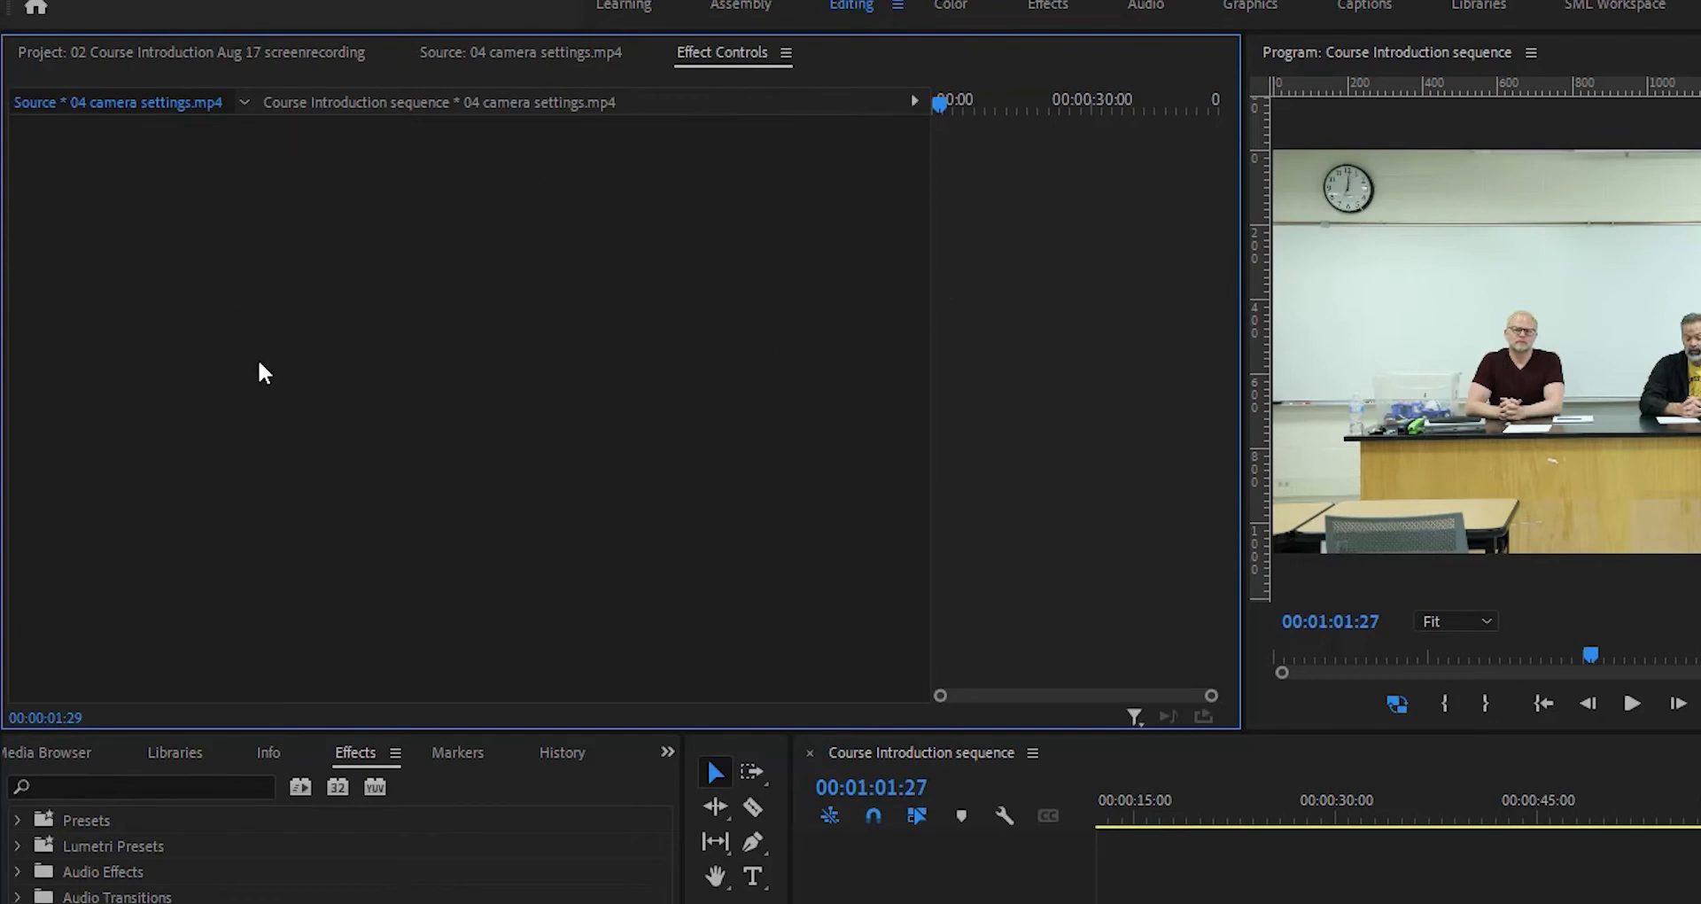
{"action": "left_click", "coordinate": [255, 60]}
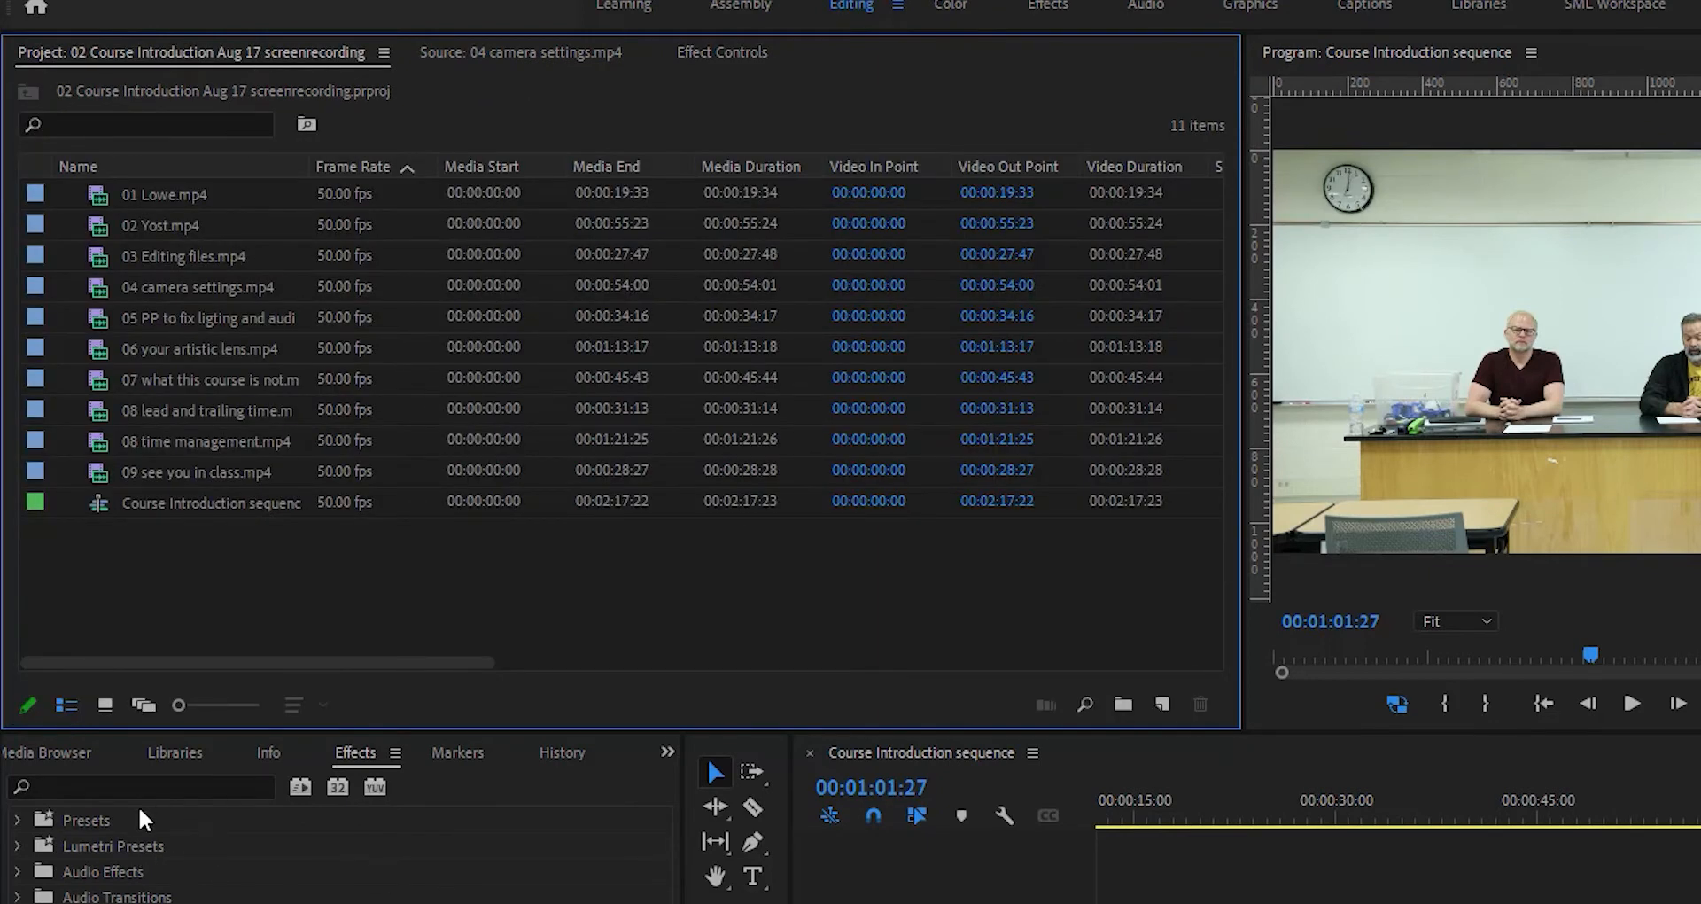
- Close the Media Browser and Libraries panels in the lower-left panel group
{"action": "left_click", "coordinate": [88, 757]}
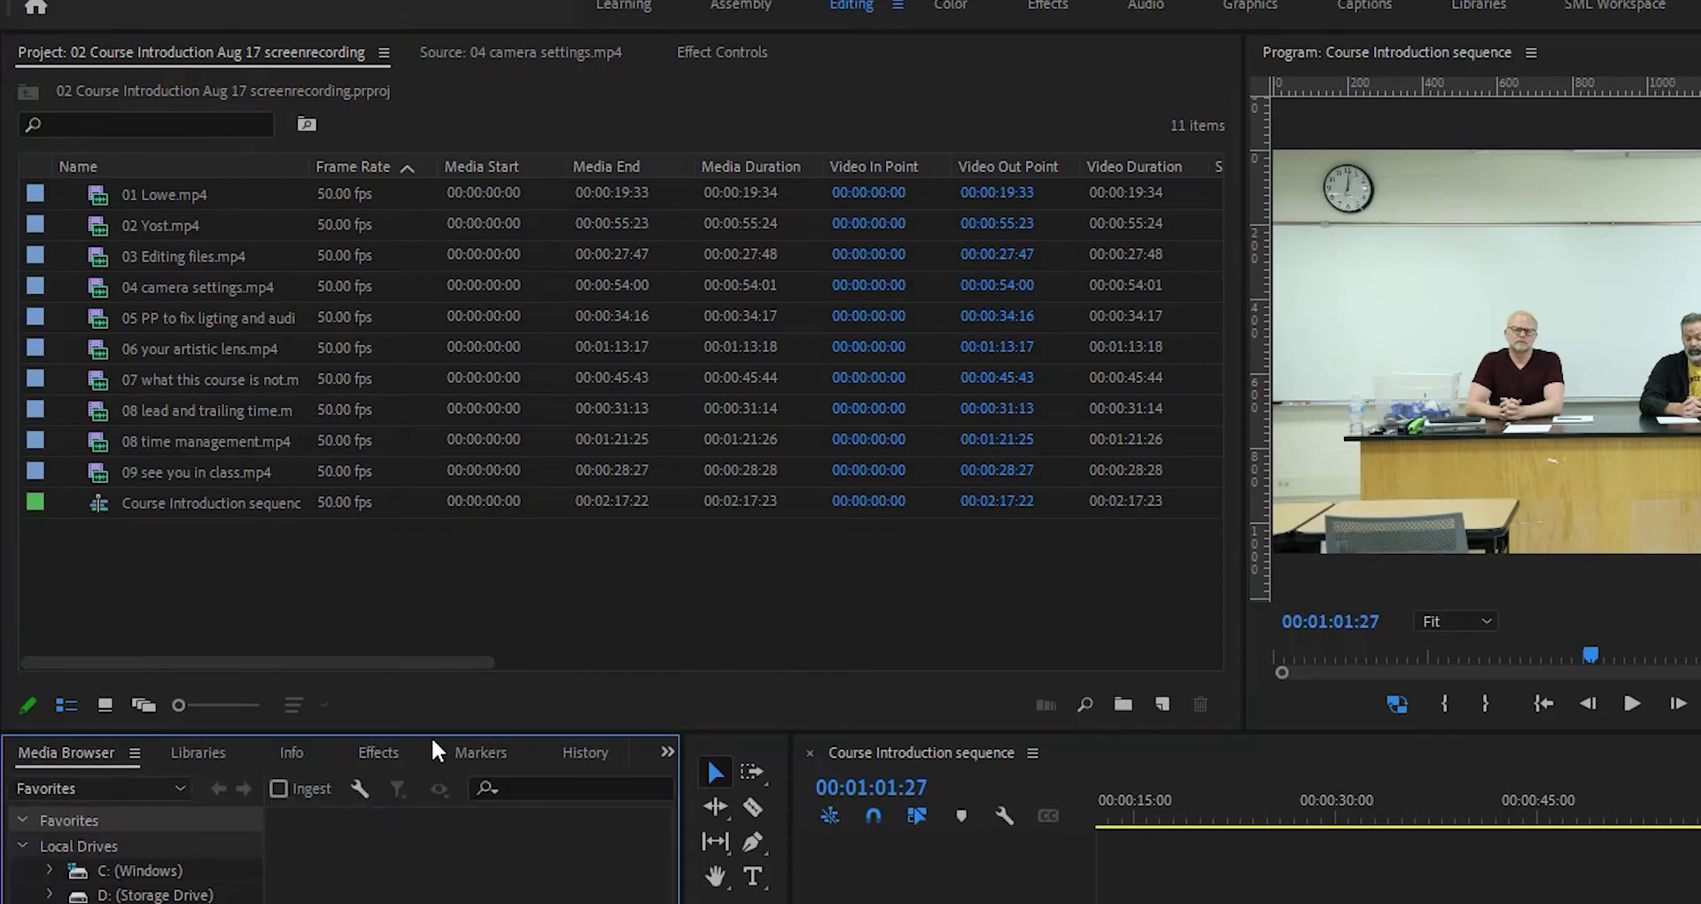
{"action": "left_click", "coordinate": [667, 751]}
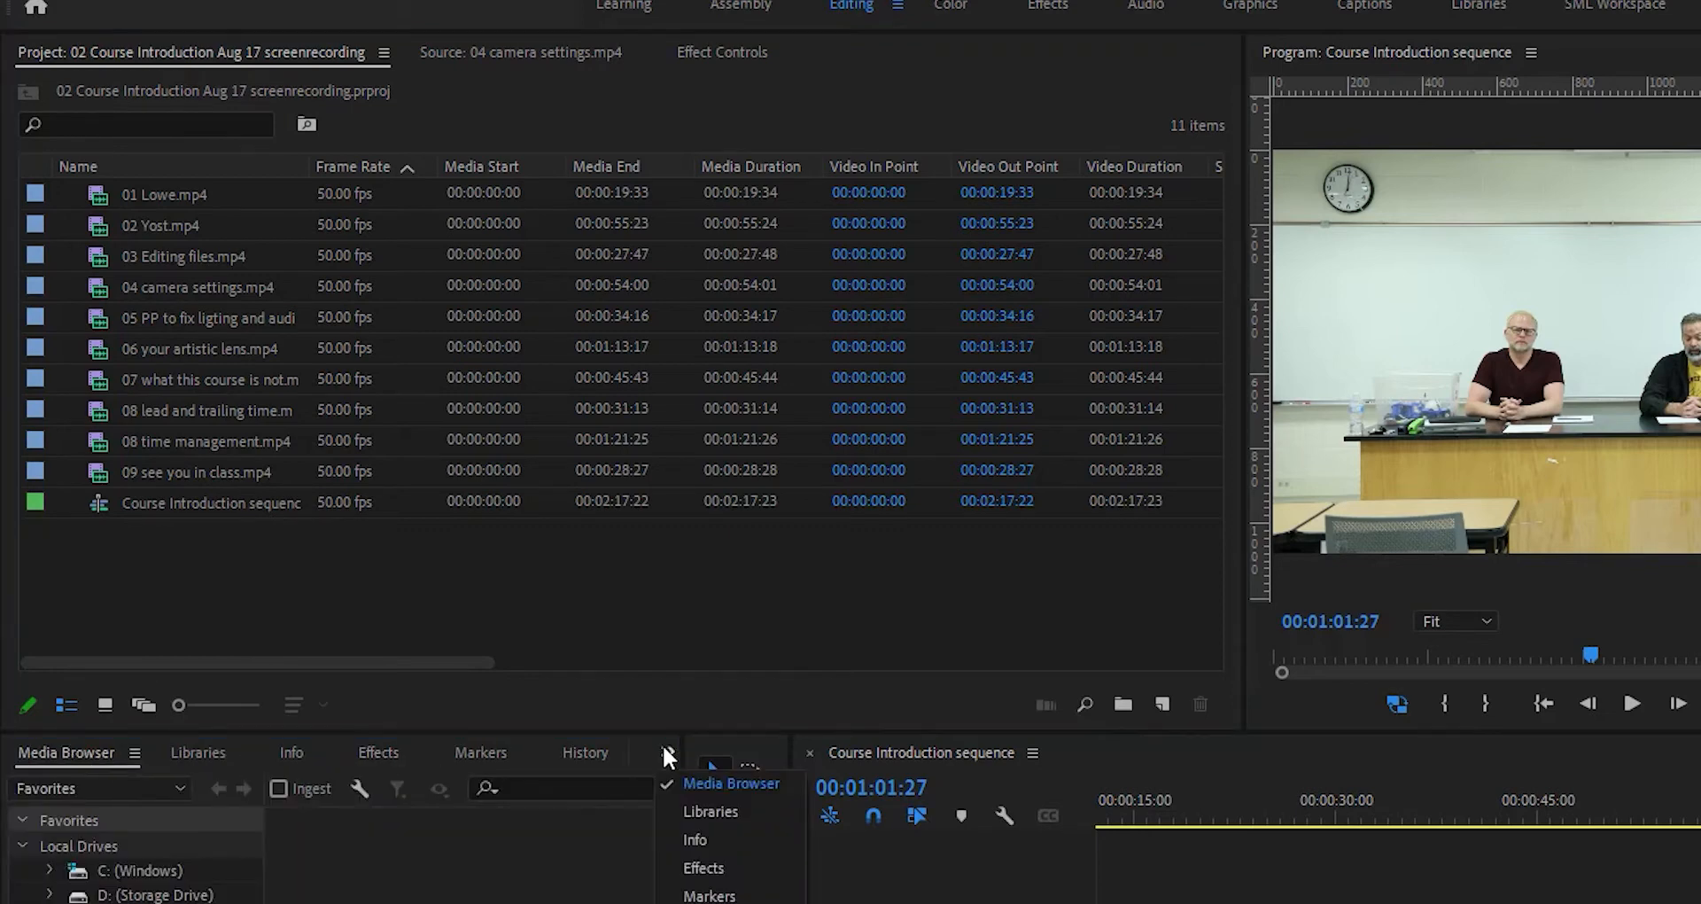
{"action": "left_click", "coordinate": [690, 783]}
{"action": "left_click", "coordinate": [134, 753]}
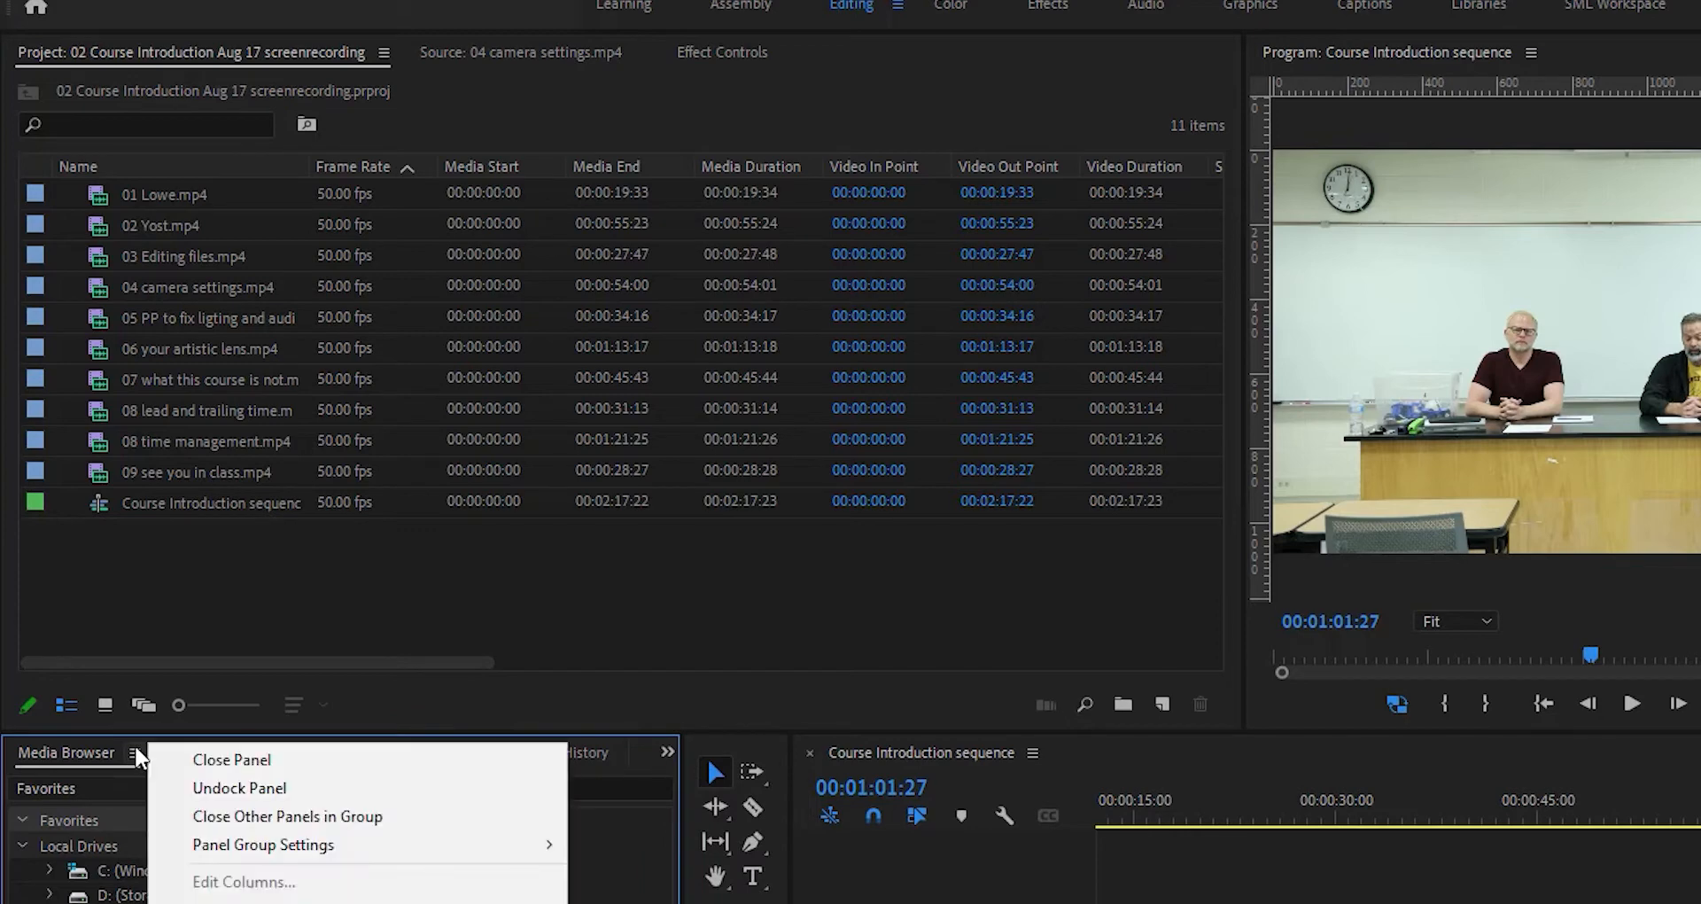
{"action": "left_click", "coordinate": [186, 760]}
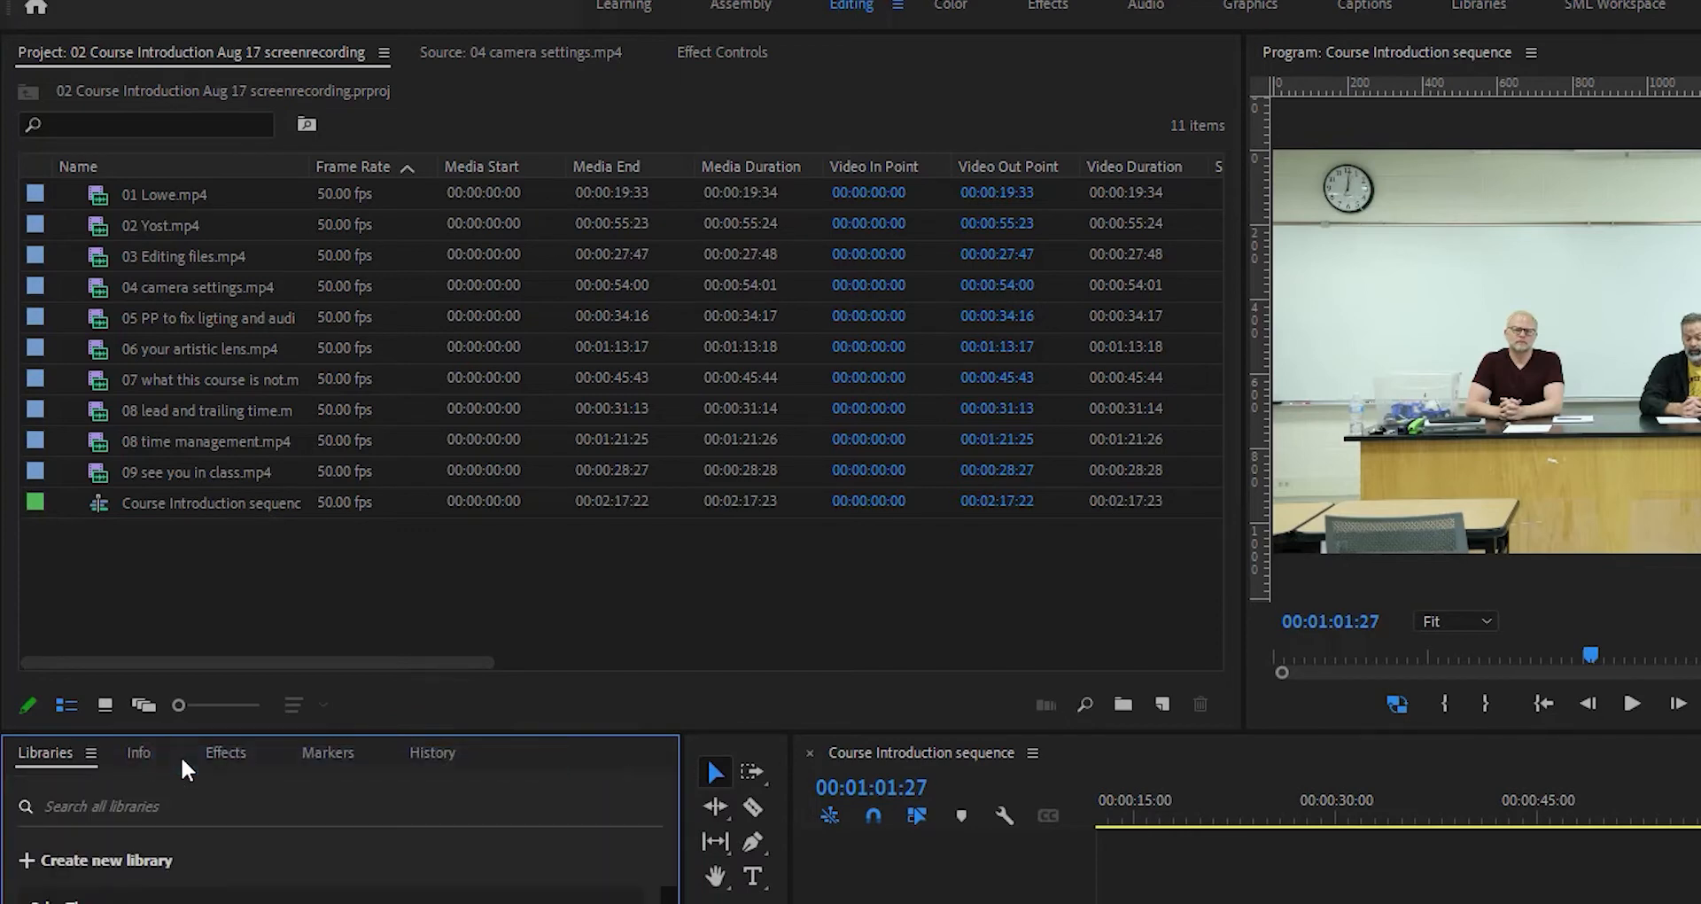
{"action": "left_click", "coordinate": [90, 752]}
{"action": "left_click", "coordinate": [133, 759]}
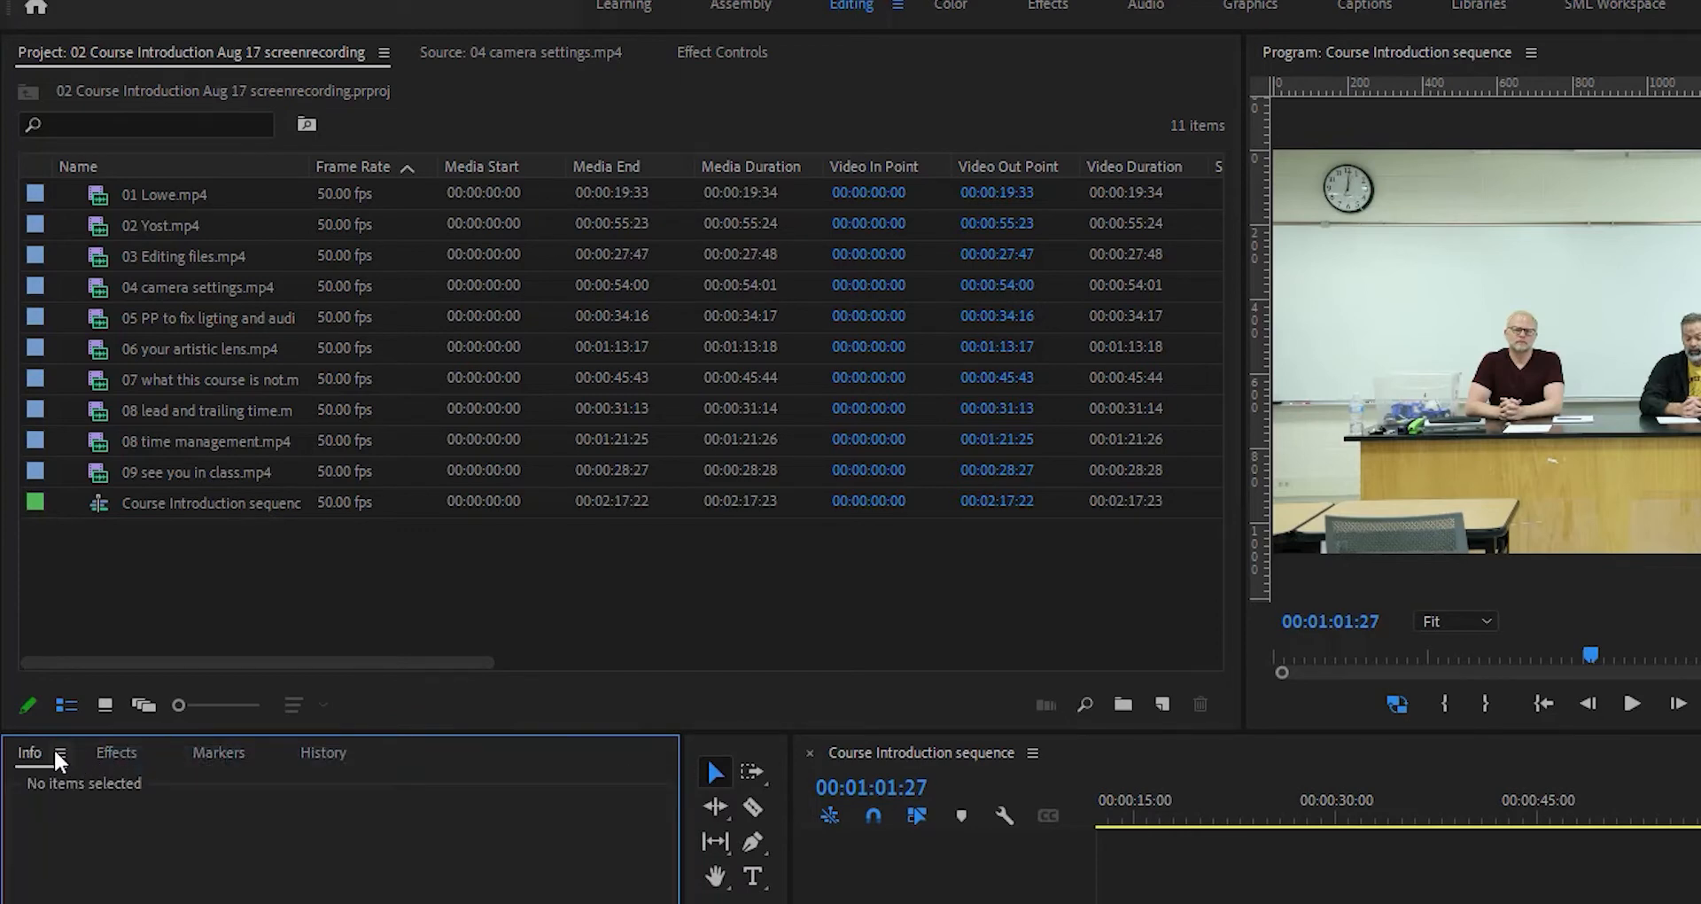
- Close the Info, Effects, Markers and History panels, removing the lower-left panel group
{"action": "left_click", "coordinate": [60, 754]}
{"action": "left_click", "coordinate": [133, 759]}
{"action": "left_click", "coordinate": [87, 753]}
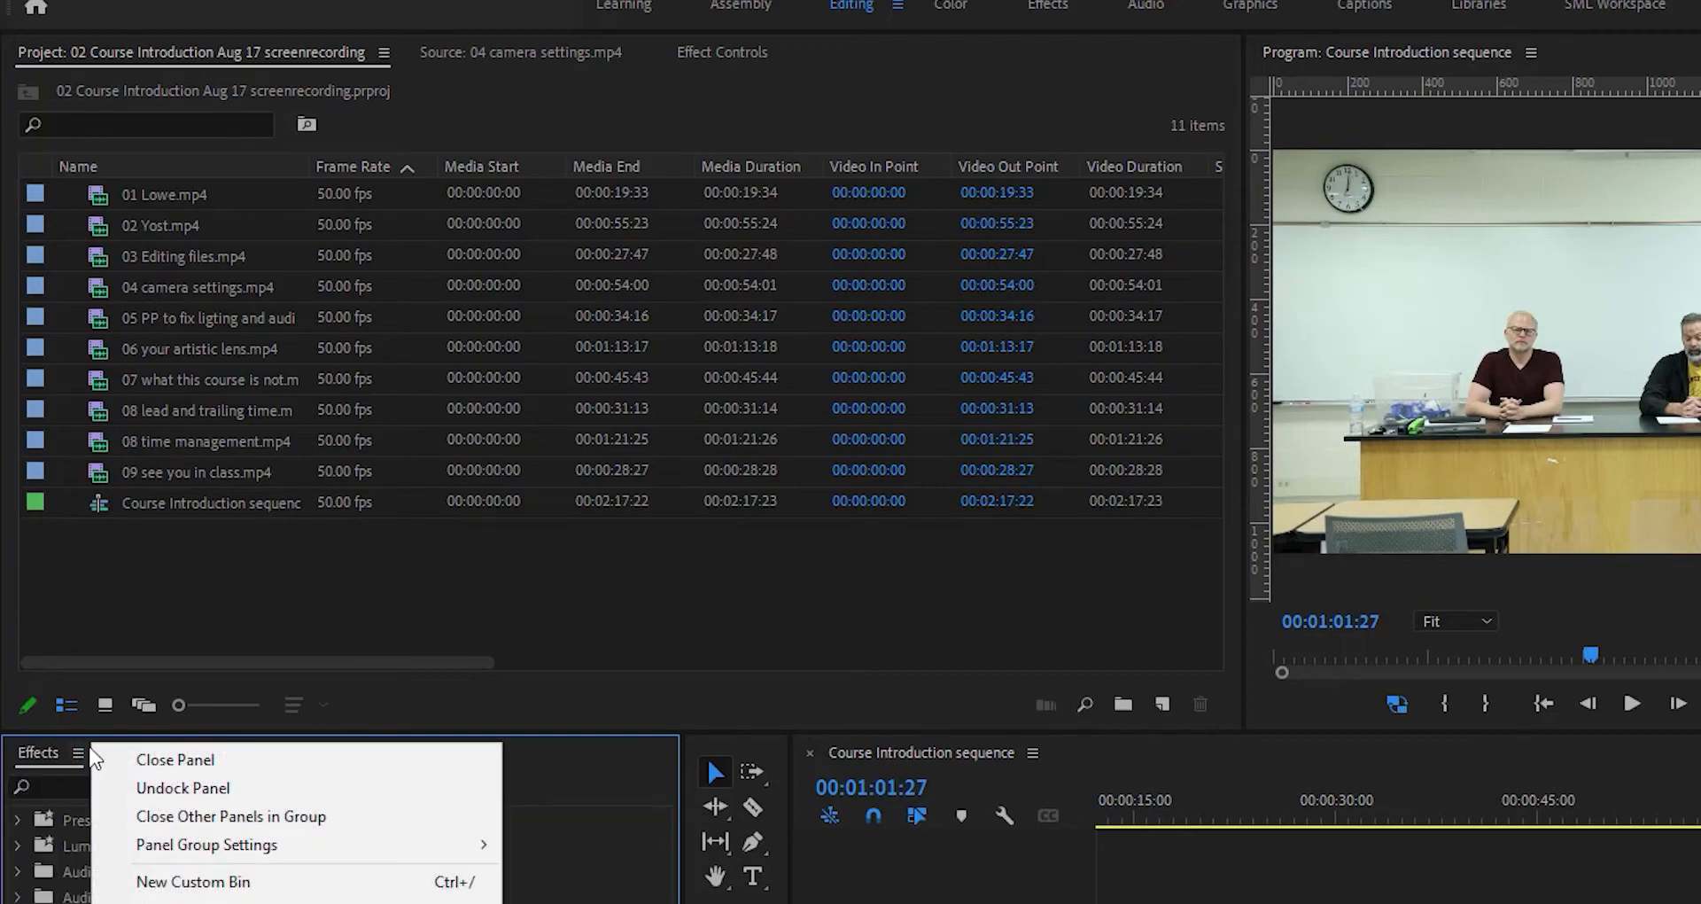
{"action": "left_click", "coordinate": [111, 759]}
{"action": "left_click", "coordinate": [90, 752]}
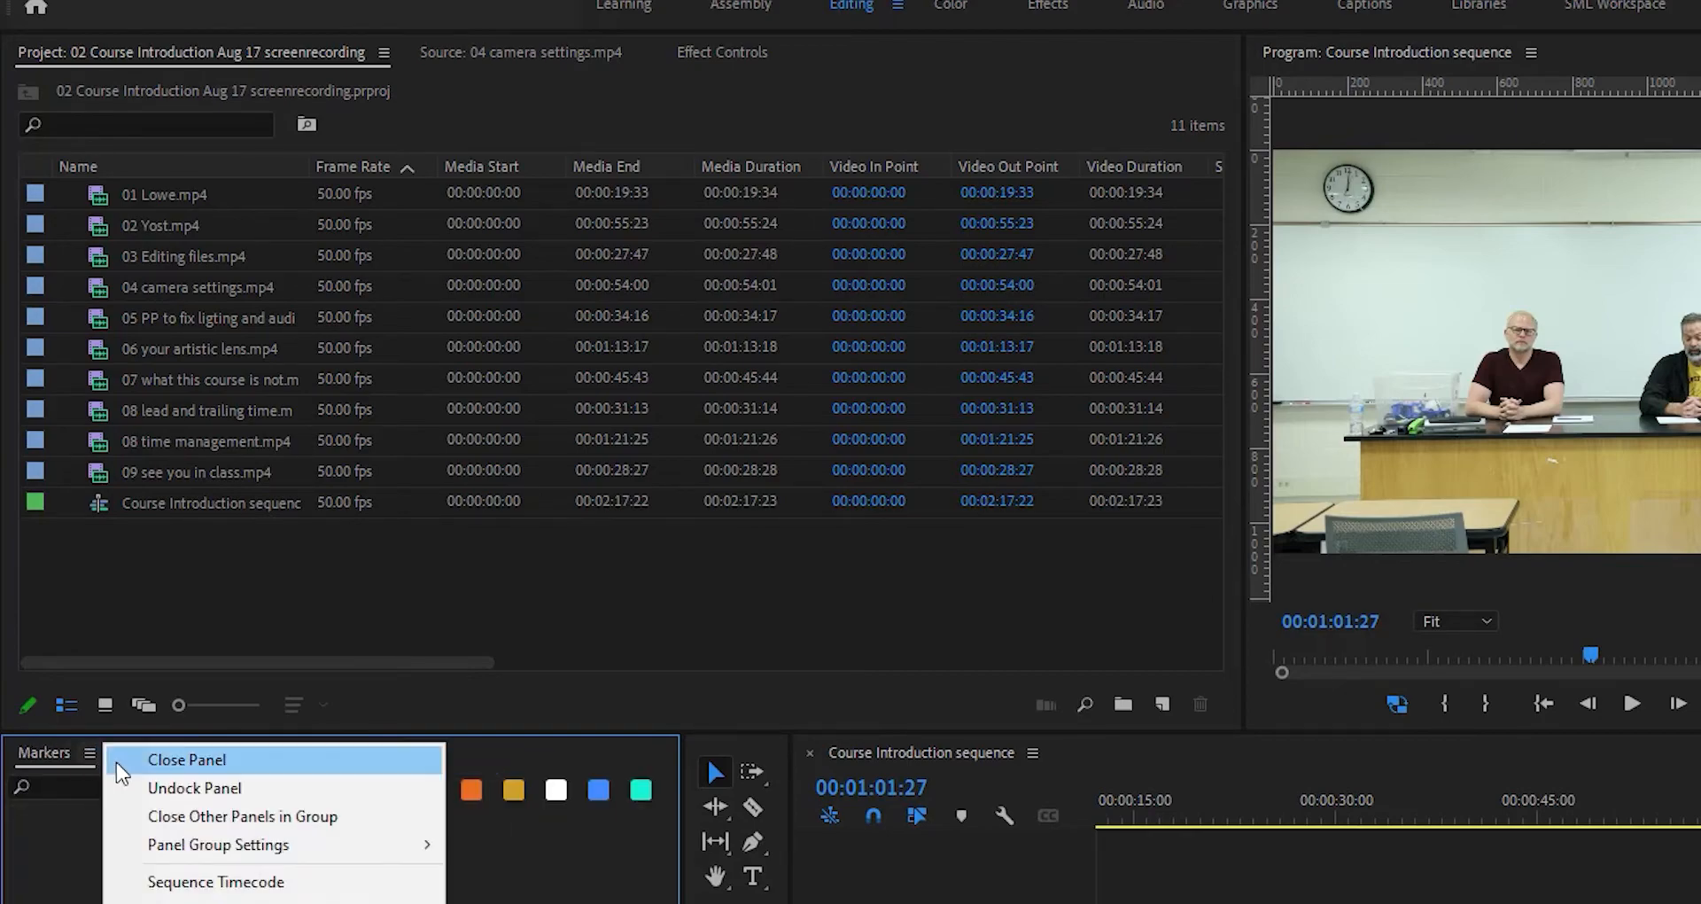
{"action": "left_click", "coordinate": [119, 762]}
{"action": "left_click", "coordinate": [86, 753]}
{"action": "left_click", "coordinate": [127, 762]}
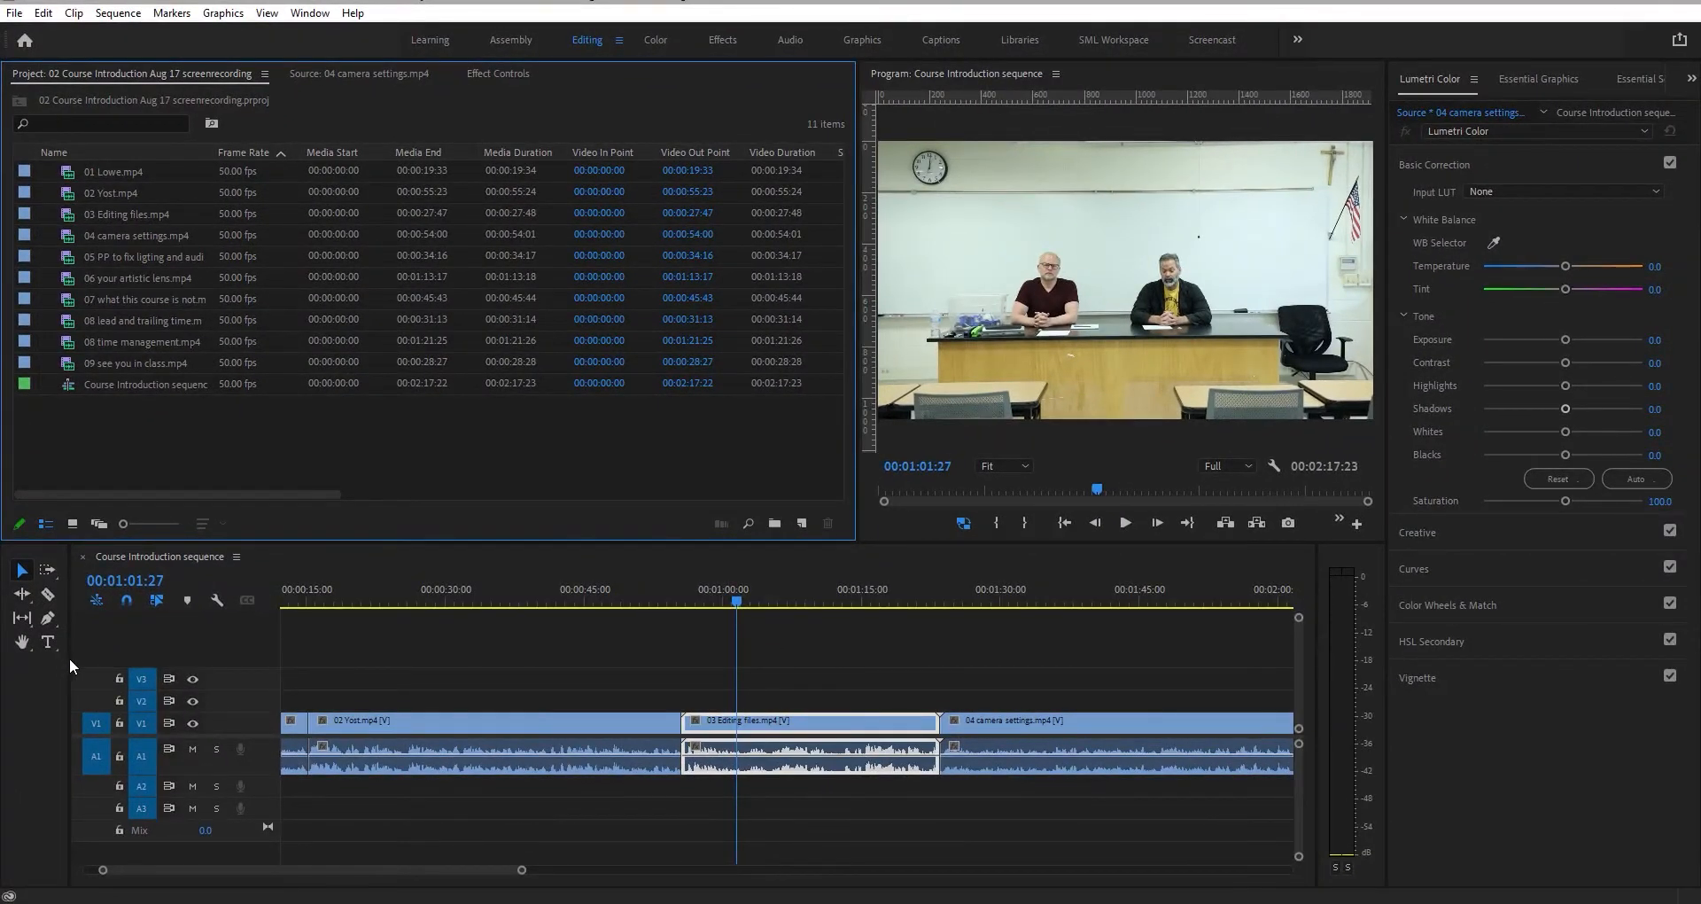
- Narrow the Tools panel beside the timeline
{"action": "left_click_drag", "start_coordinate": [69, 657], "coordinate": [45, 657]}
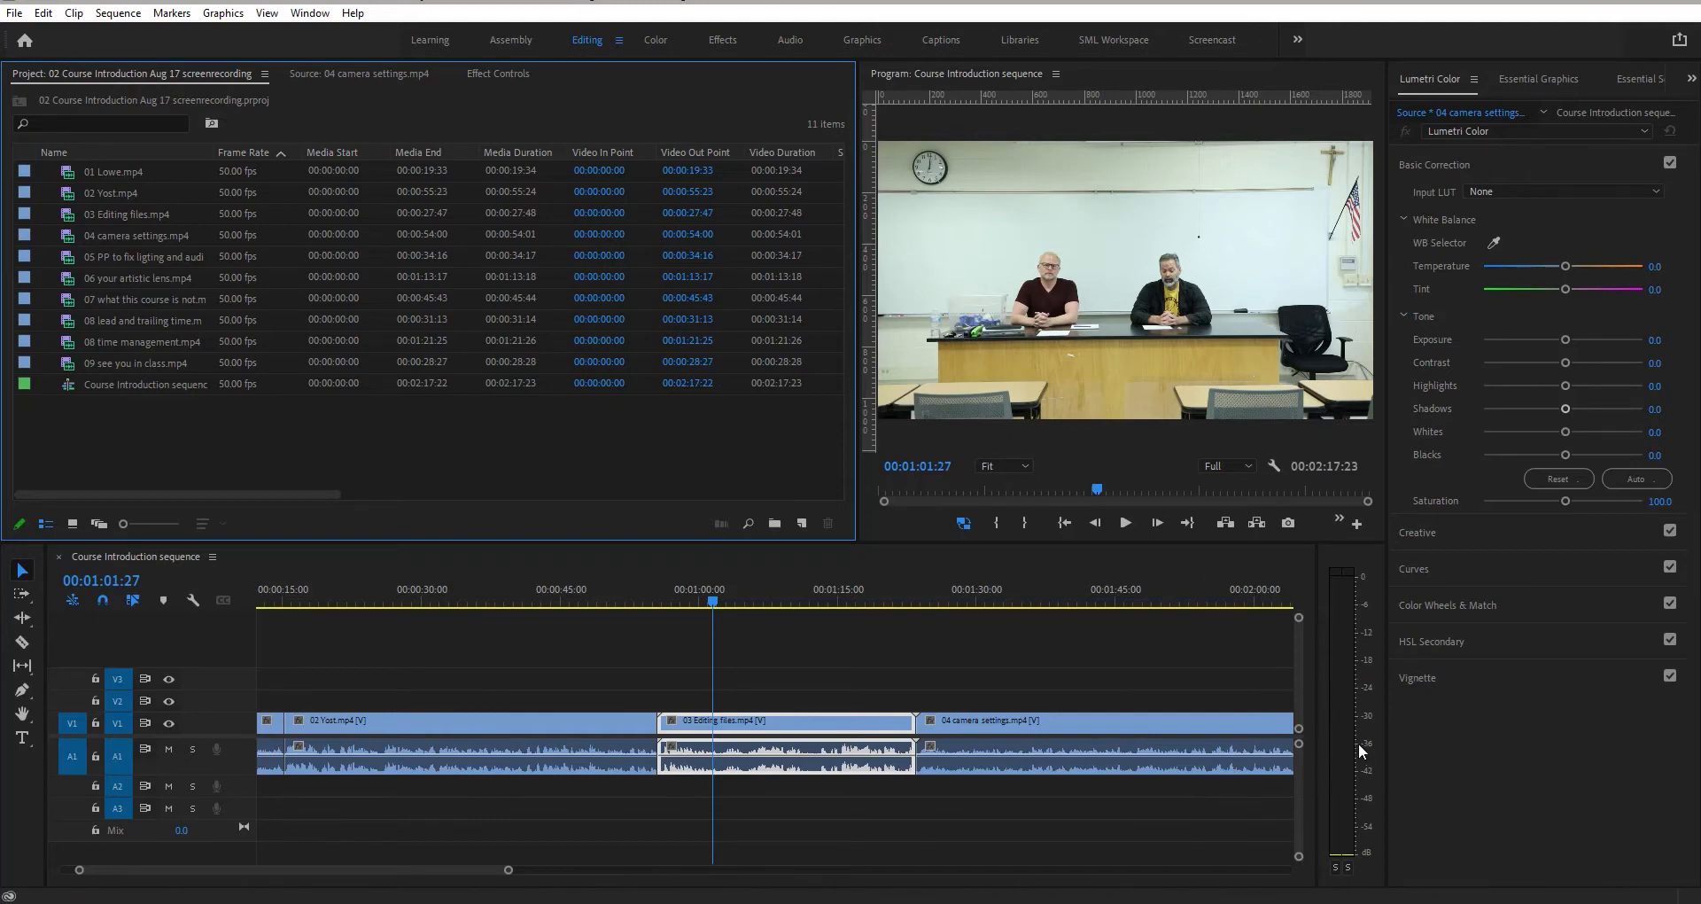
{"action": "left_click", "coordinate": [358, 76]}
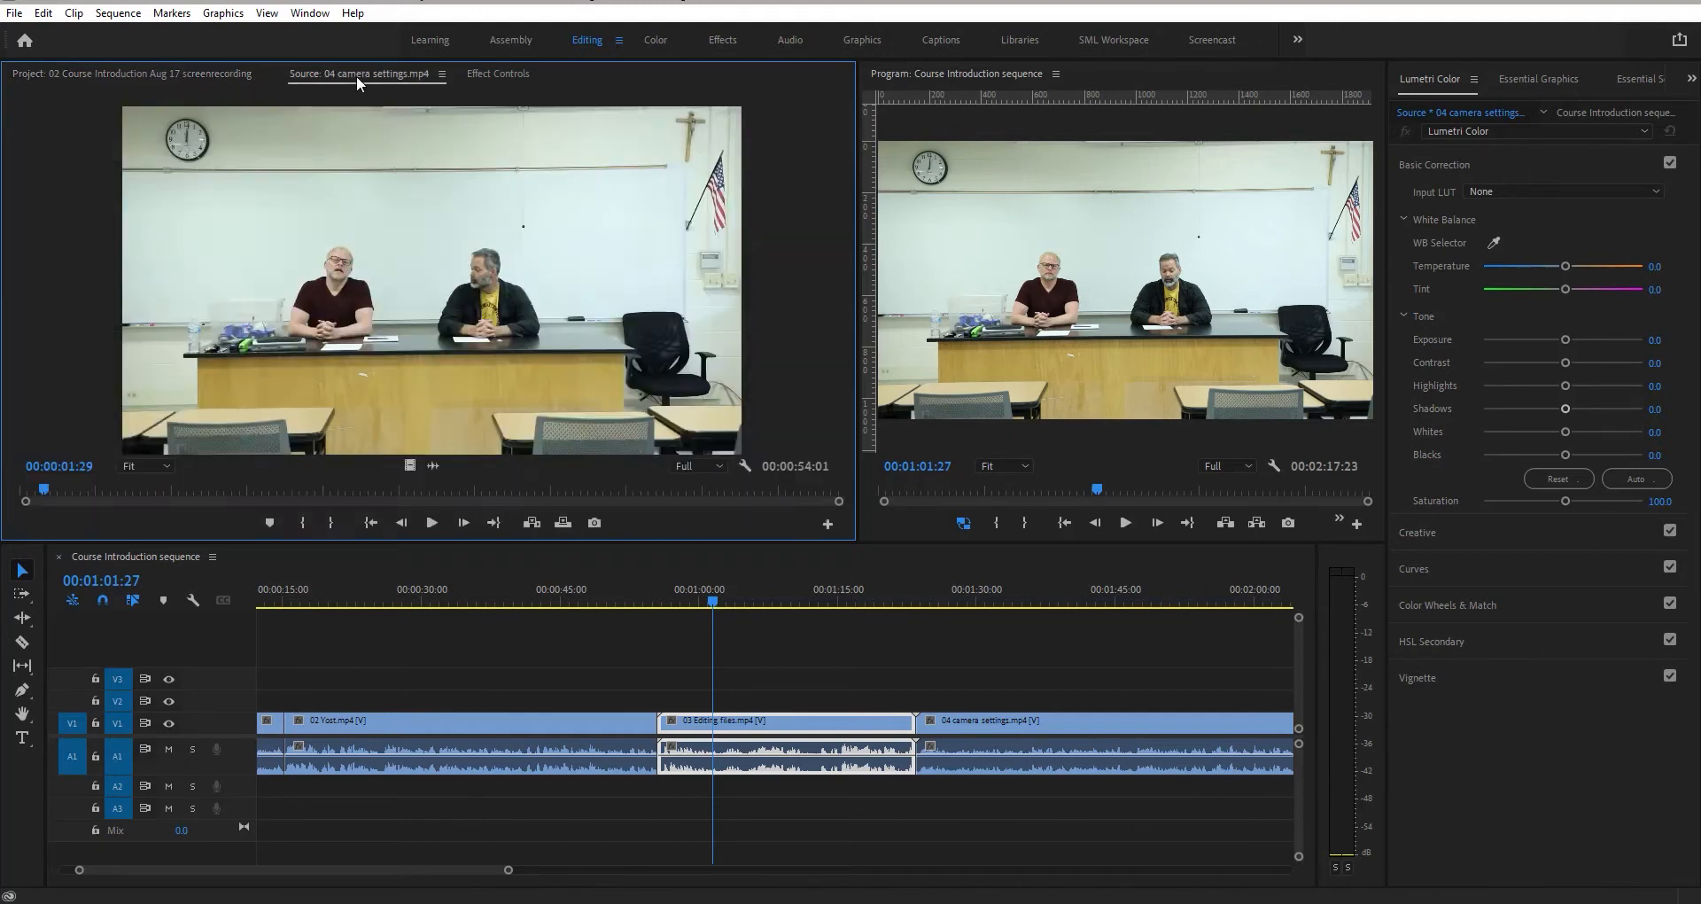
{"action": "left_click", "coordinate": [142, 75]}
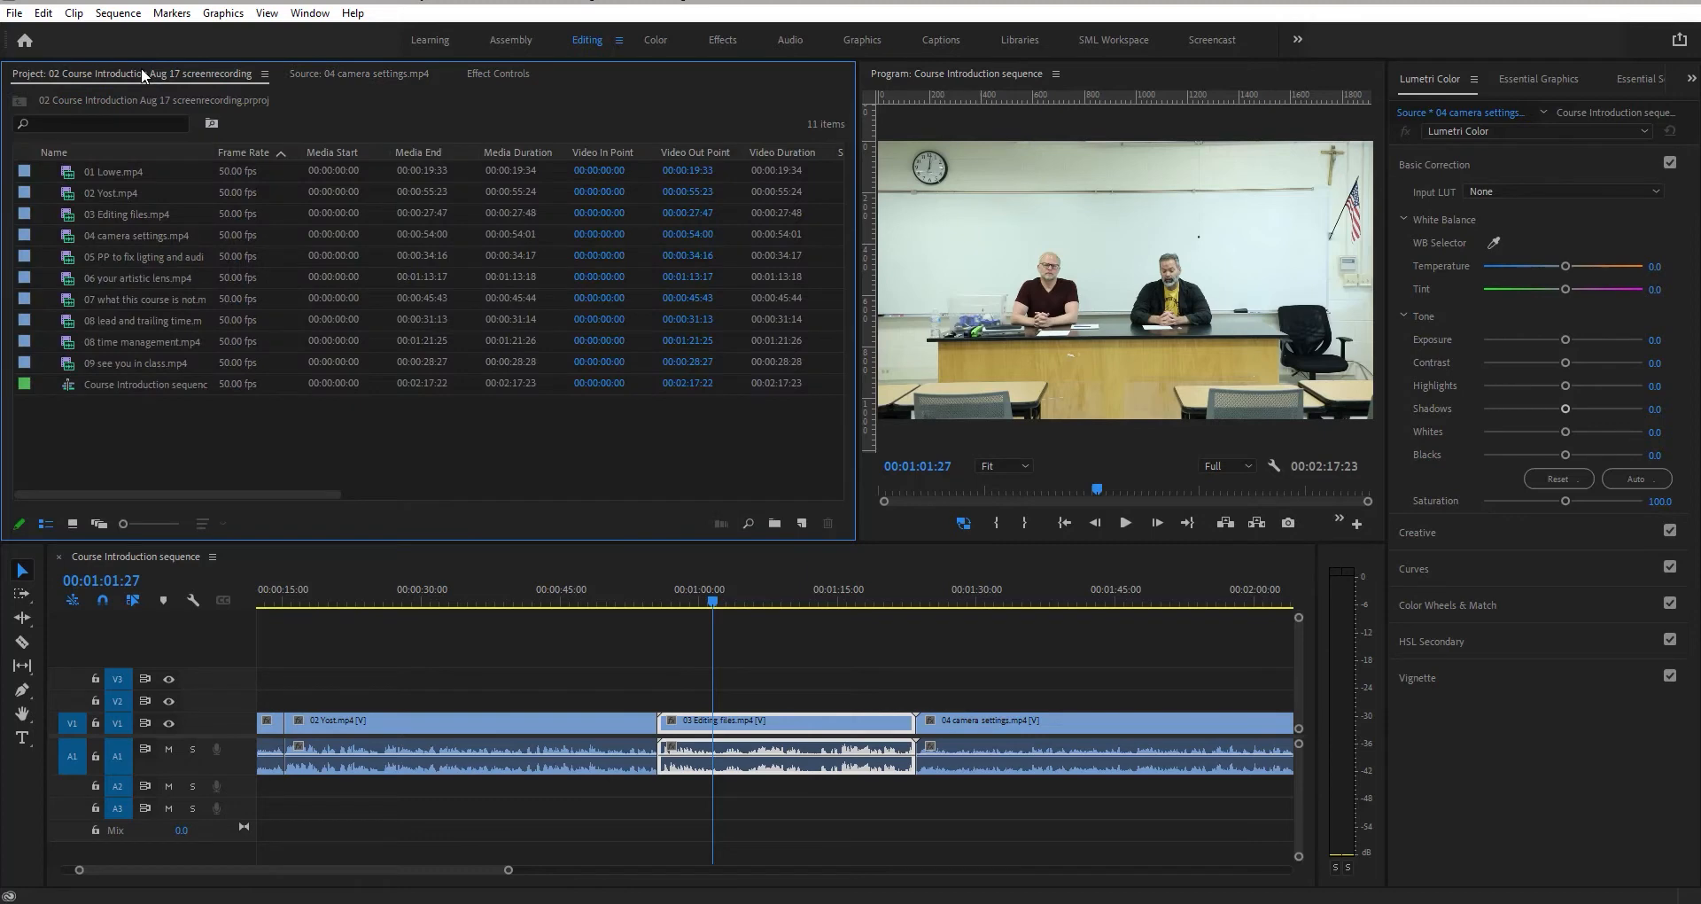
- Switch the Project panel to icon view and back to list view
{"action": "left_click", "coordinate": [73, 524]}
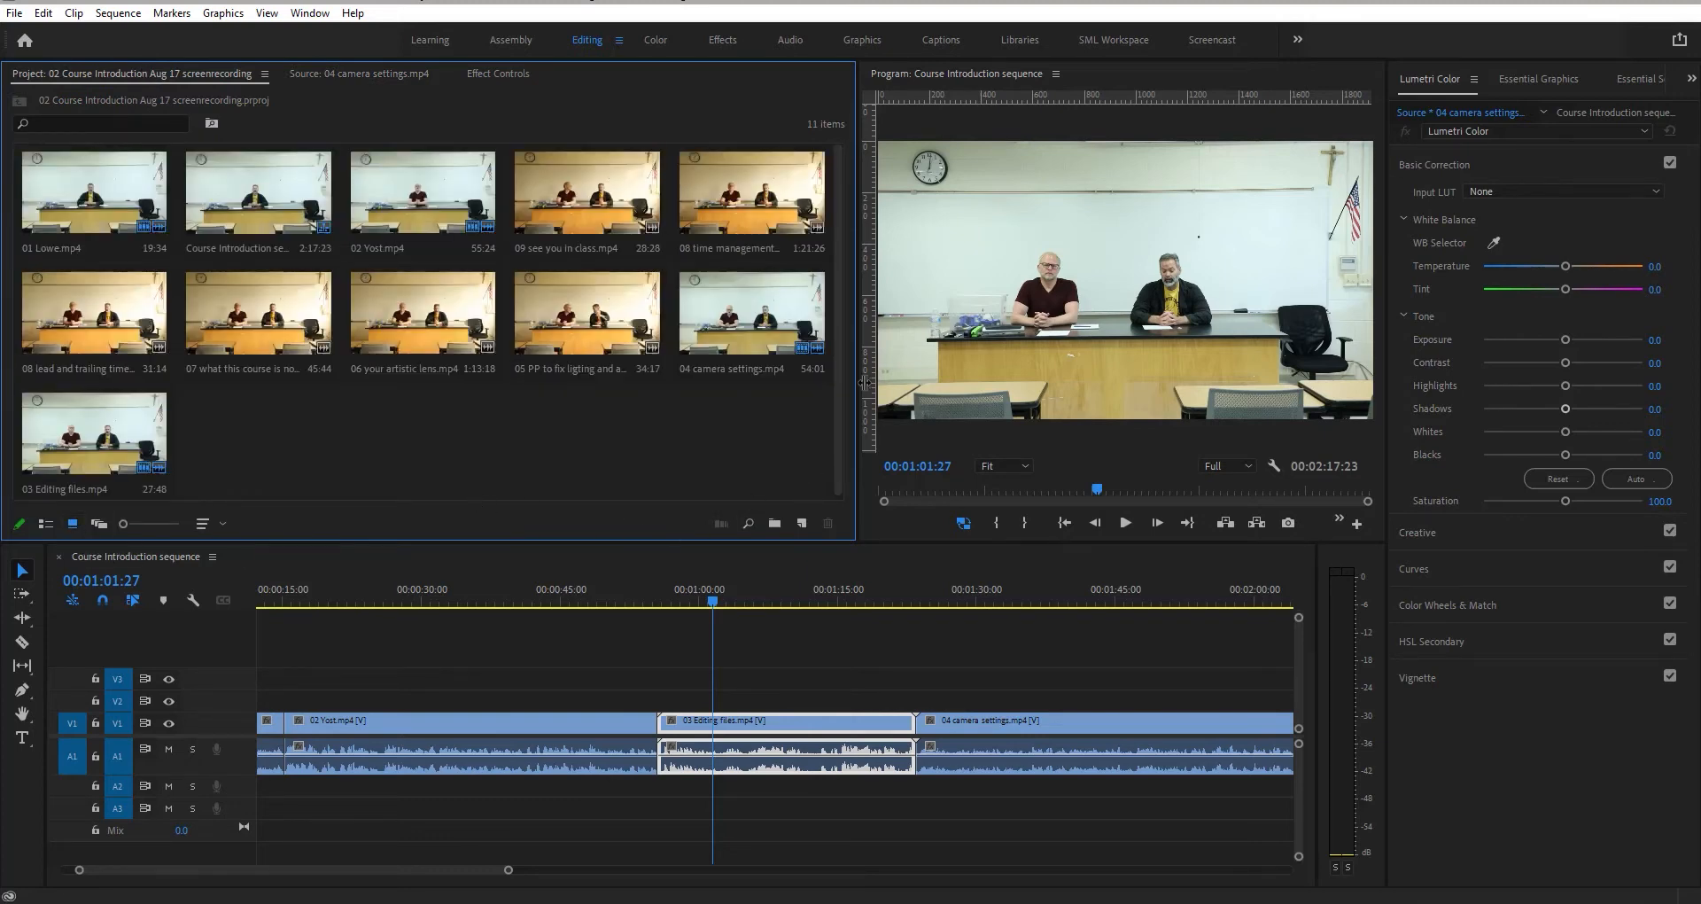
{"action": "left_click", "coordinate": [45, 524]}
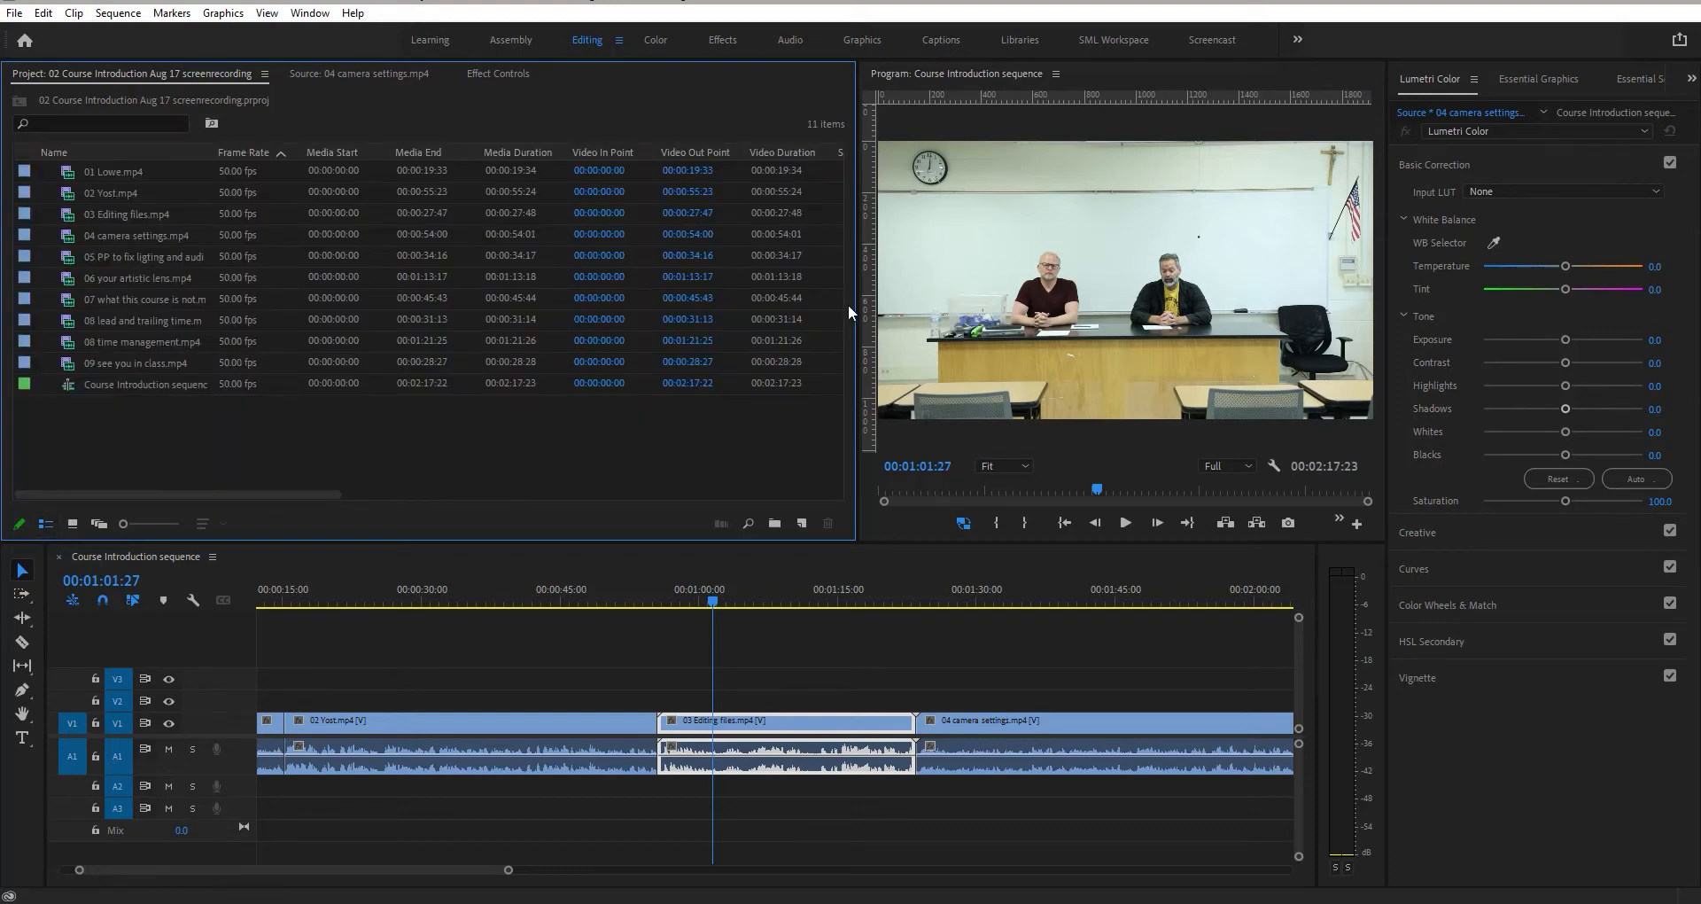
- Resize the panels: narrow the Project panel to widen the Program Monitor and adjust the timeline's height
{"action": "left_click_drag", "start_coordinate": [854, 301], "coordinate": [450, 305]}
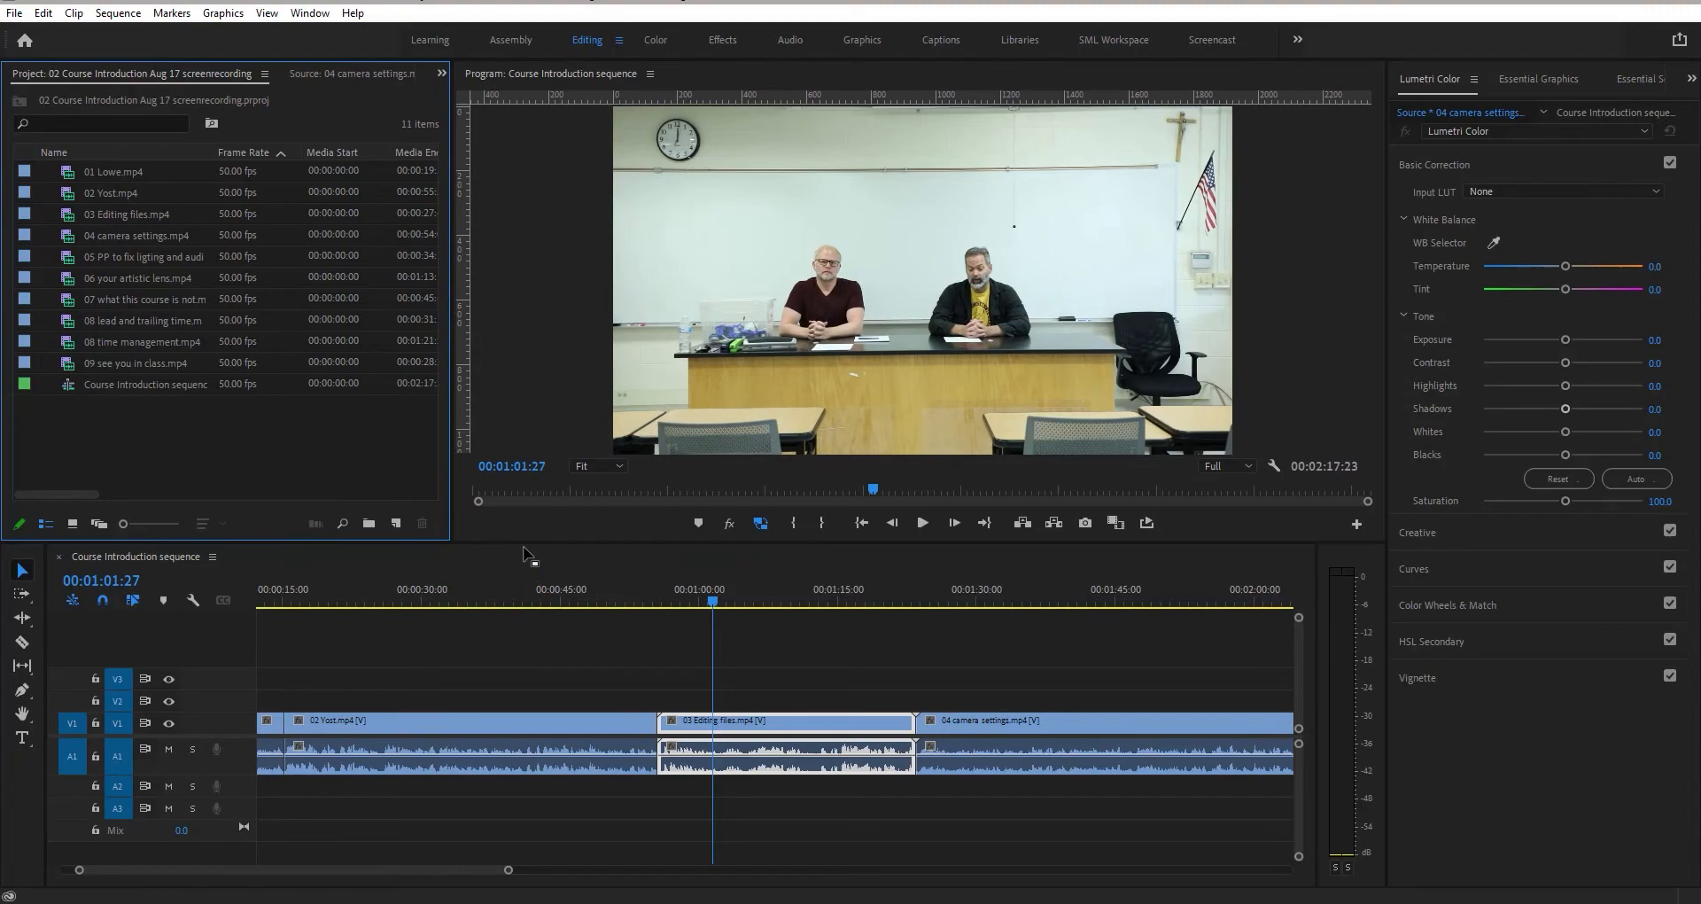
{"action": "left_click_drag", "start_coordinate": [526, 541], "coordinate": [526, 630]}
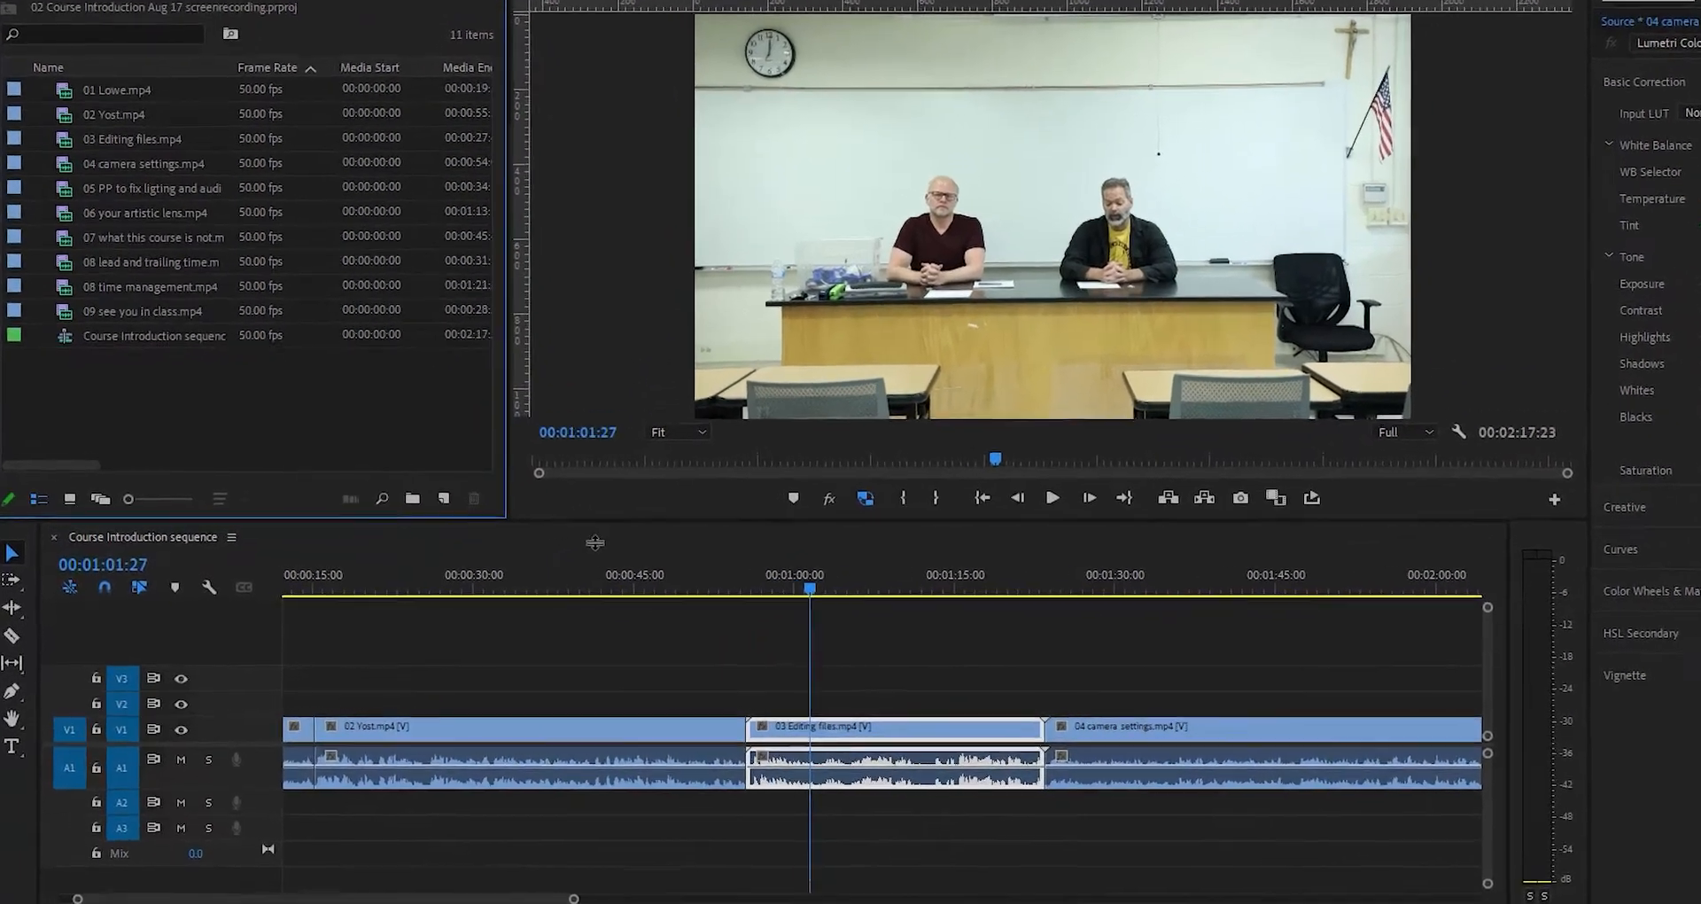
{"action": "mouse_move", "coordinate": [645, 615]}
{"action": "left_mouse_down"}
{"action": "mouse_move", "coordinate": [662, 468]}
{"action": "mouse_move", "coordinate": [663, 629]}
{"action": "left_mouse_up"}
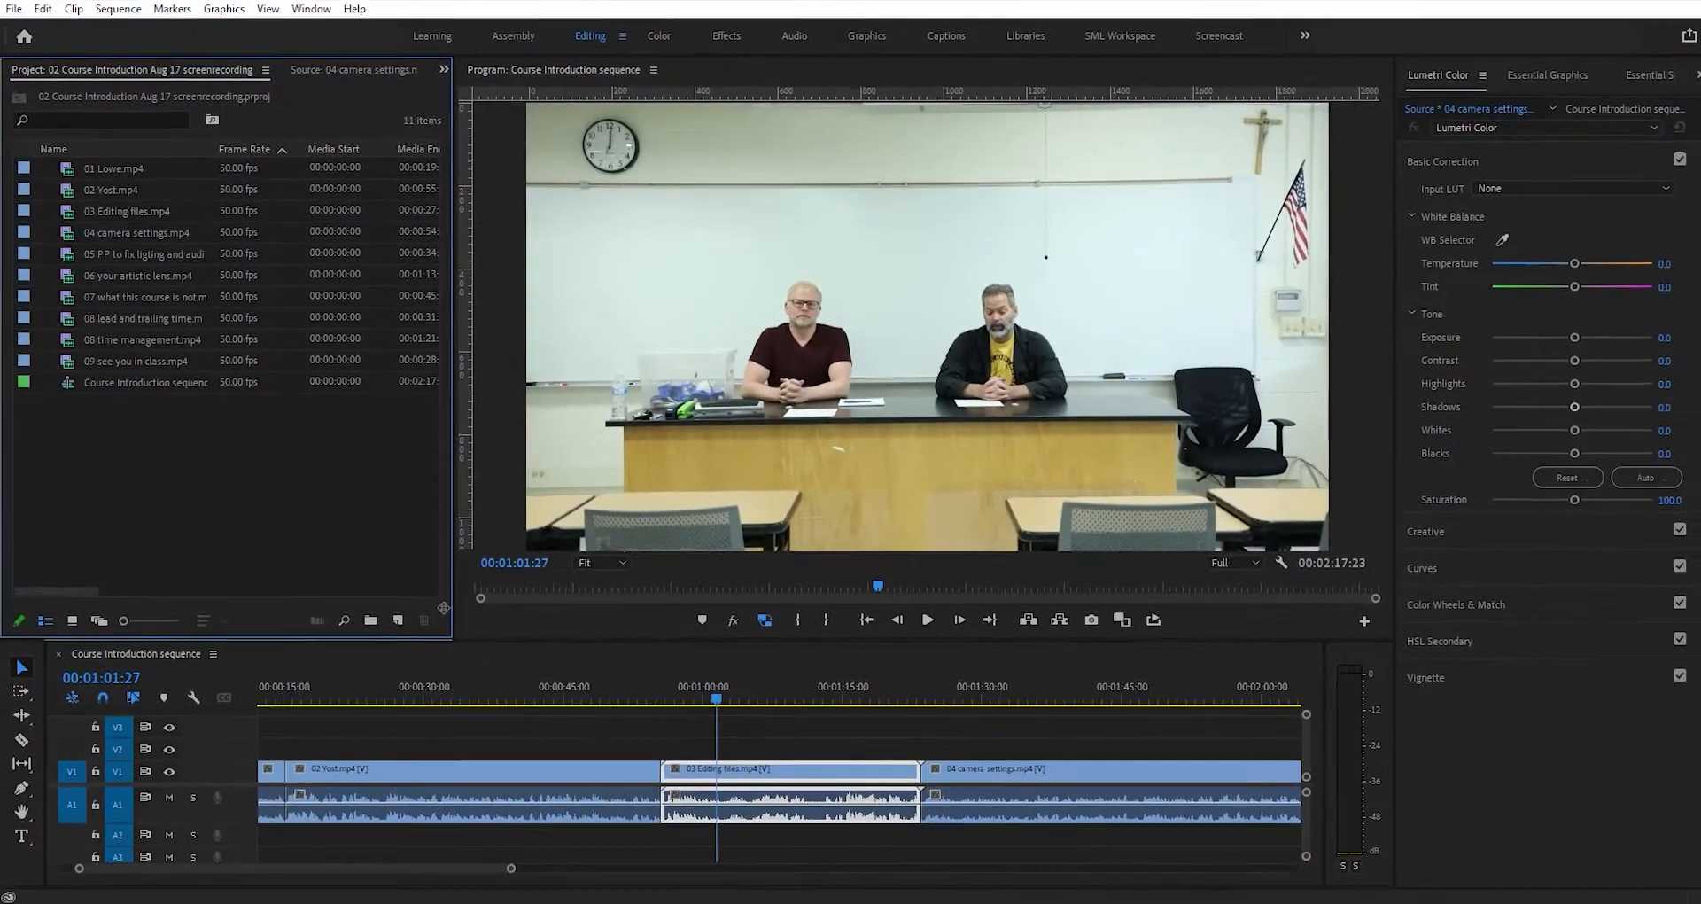
{"action": "left_click_drag", "start_coordinate": [577, 441], "coordinate": [486, 622]}
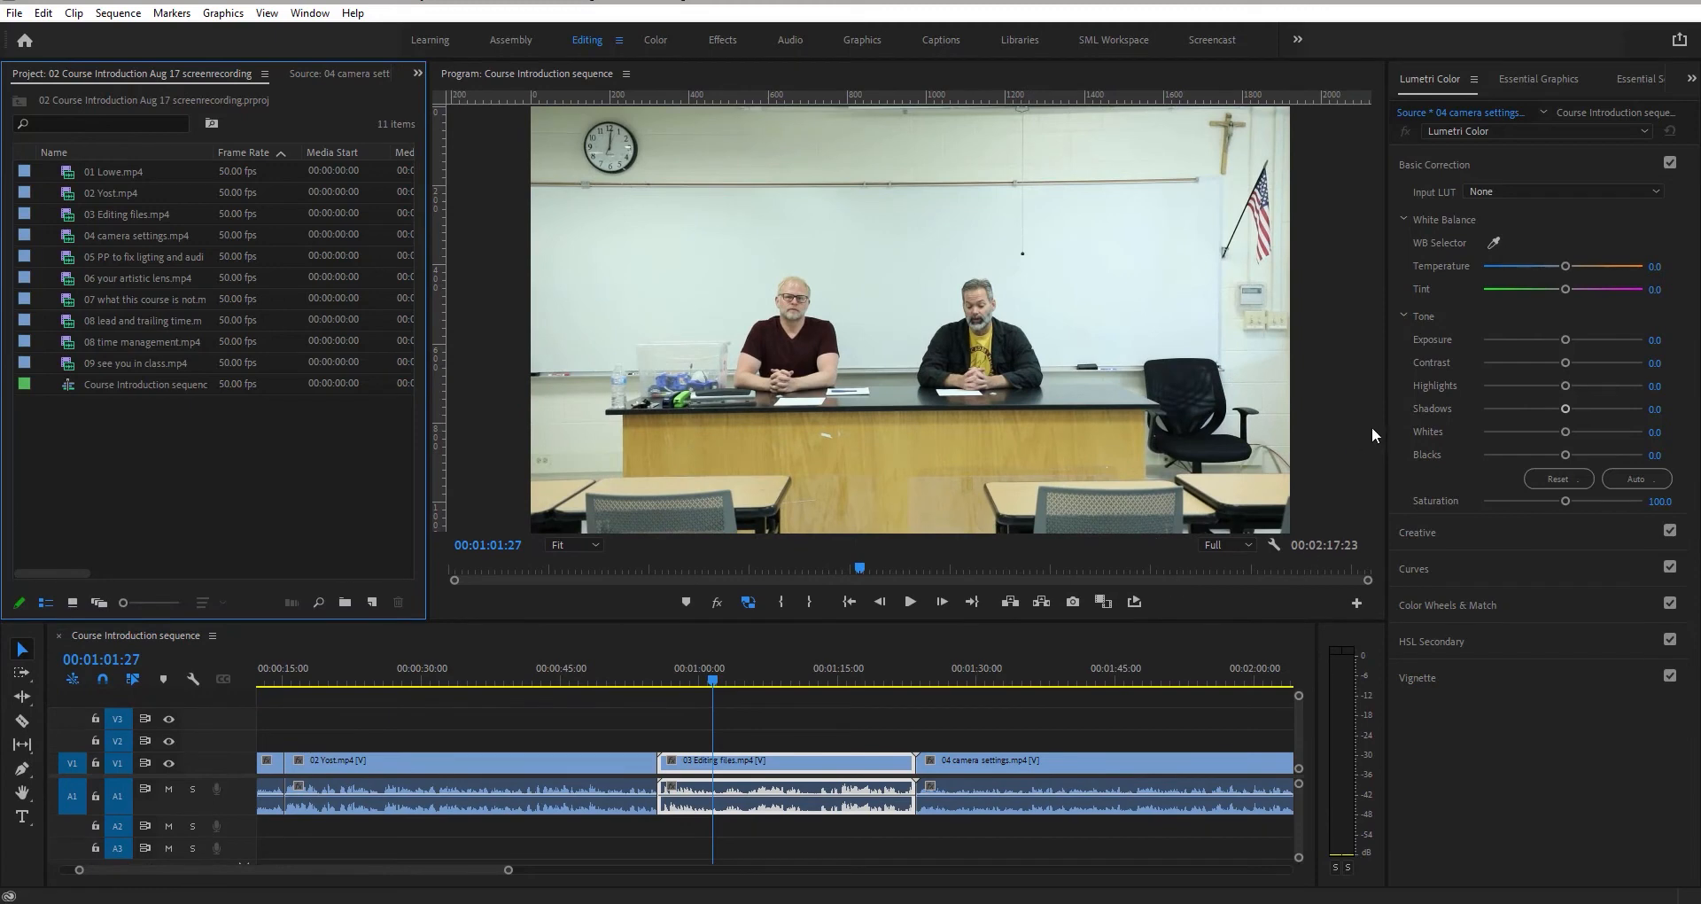
{"action": "left_click_drag", "start_coordinate": [1385, 422], "coordinate": [1422, 423]}
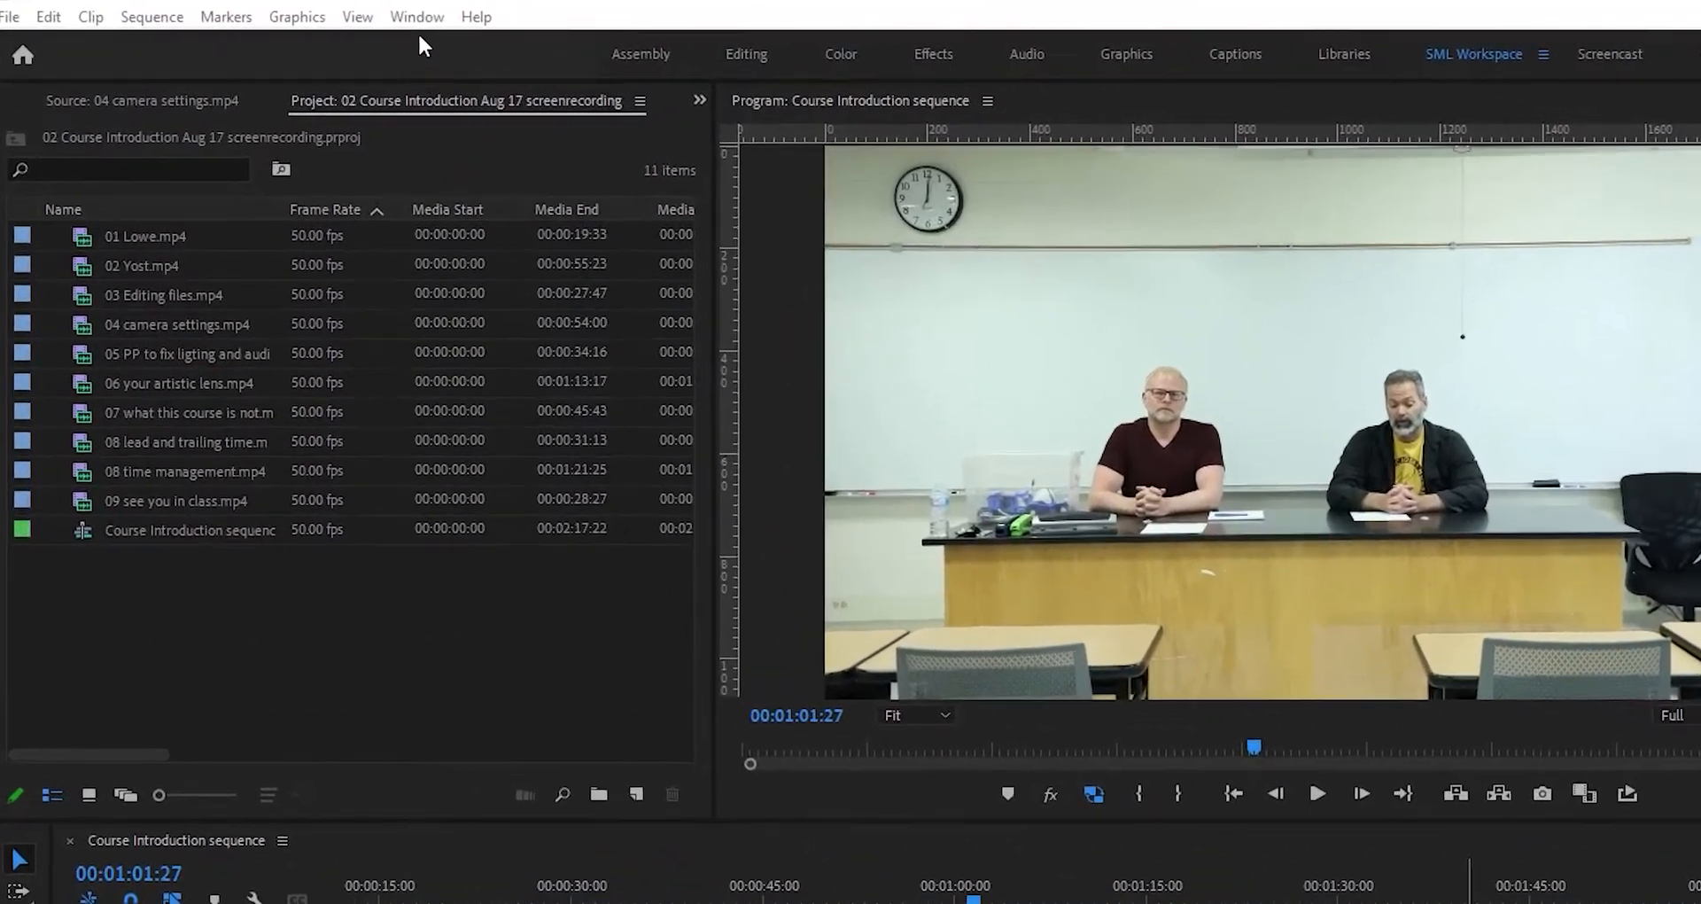
- Save the current layout as a new workspace named Slowe Workspace
{"action": "left_click", "coordinate": [417, 16]}
{"action": "mouse_move", "coordinate": [442, 48]}
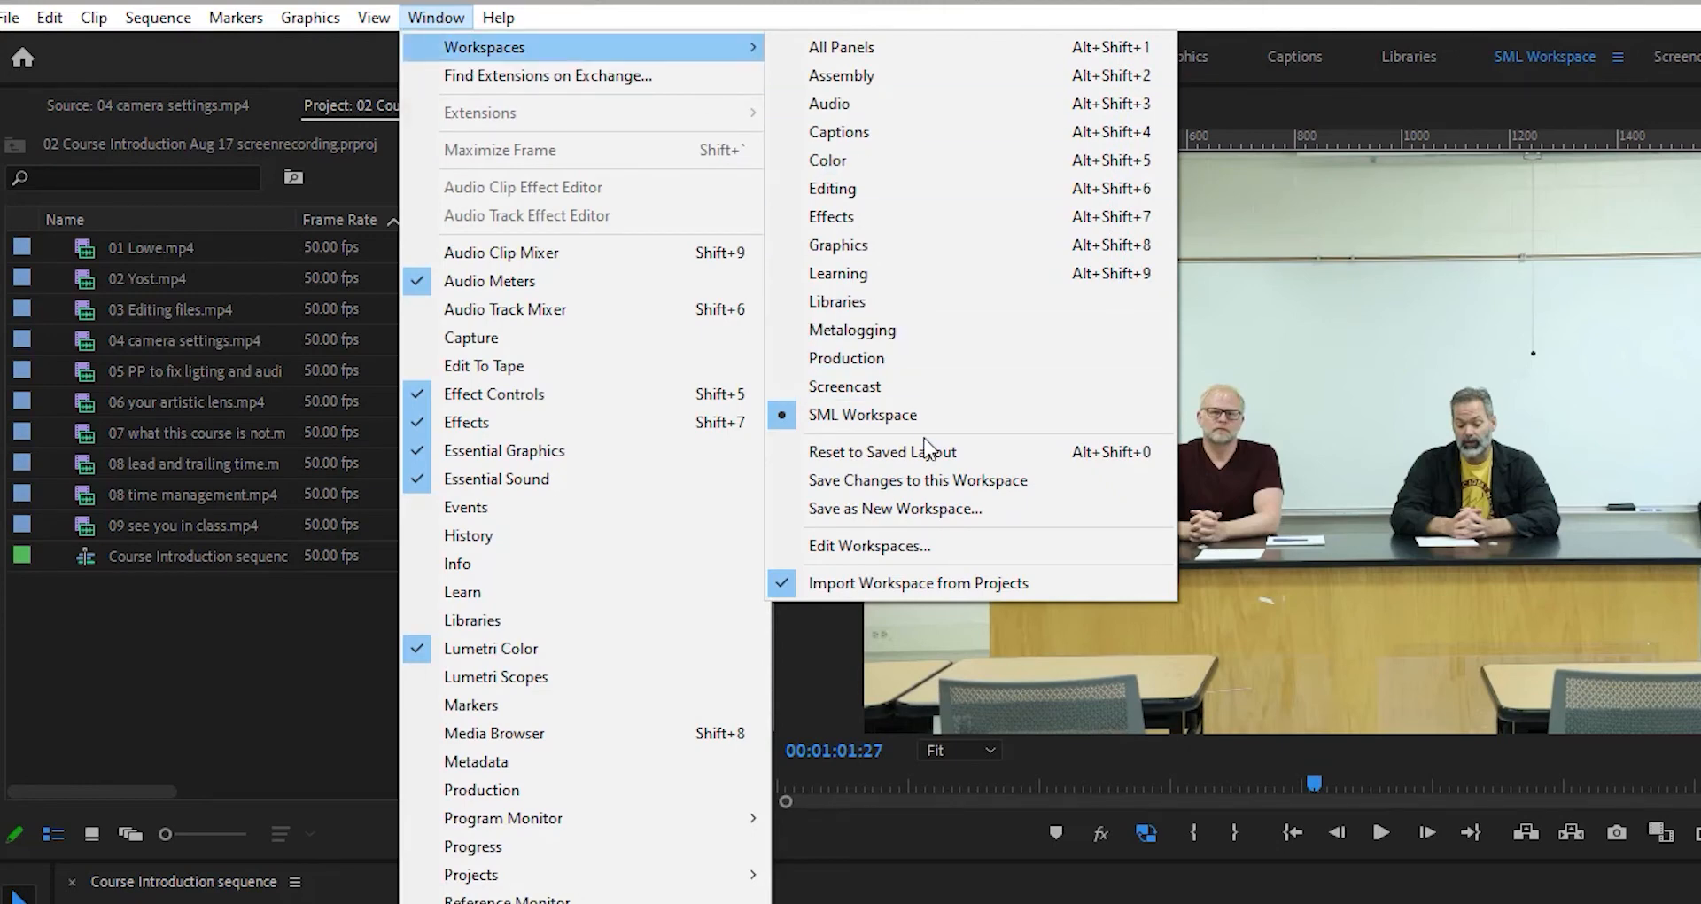
{"action": "left_click", "coordinate": [915, 508]}
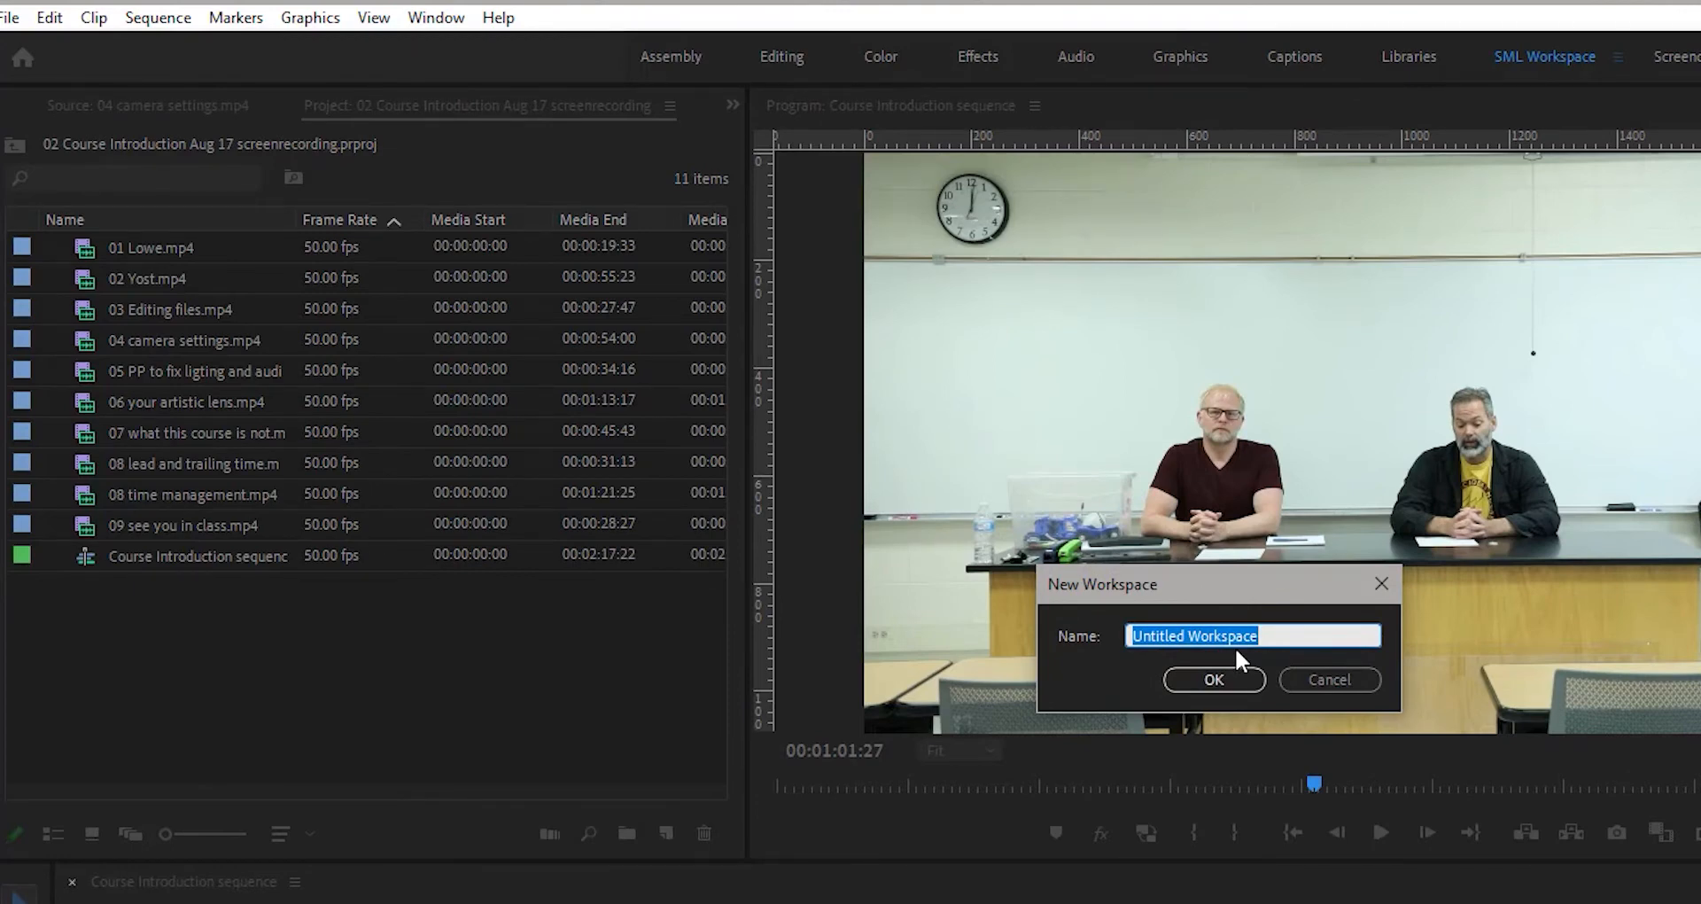
{"action": "type", "text": "Slowe"}
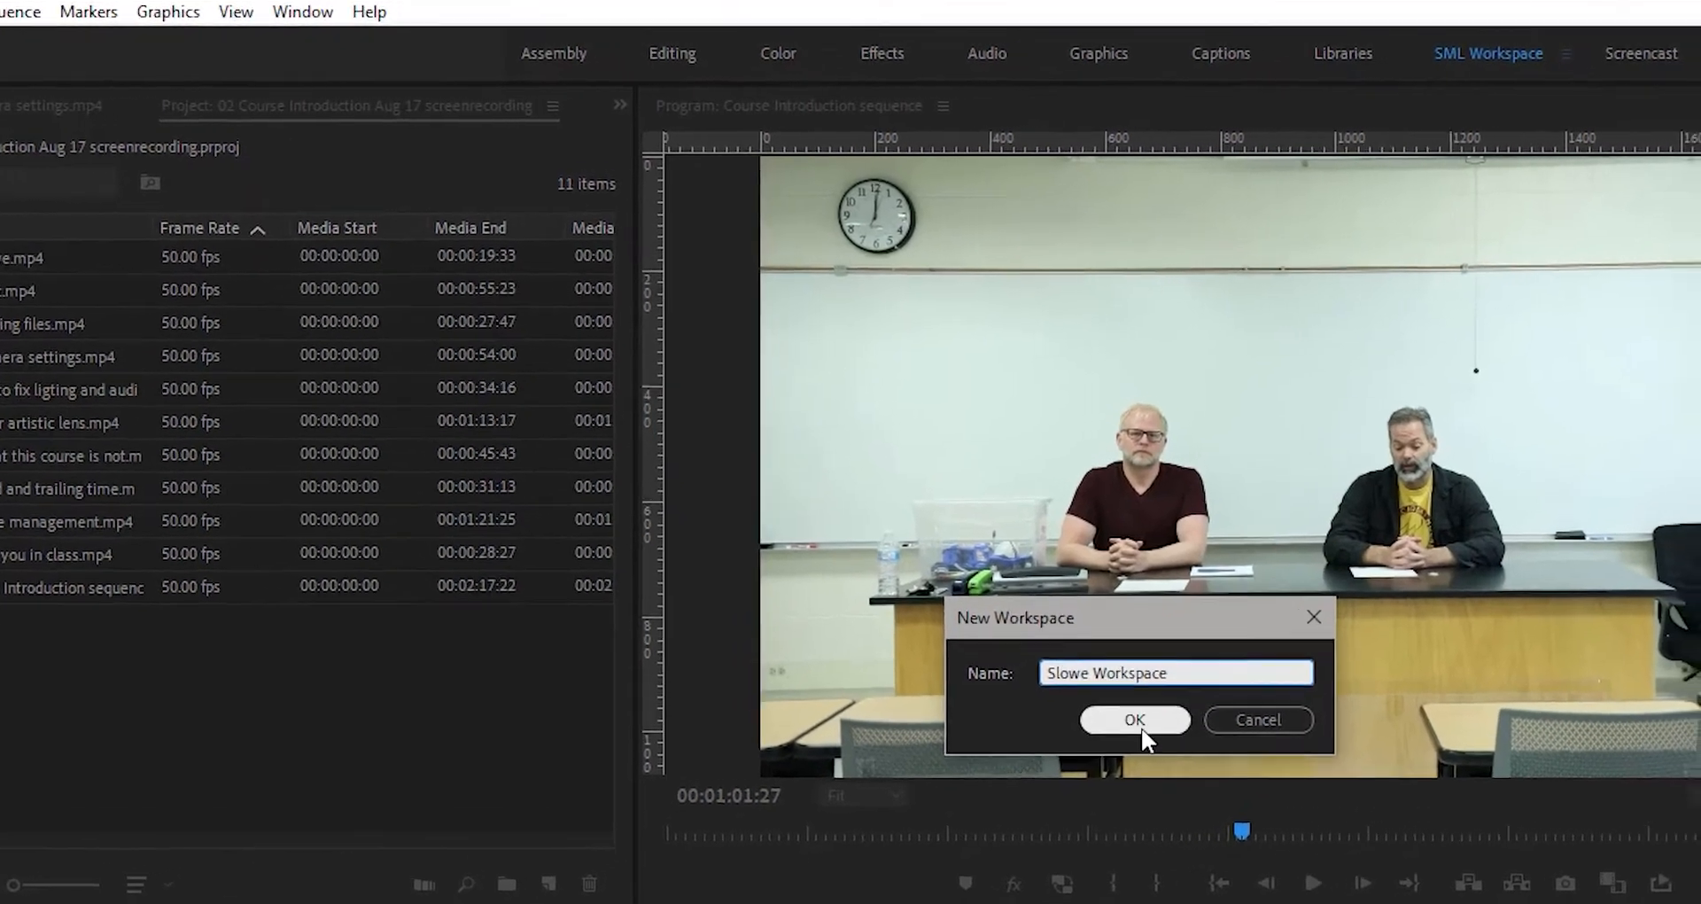
{"action": "left_click", "coordinate": [1220, 687]}
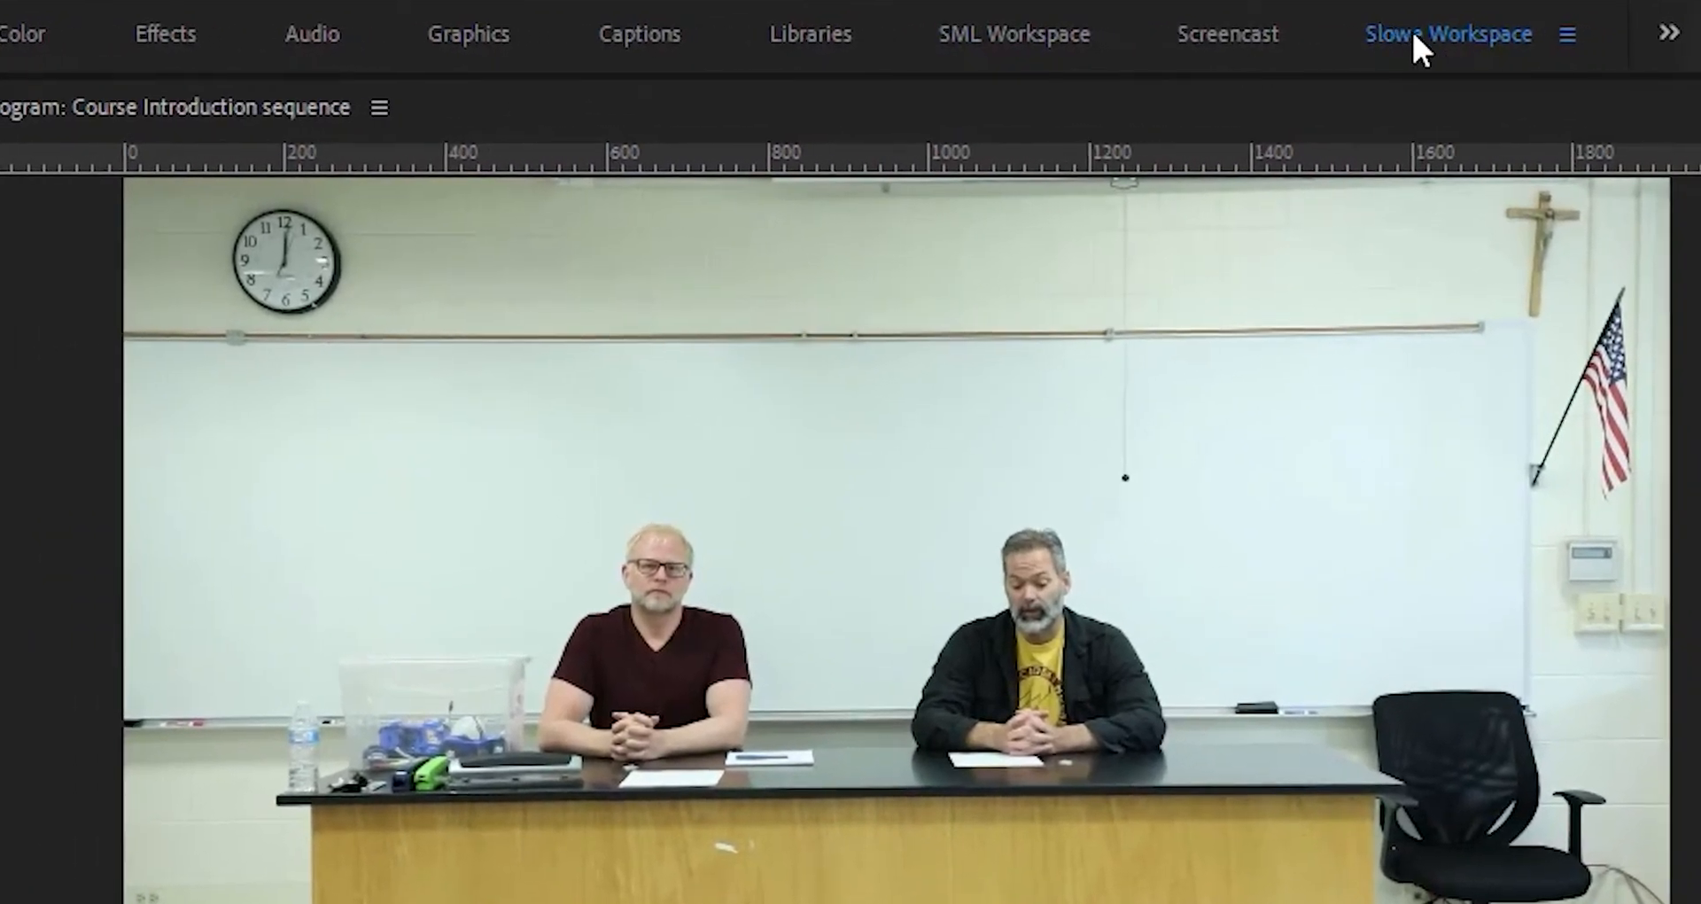
- Switch to the Audio workspace and back to Slowe Workspace
{"action": "left_click", "coordinate": [315, 40]}
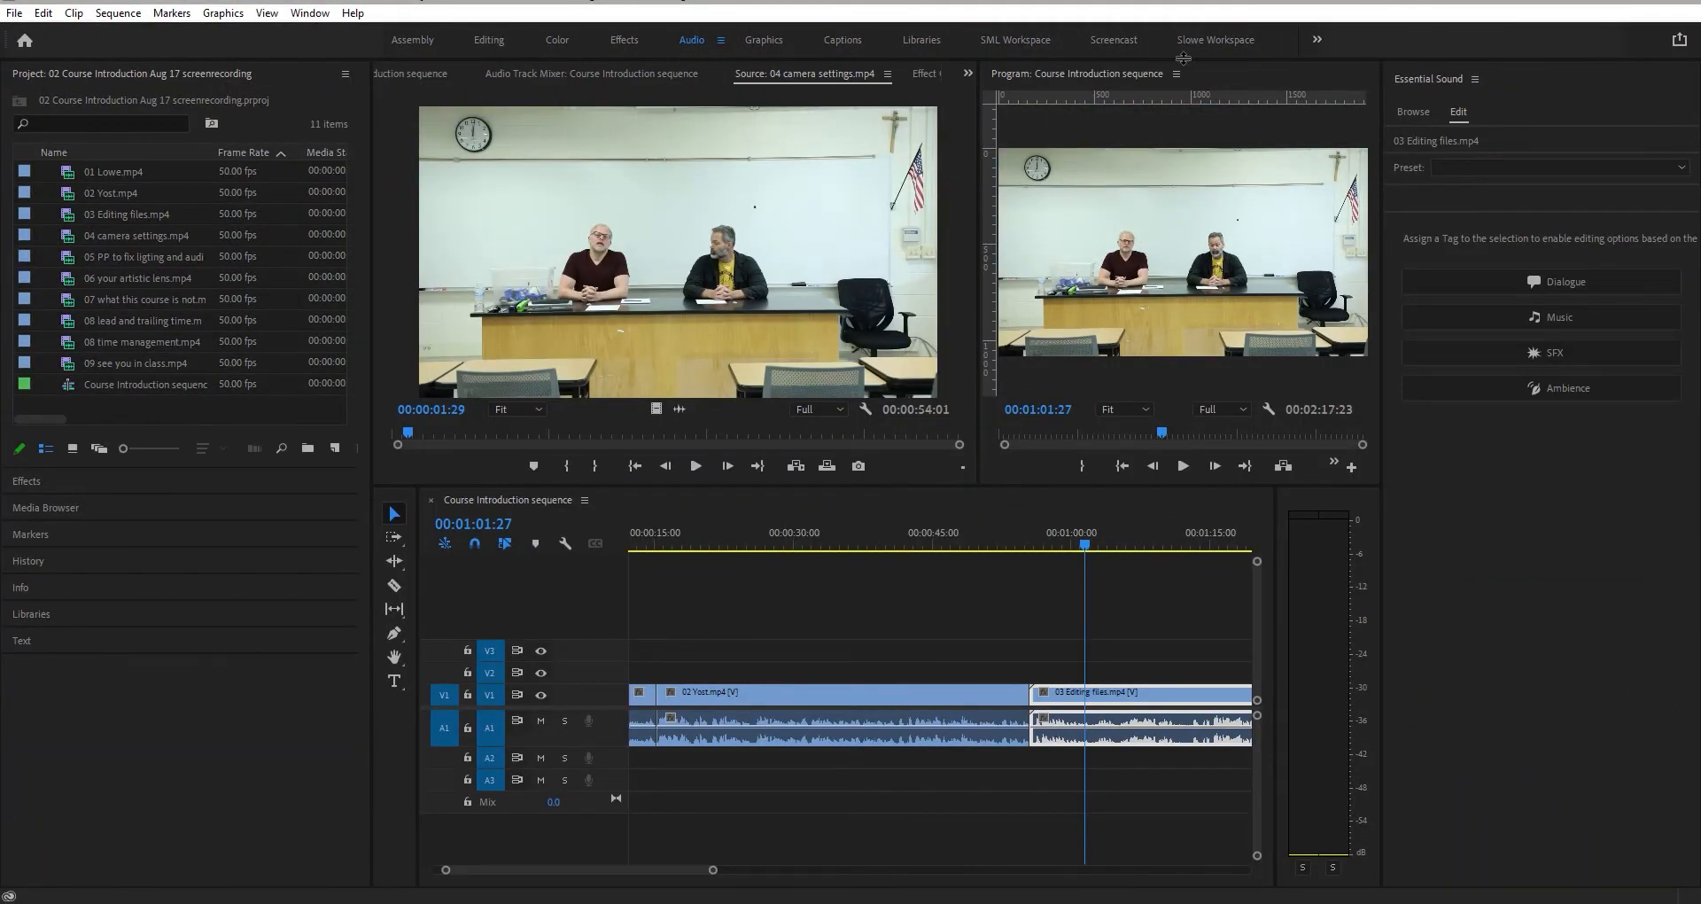
{"action": "left_click", "coordinate": [1214, 39]}
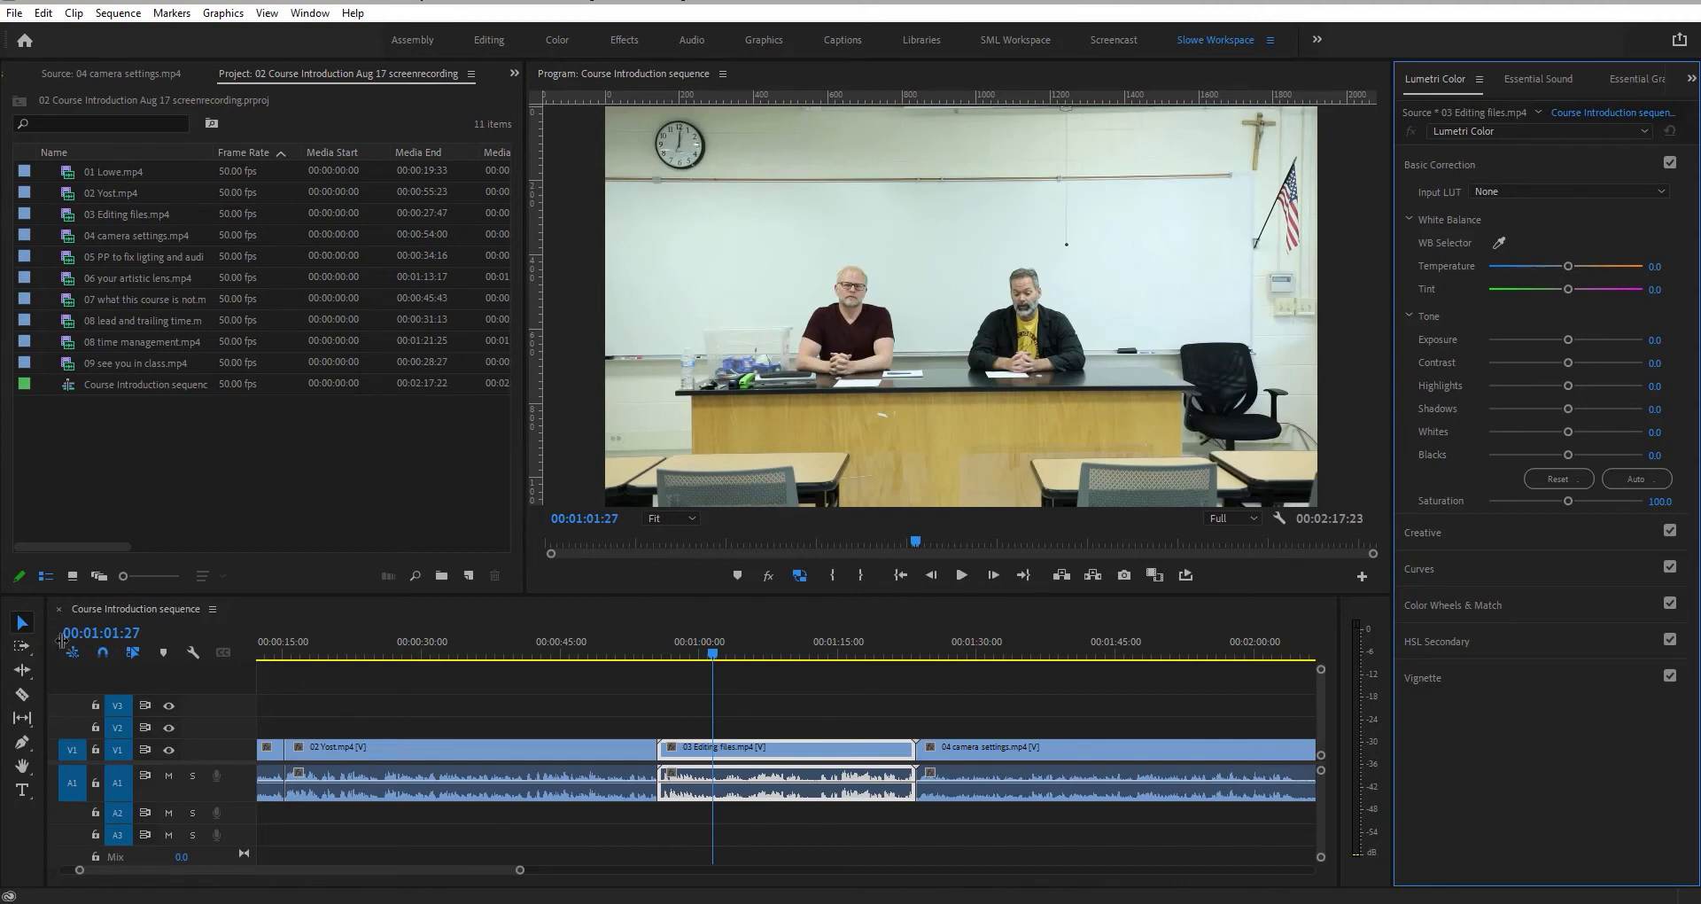
- Dock the Source Monitor in the lower-left area beside the timeline
{"action": "left_click_drag", "start_coordinate": [54, 644], "coordinate": [217, 651]}
{"action": "left_click_drag", "start_coordinate": [171, 78], "coordinate": [209, 722]}
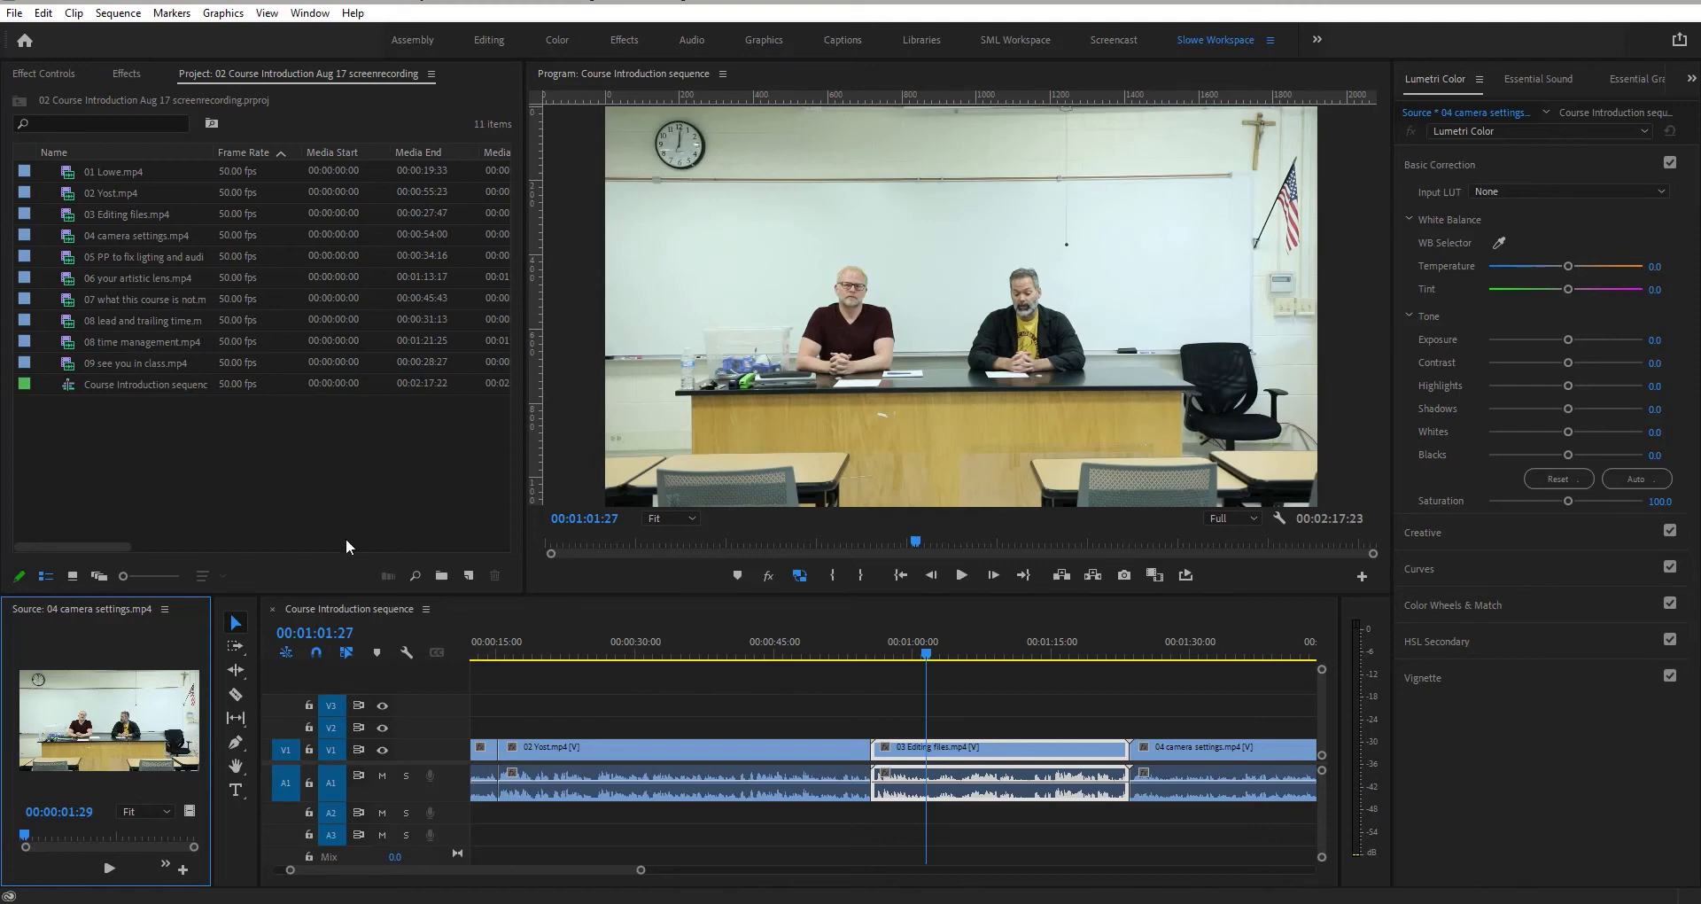
- Save the changes to the Slowe Workspace
{"action": "left_click", "coordinate": [309, 14]}
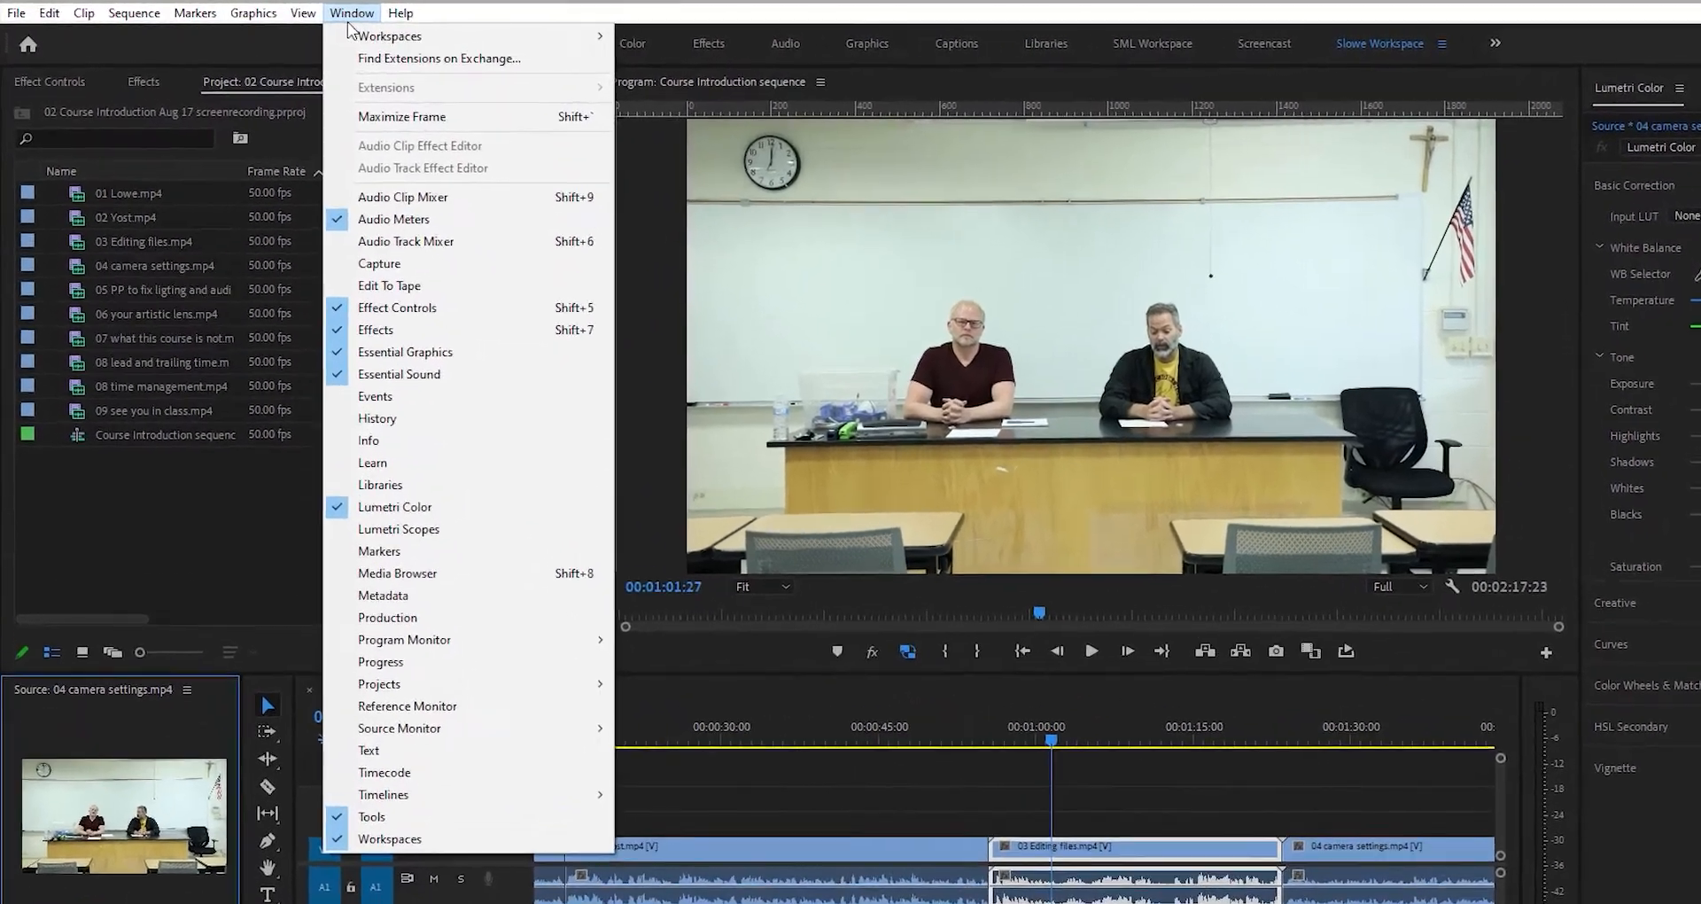
{"action": "mouse_move", "coordinate": [348, 34]}
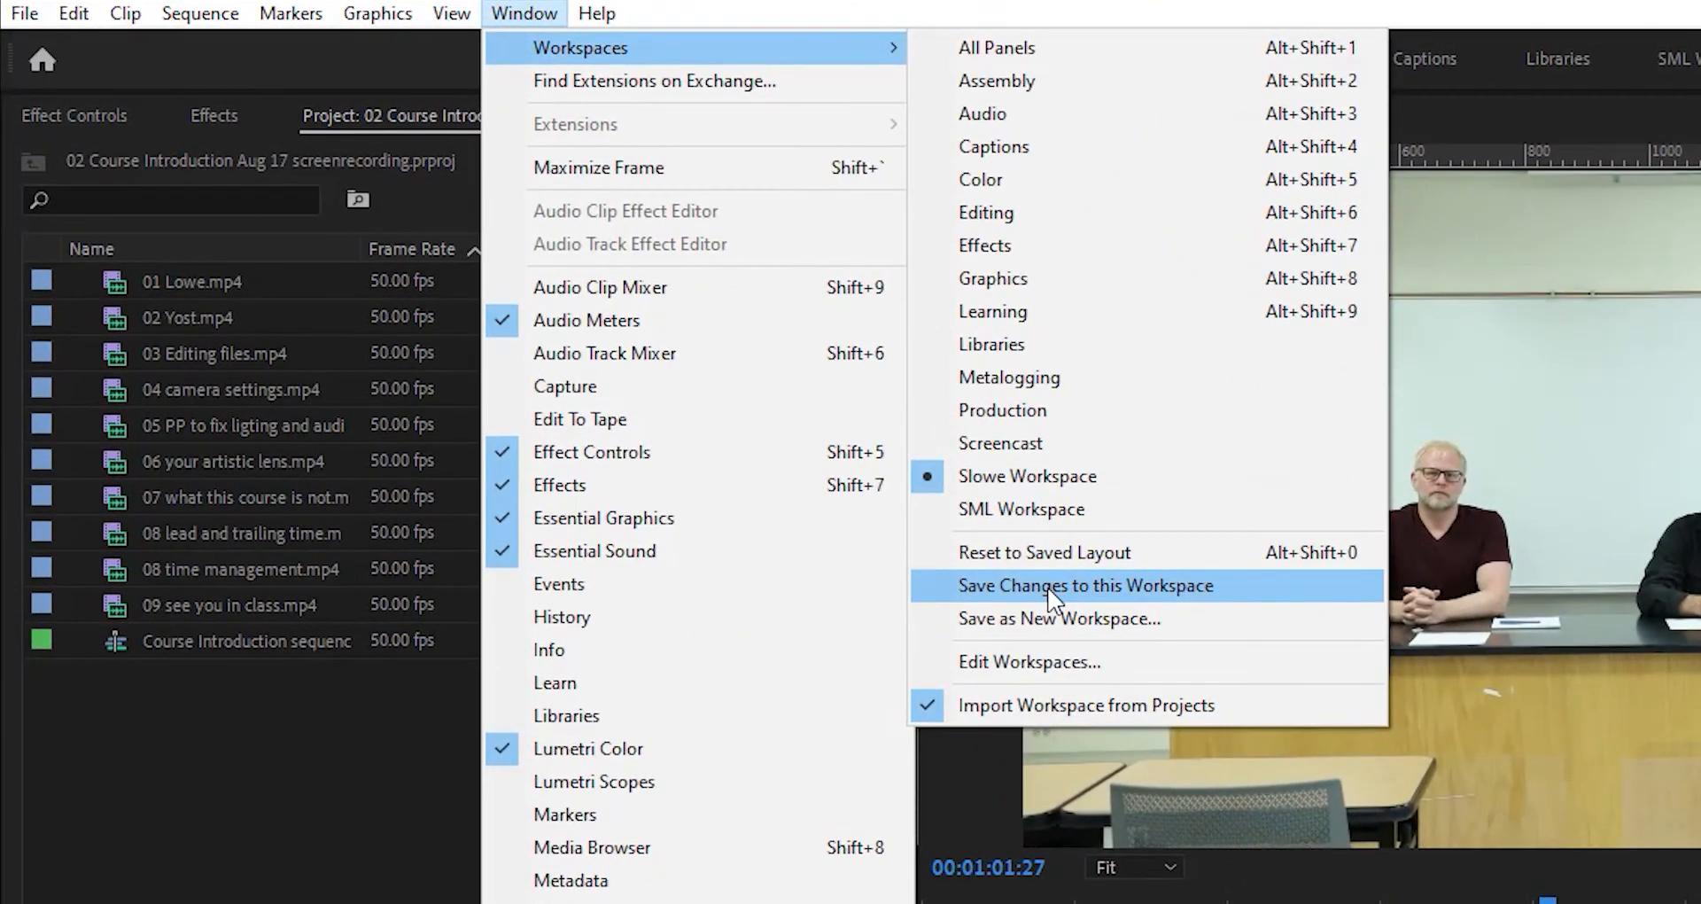
{"action": "left_click", "coordinate": [1049, 588]}
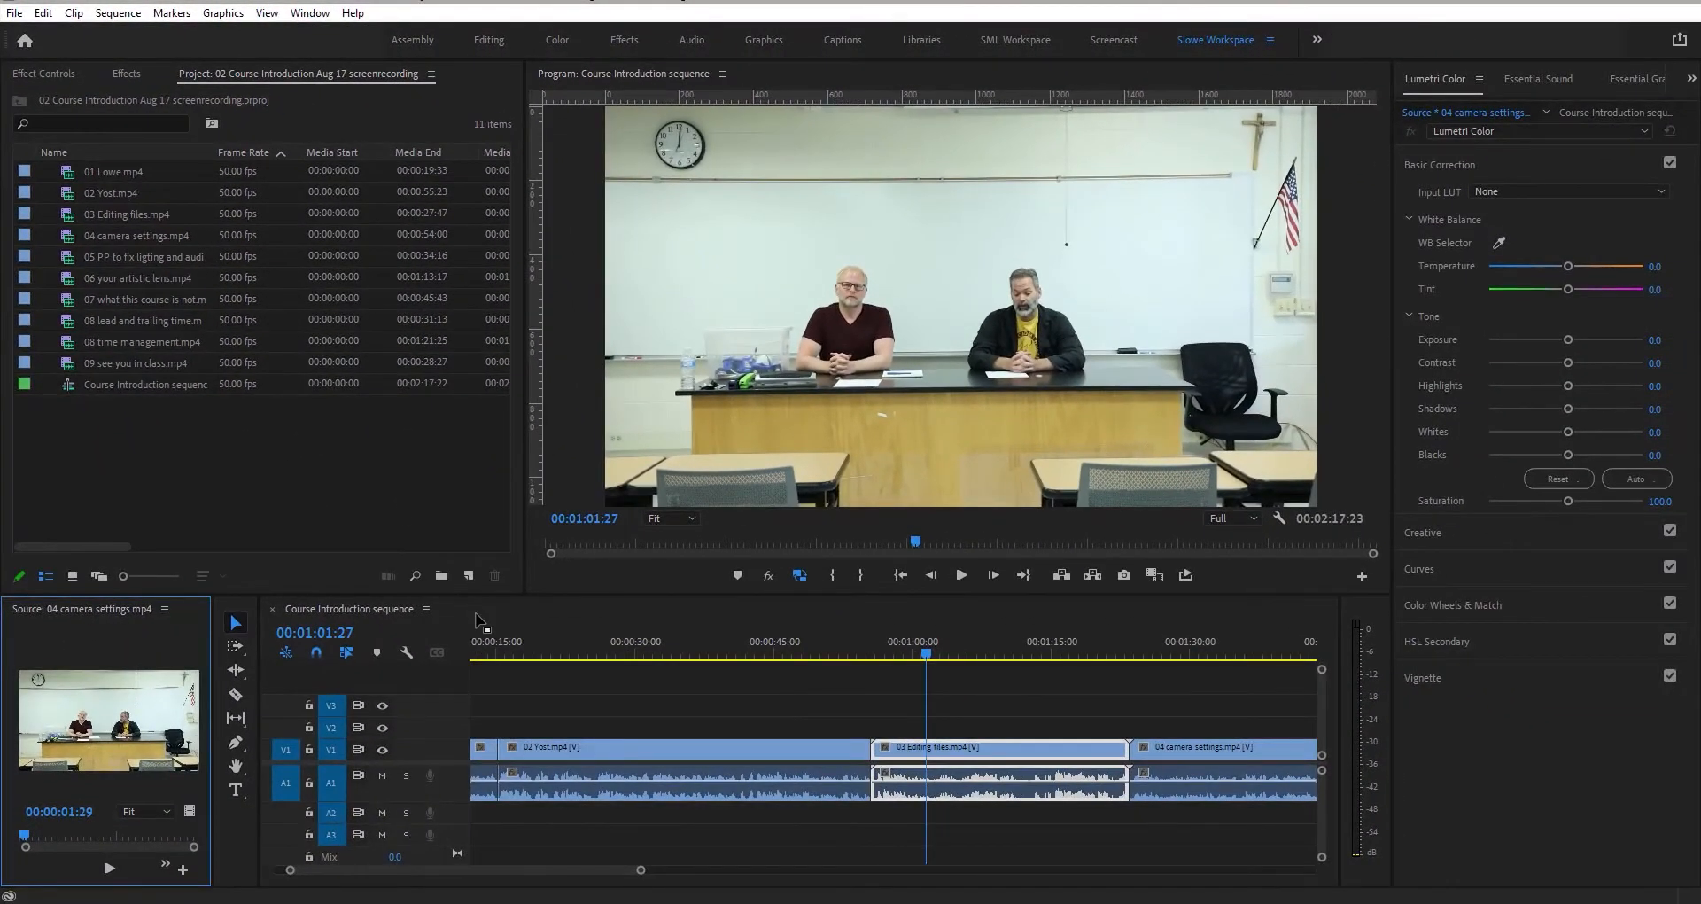
- Move the timeline into the upper-left panel group and the Source Monitor above the Program Monitor
{"action": "left_click_drag", "start_coordinate": [508, 649], "coordinate": [507, 275]}
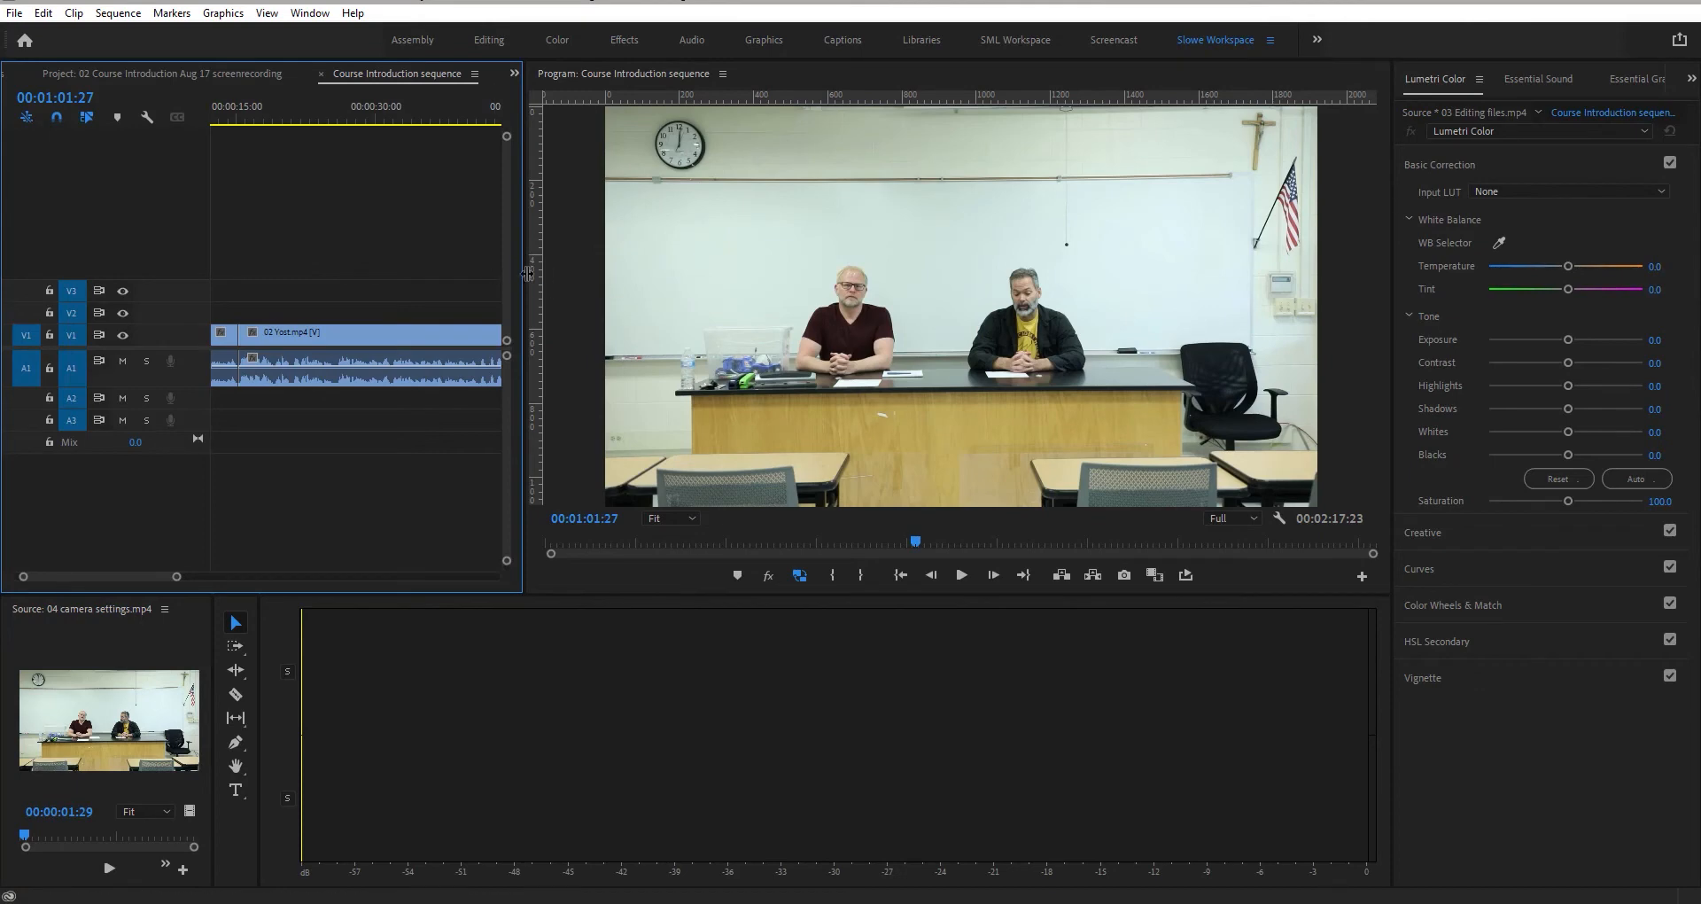
{"action": "left_click_drag", "start_coordinate": [516, 273], "coordinate": [918, 316]}
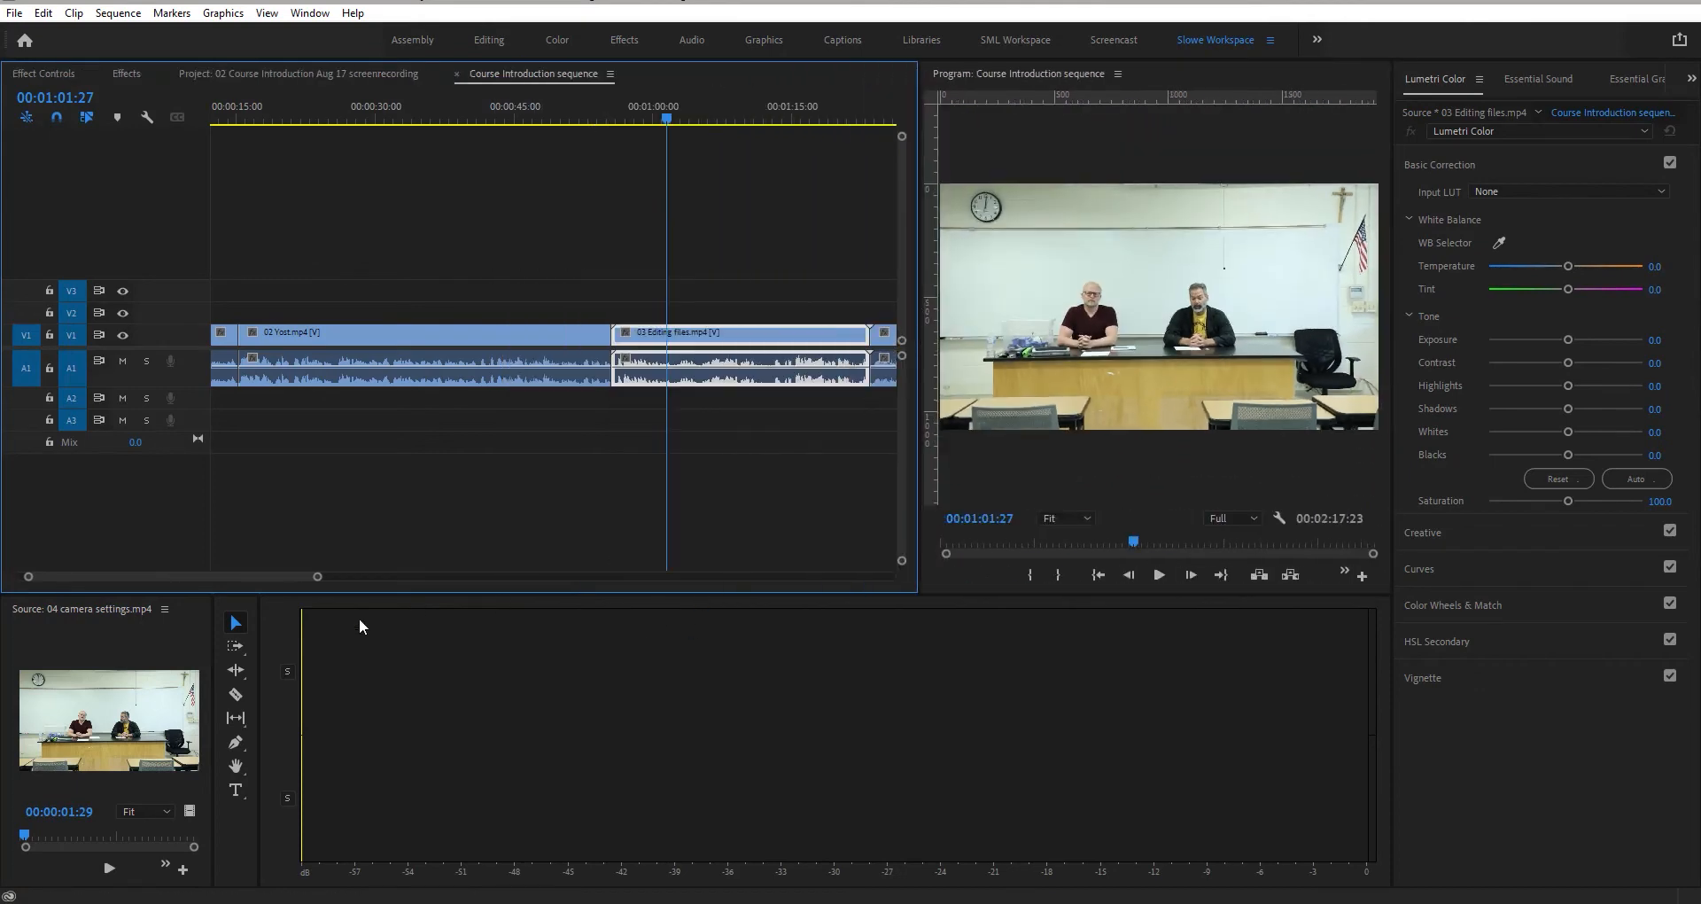
{"action": "left_click", "coordinate": [192, 645]}
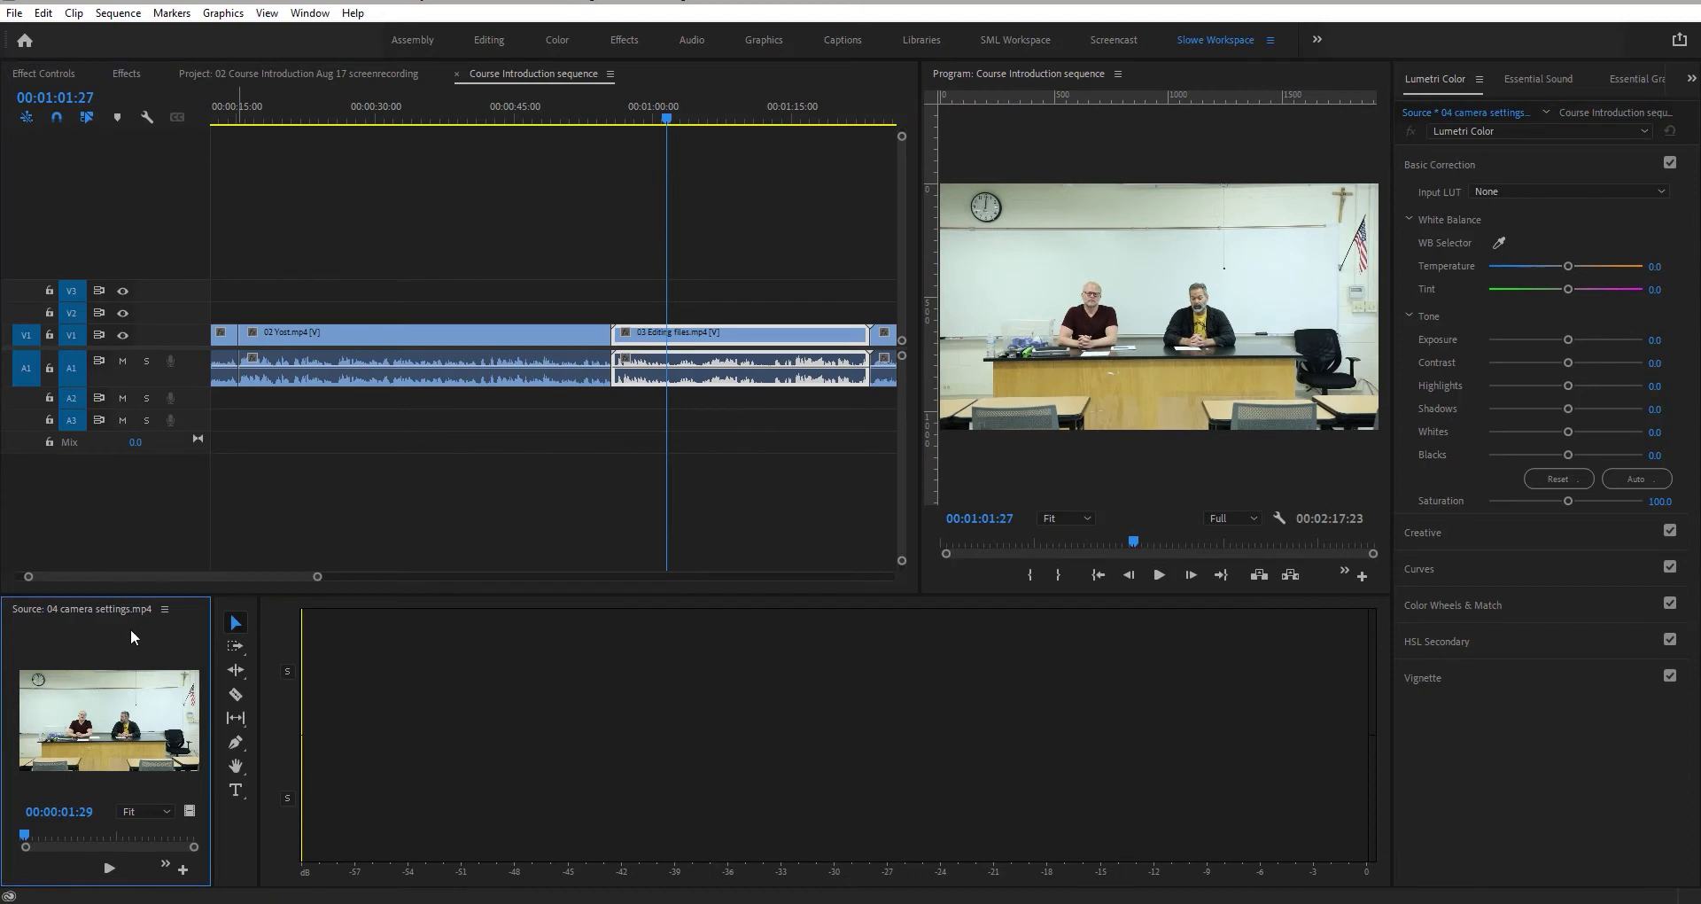
{"action": "left_click_drag", "start_coordinate": [130, 611], "coordinate": [1178, 141]}
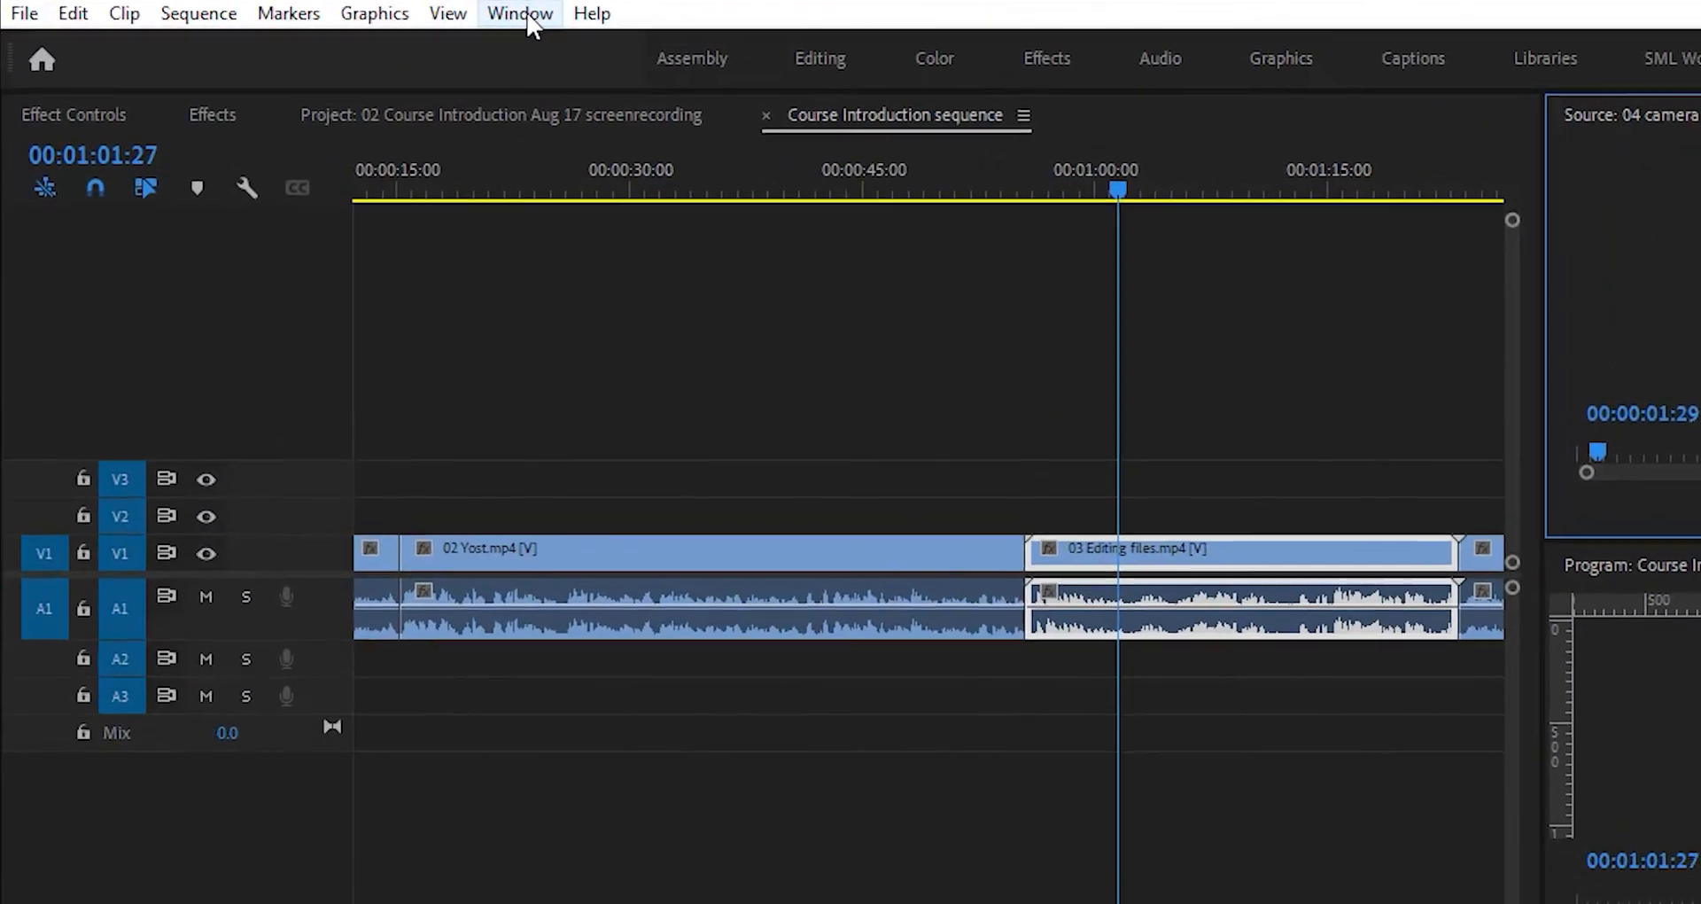
- Reset the workspace to its saved layout
{"action": "left_click", "coordinate": [313, 11]}
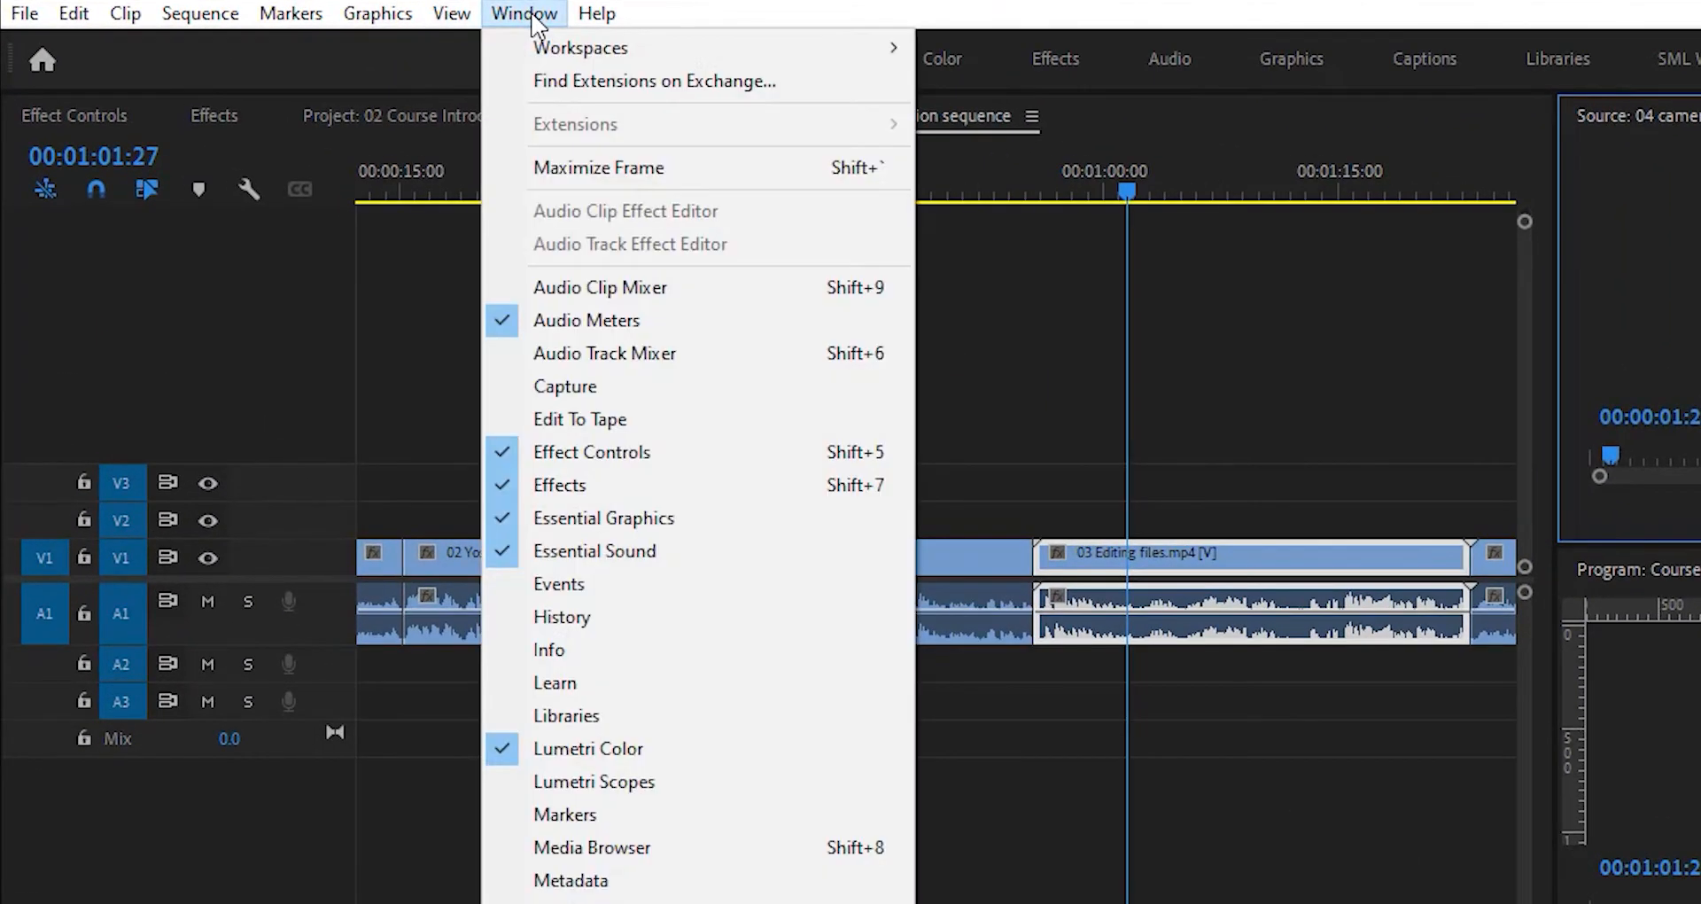
{"action": "mouse_move", "coordinate": [555, 38]}
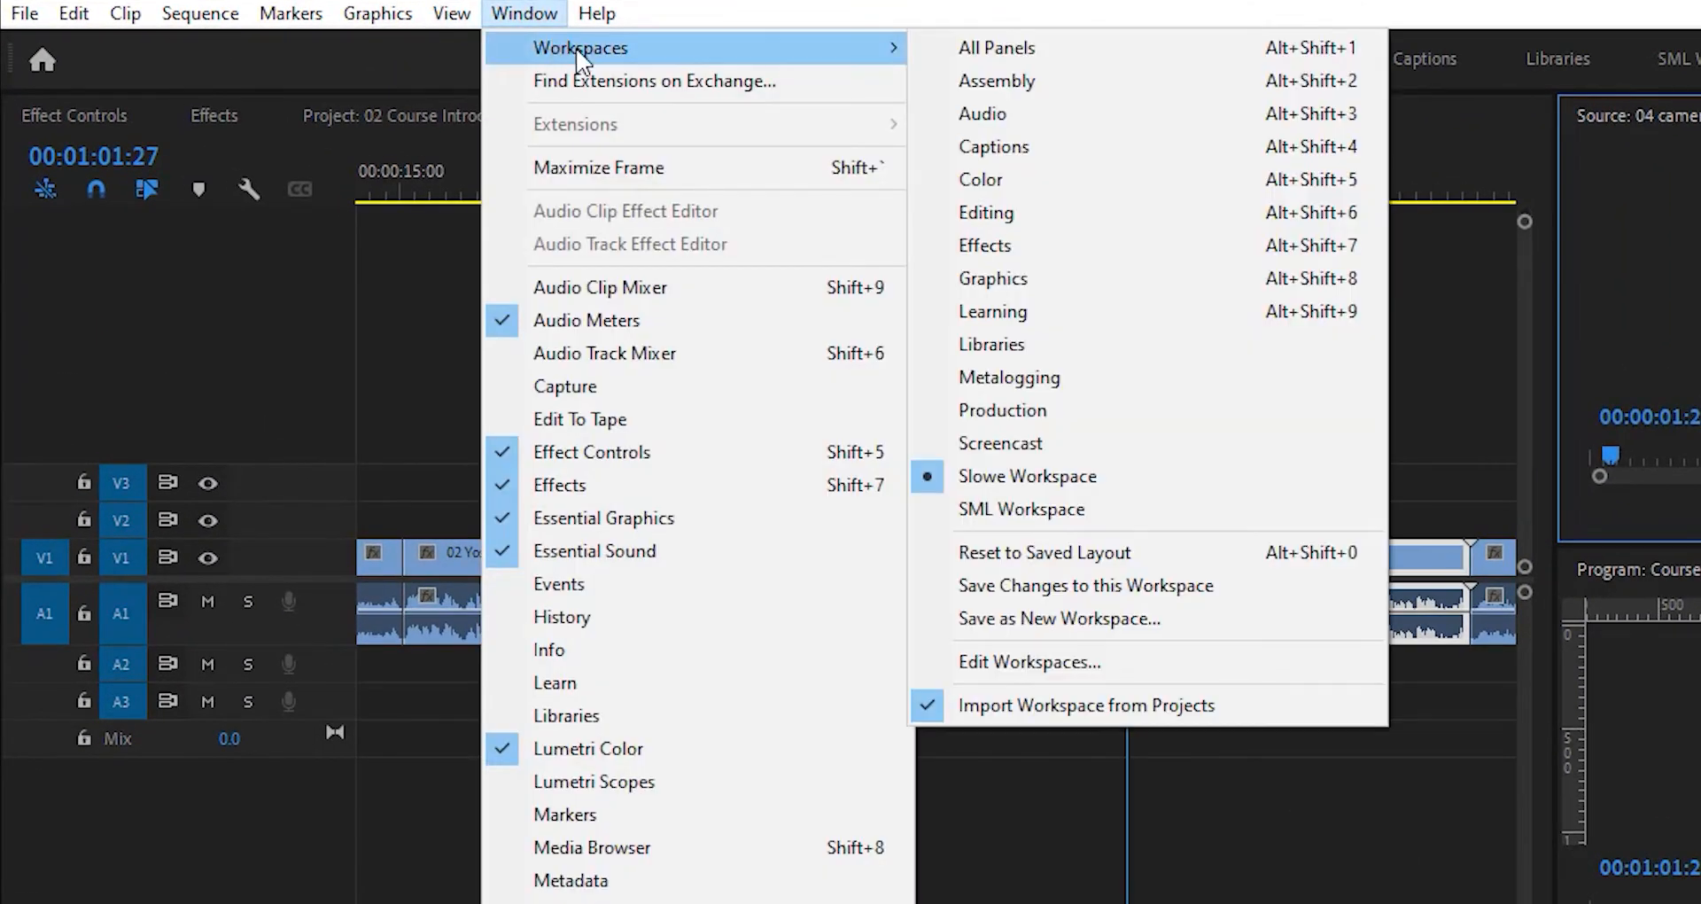
{"action": "left_click", "coordinate": [1089, 558]}
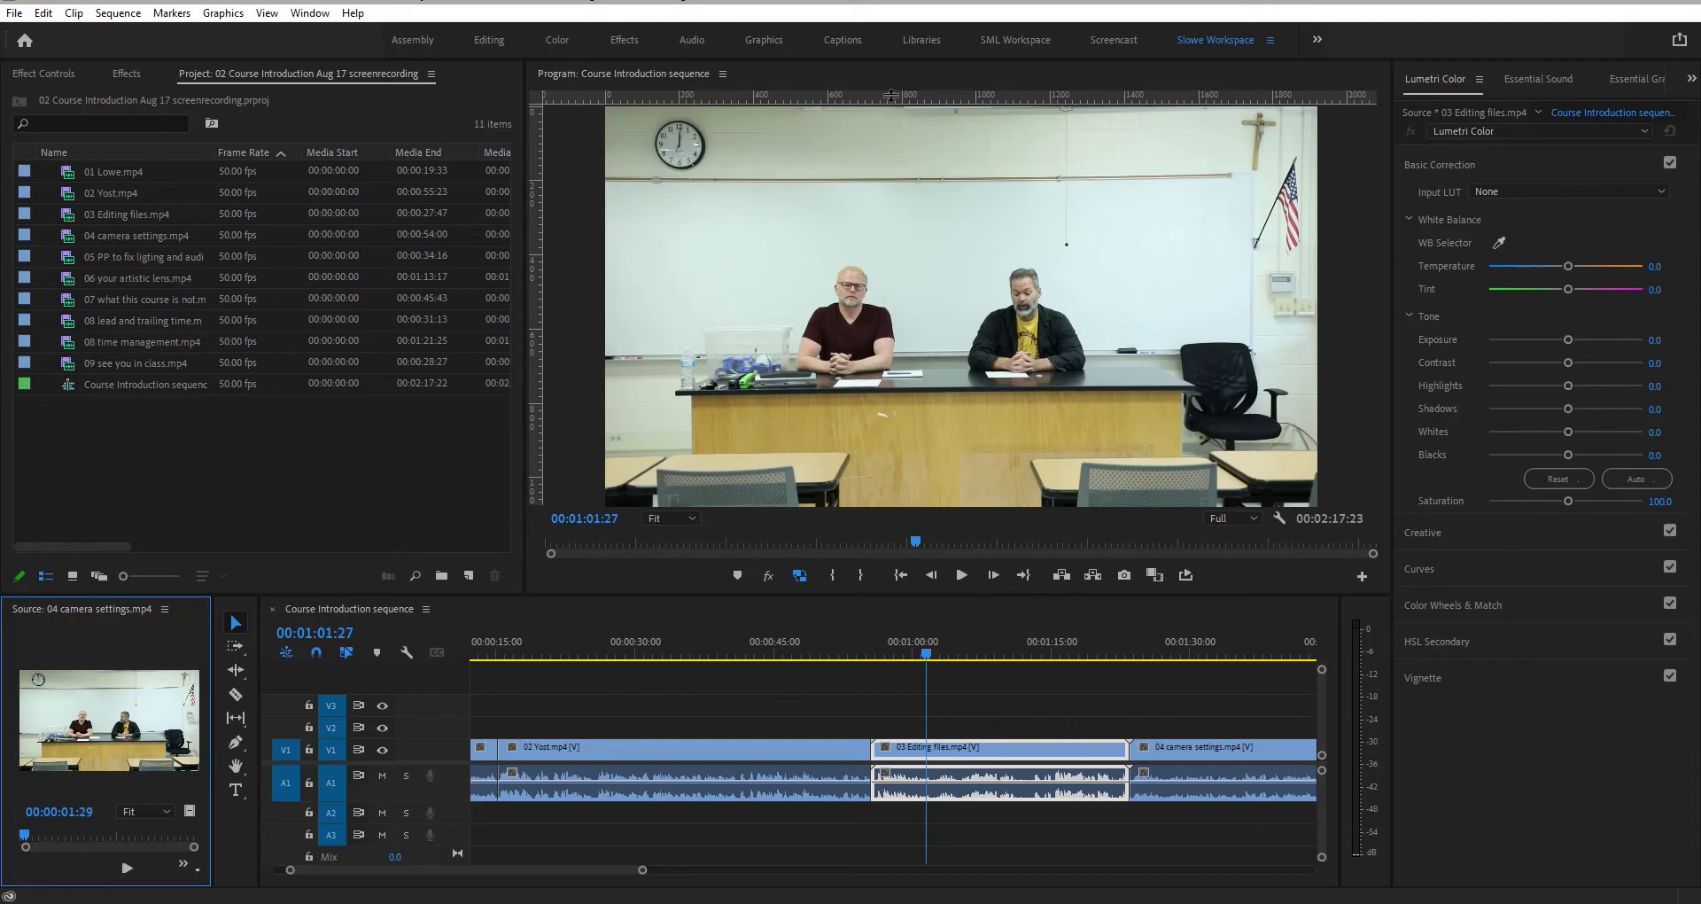
{"action": "left_click", "coordinate": [310, 13]}
{"action": "mouse_move", "coordinate": [338, 35]}
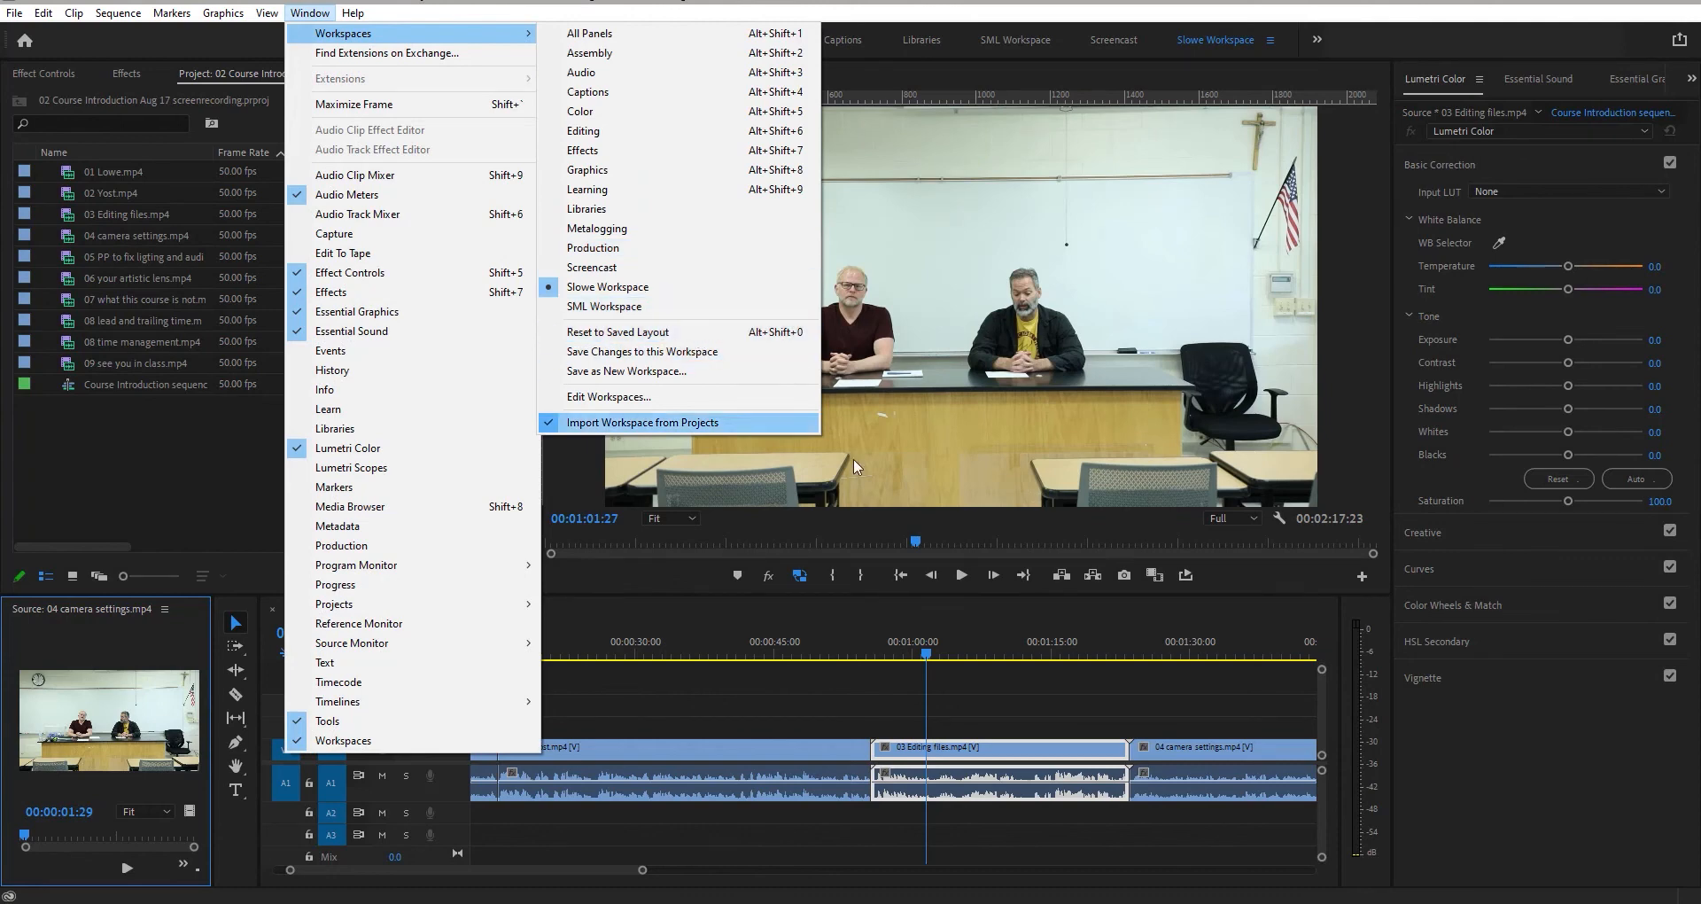
{"action": "left_click", "coordinate": [1435, 762]}
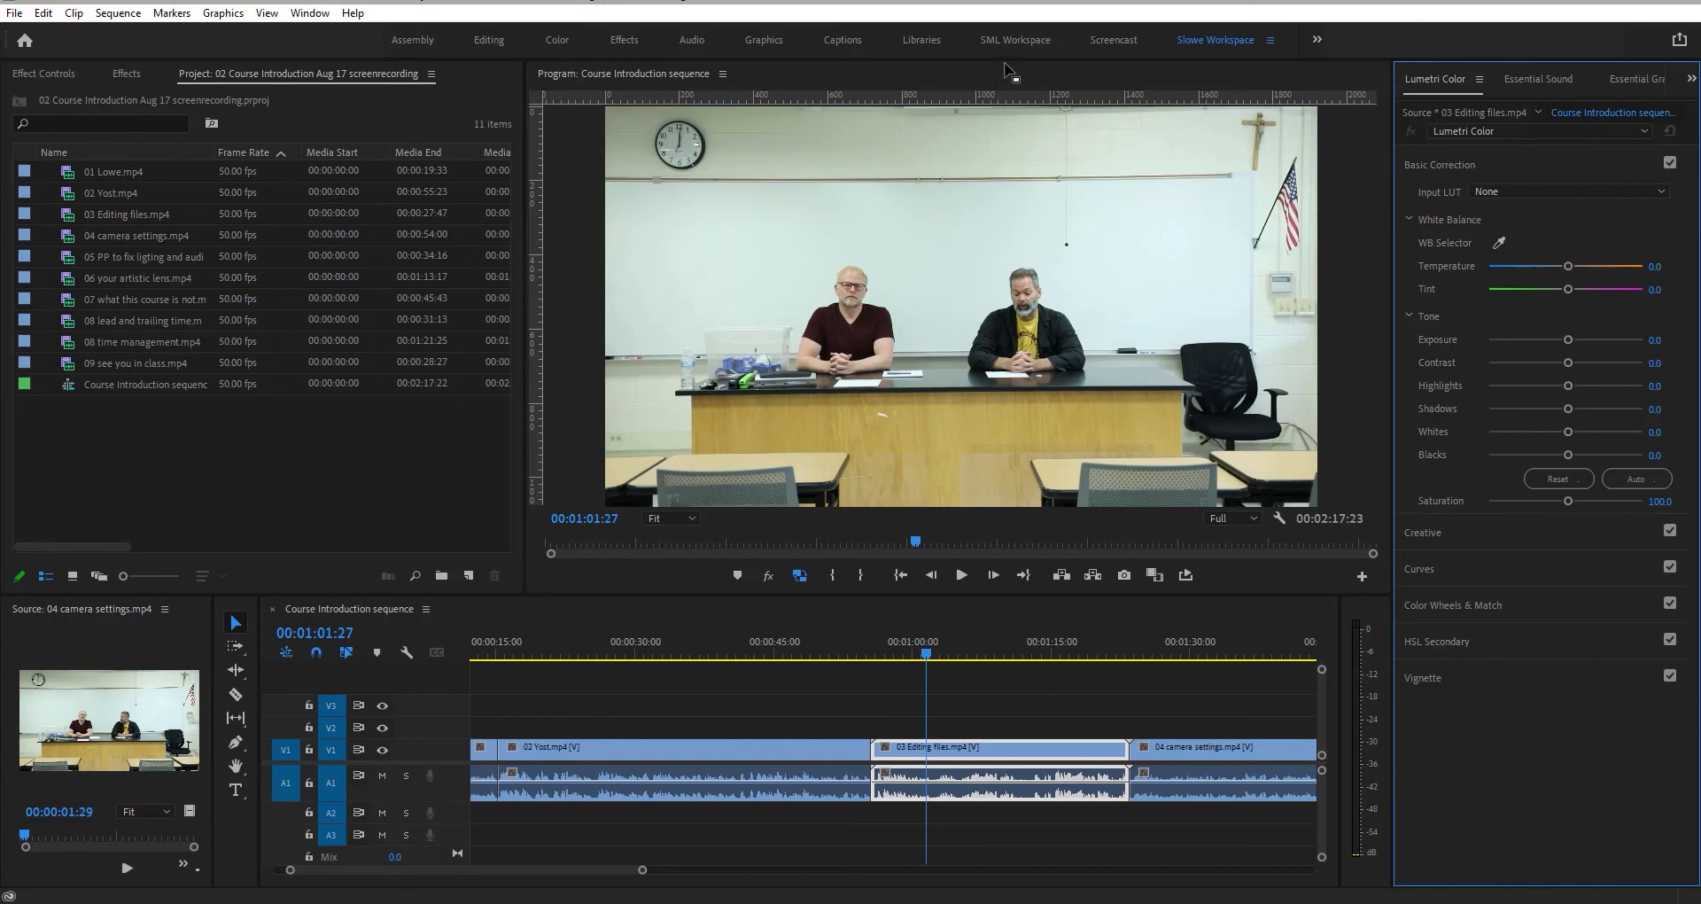
- Switch to the SML Workspace
{"action": "left_click", "coordinate": [1025, 41]}
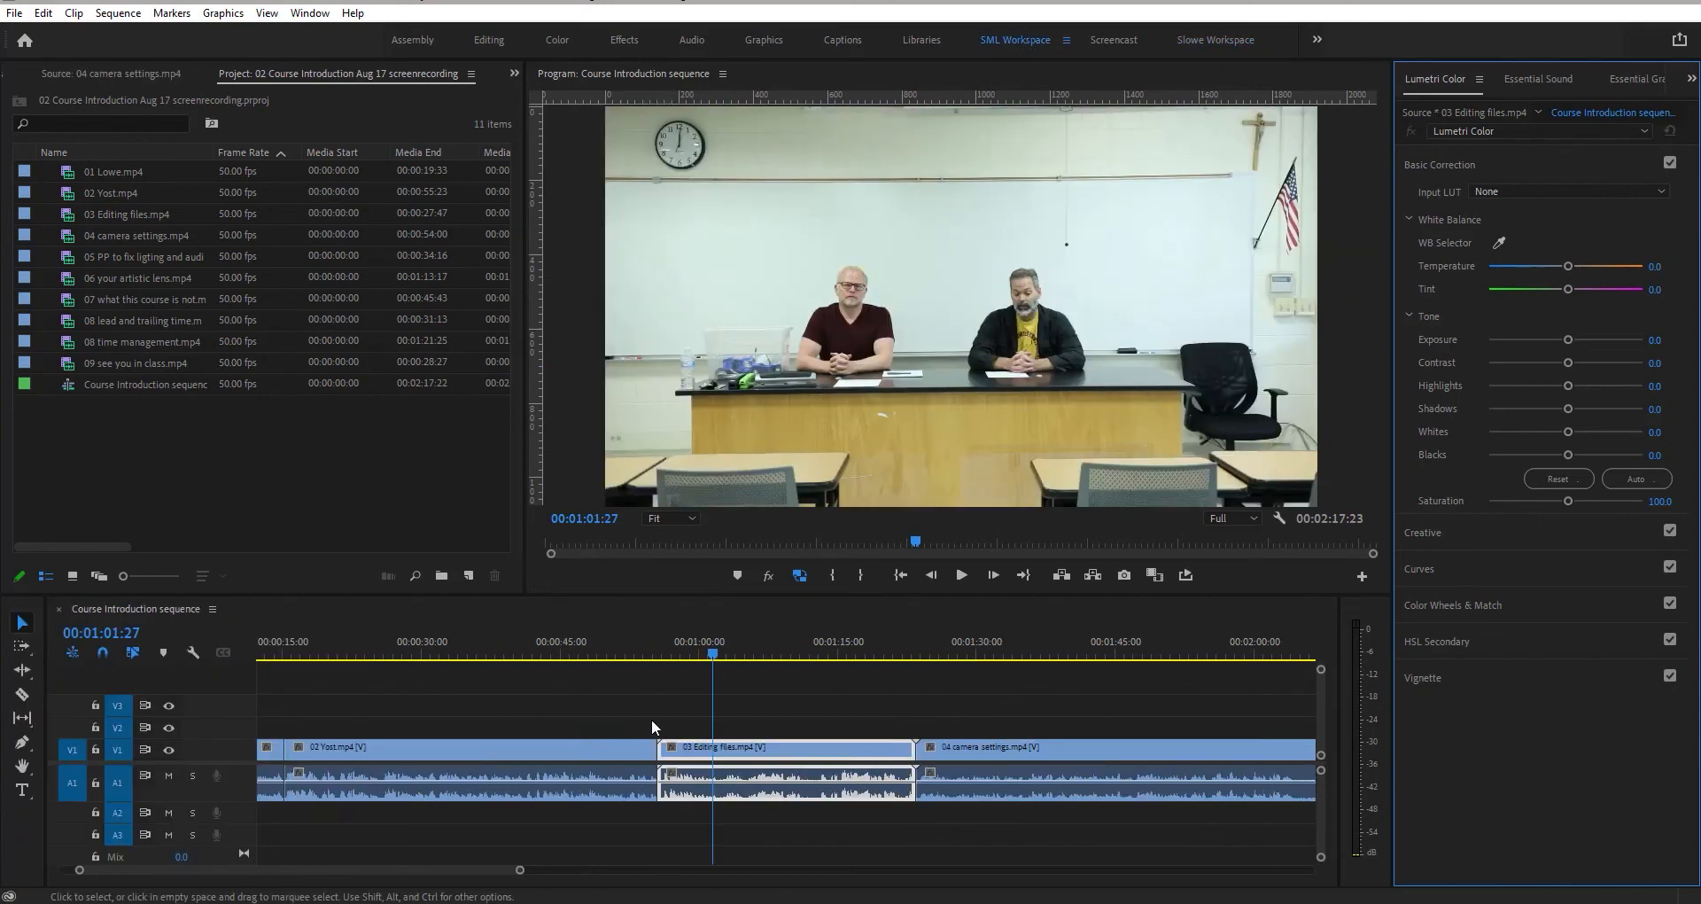